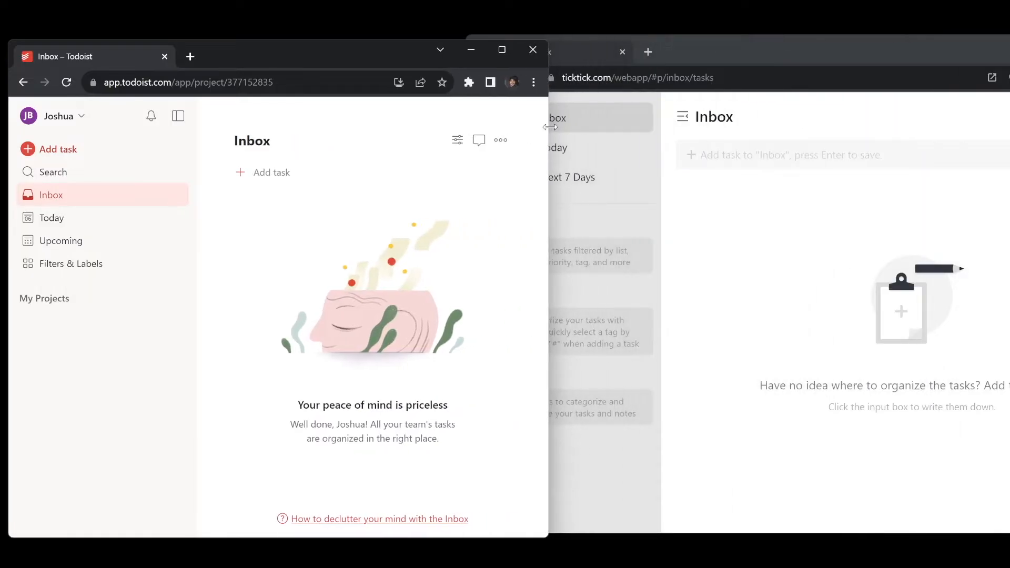
- Bring the TickTick window forward and collapse the Filters, Tags and Lists sections in its sidebar
mouse_move(789, 45)
left_mouse_down()
mouse_move(784, 60)
mouse_move(775, 49)
left_mouse_up()
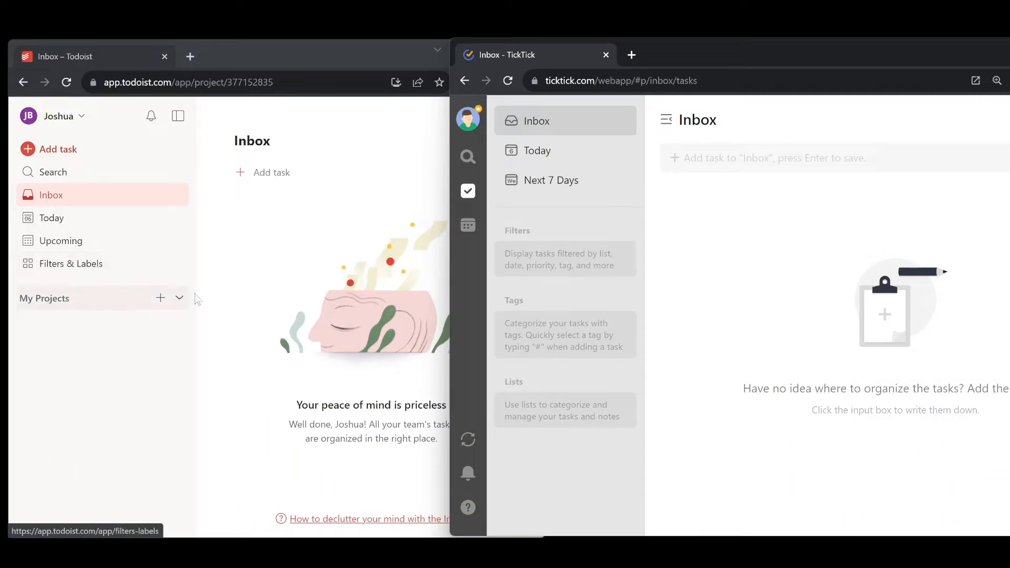
mouse_move(552, 227)
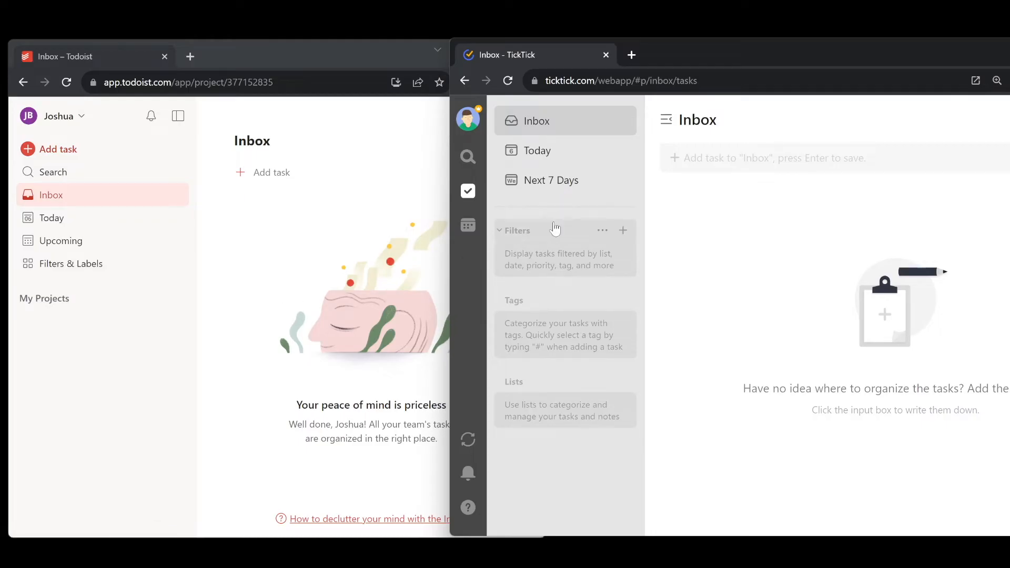
left_click(500, 231)
left_click(500, 266)
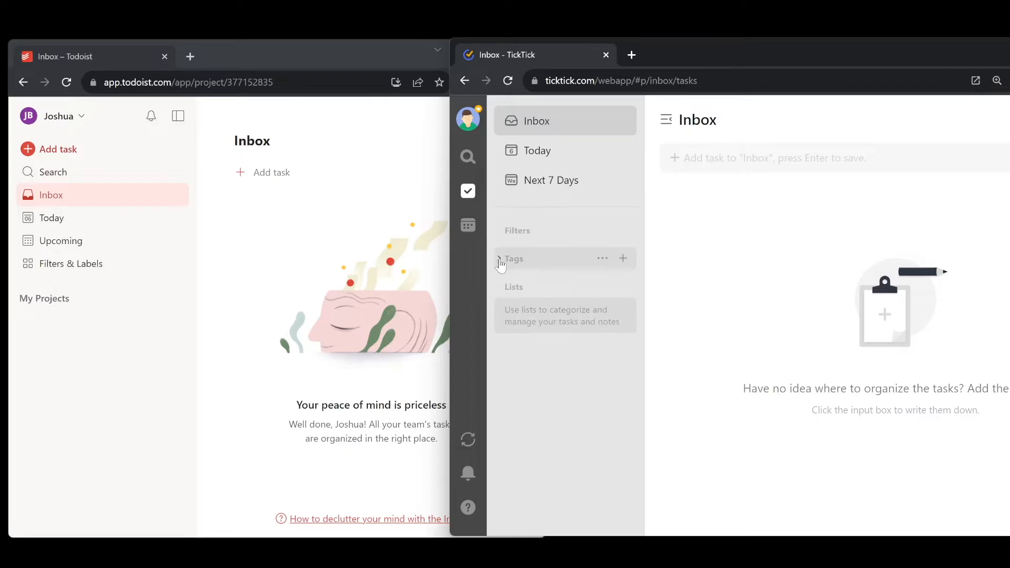
left_click(500, 288)
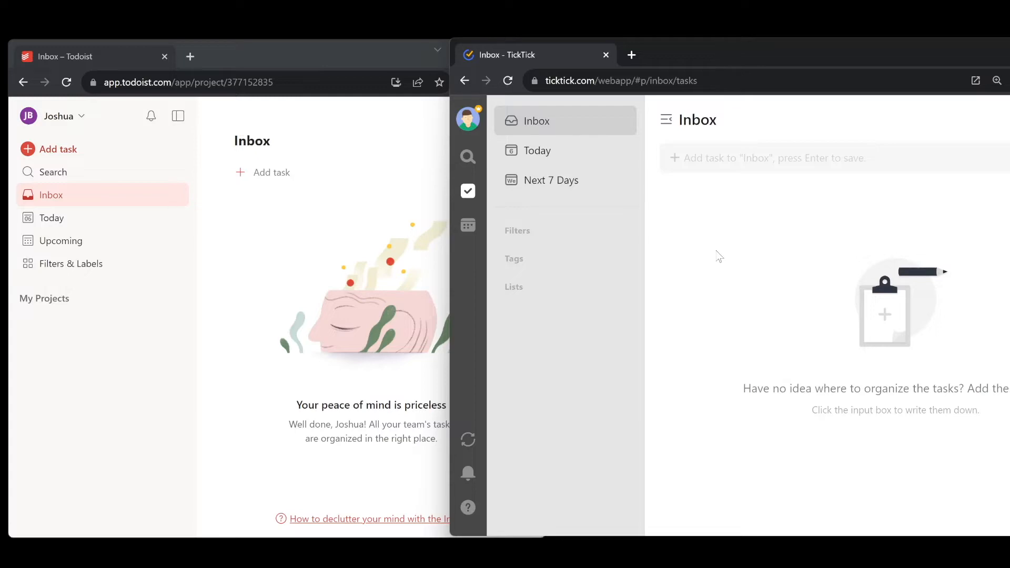
- Narrow the Todoist and TickTick windows and place them side by side without overlap
left_click(415, 216)
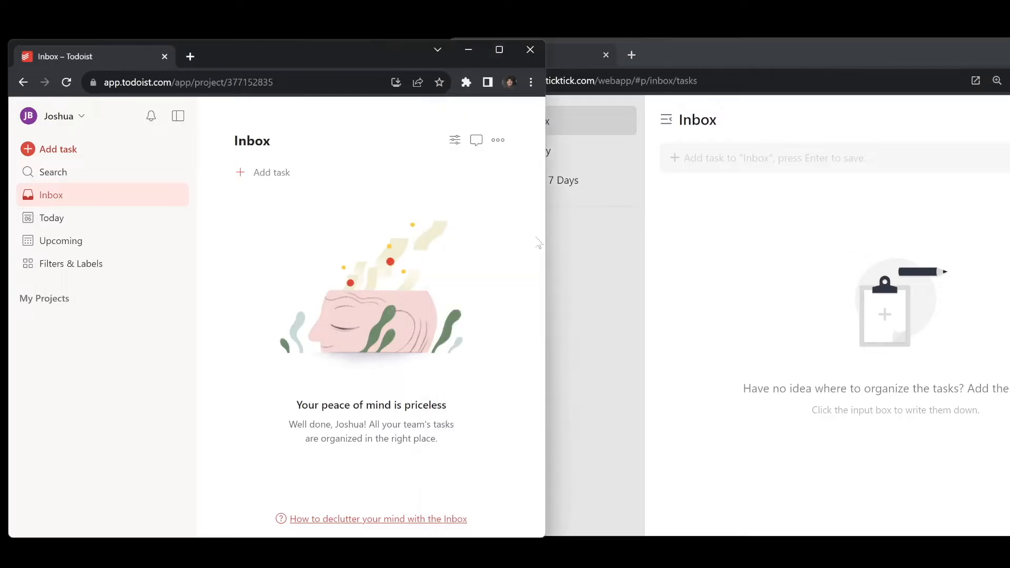
left_click_drag(547, 237, 483, 231)
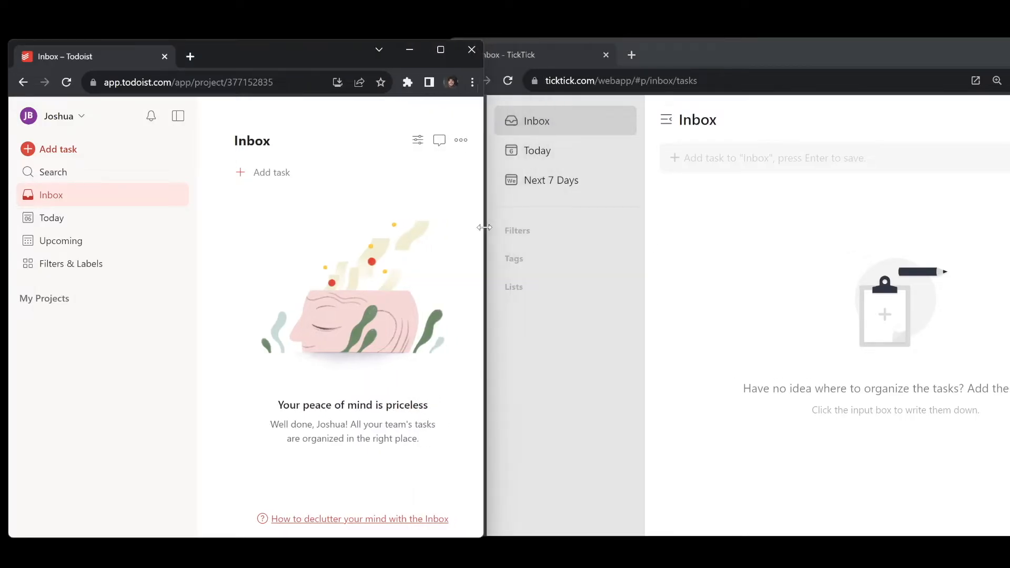
mouse_move(320, 59)
left_mouse_down()
mouse_move(285, 58)
mouse_move(317, 66)
mouse_move(319, 56)
left_mouse_up()
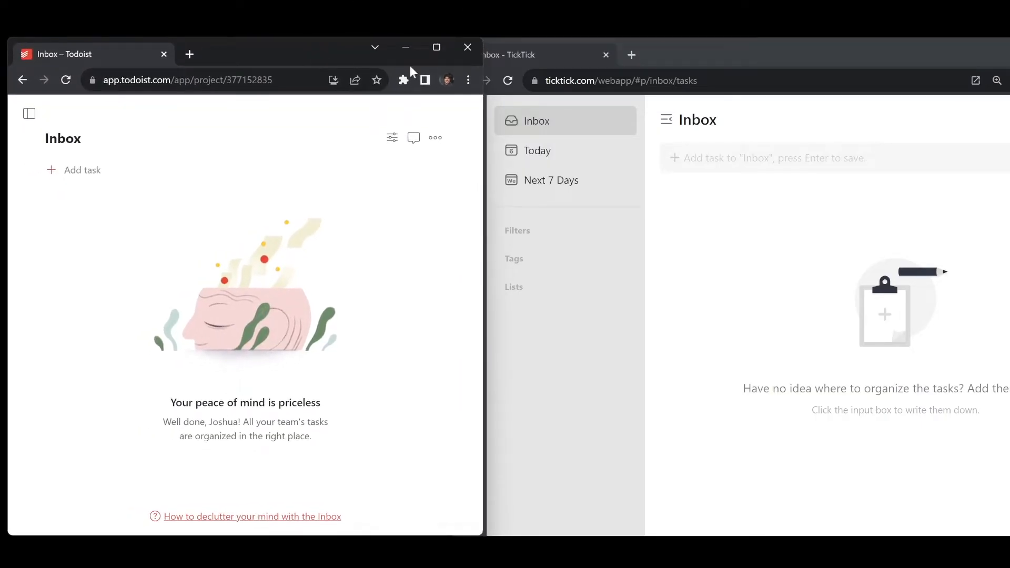
left_click(684, 67)
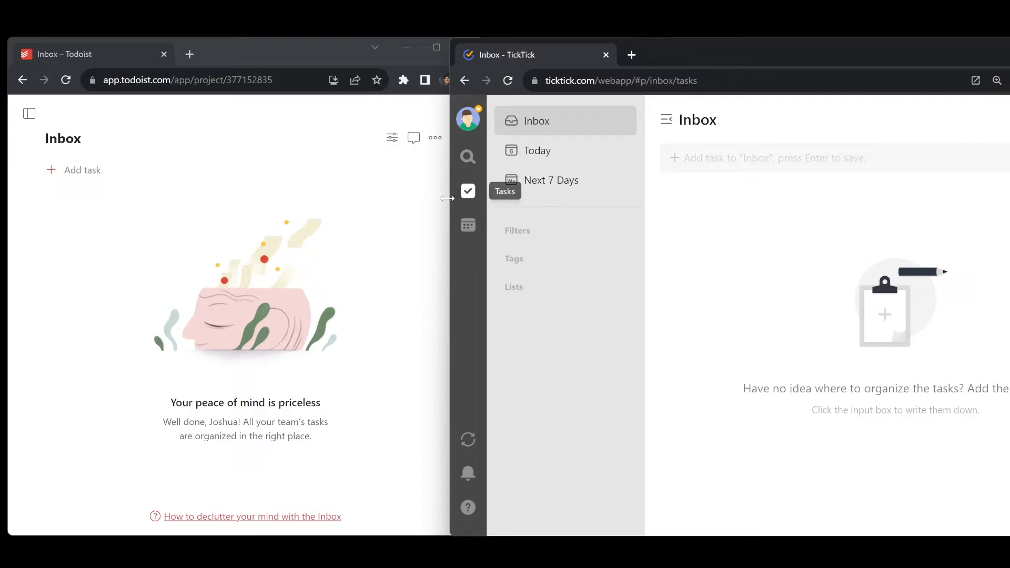
left_click_drag(451, 192, 646, 279)
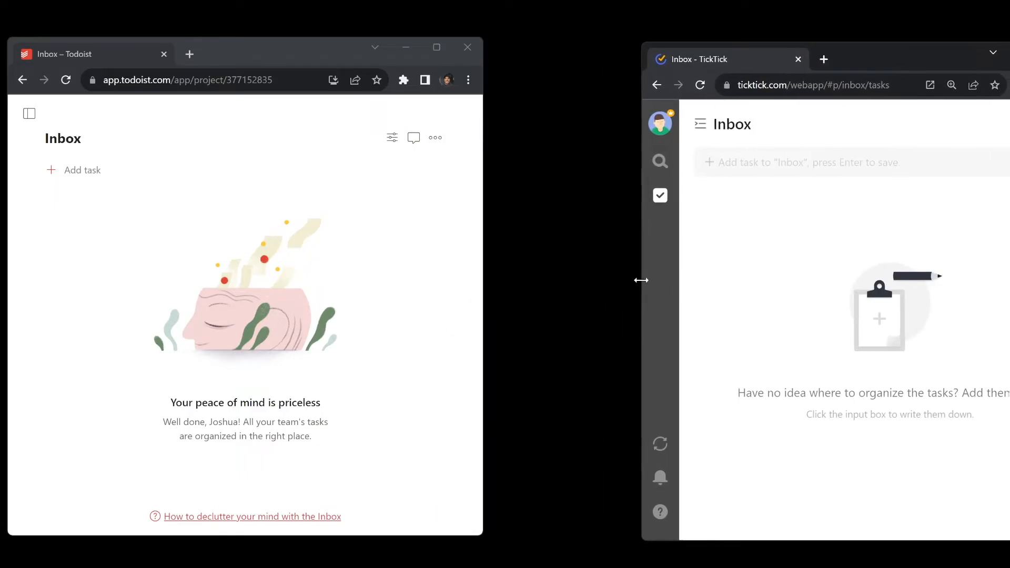
left_click_drag(969, 61, 838, 49)
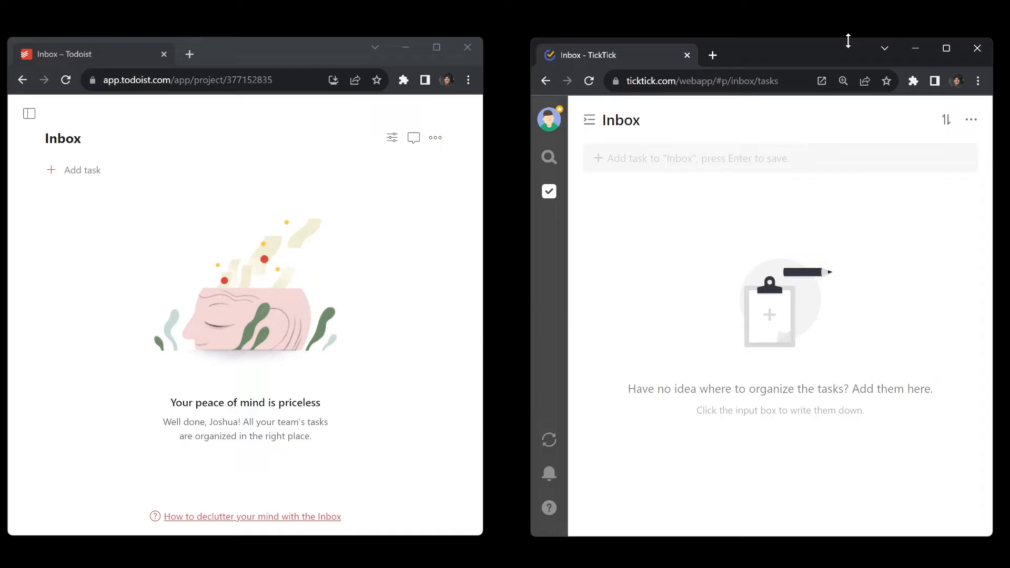
- In TickTick, draft the Inbox task "Write the report" dated 8 December 2023 and show its priority and list options
left_click(594, 158)
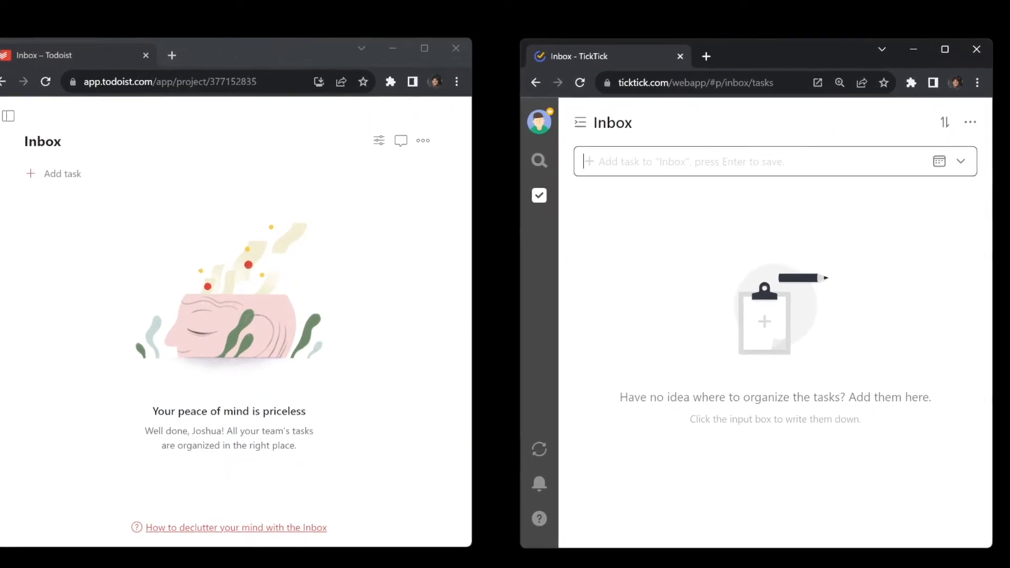
type("Write")
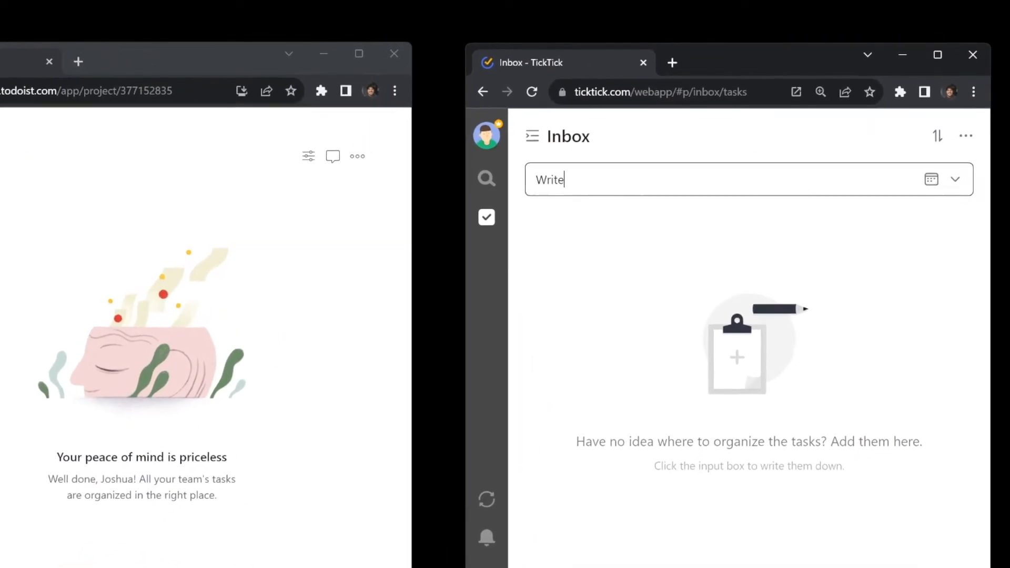
type(" the report")
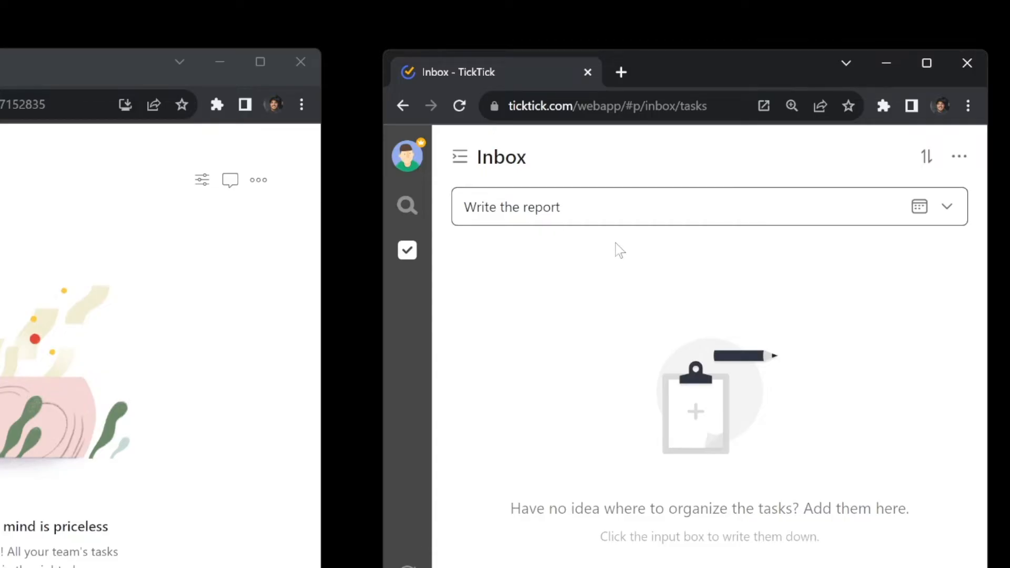
left_click(921, 210)
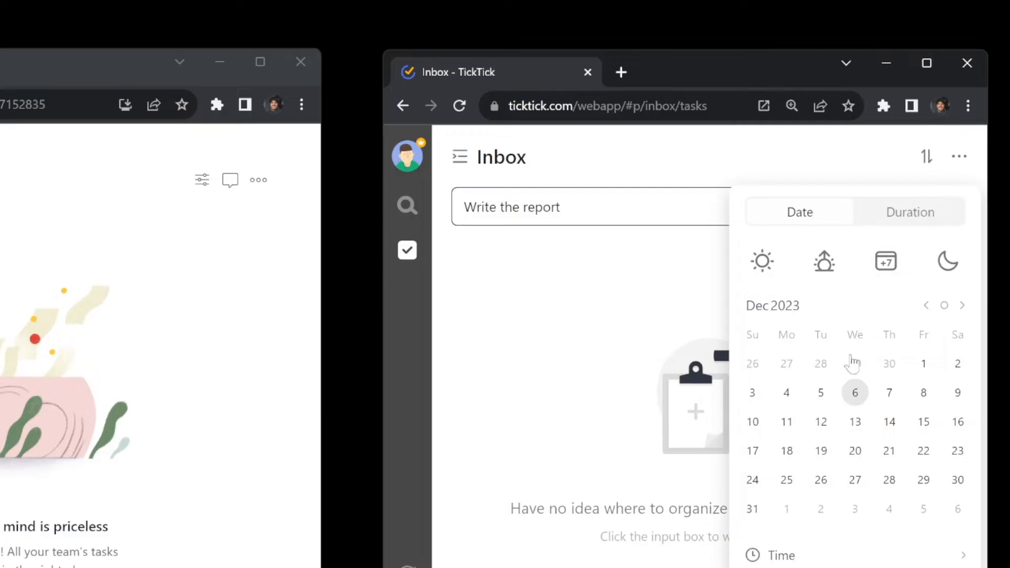
left_click(924, 395)
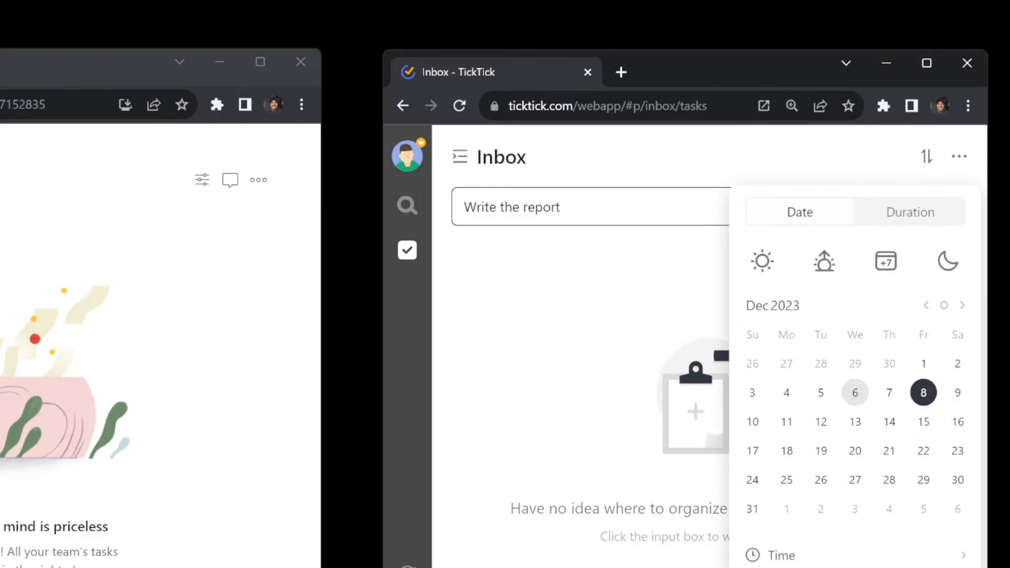
key("Return")
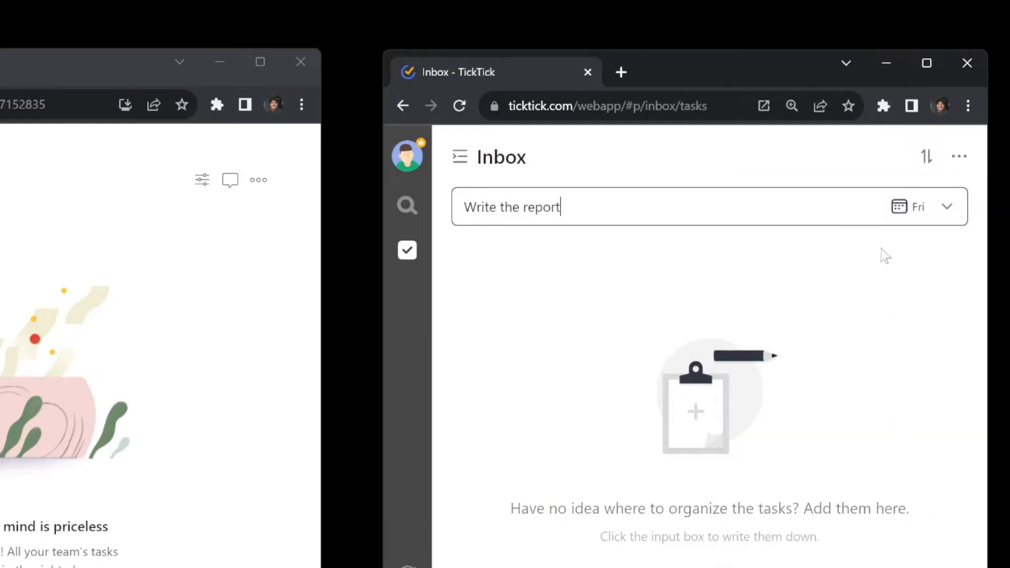
left_click(948, 209)
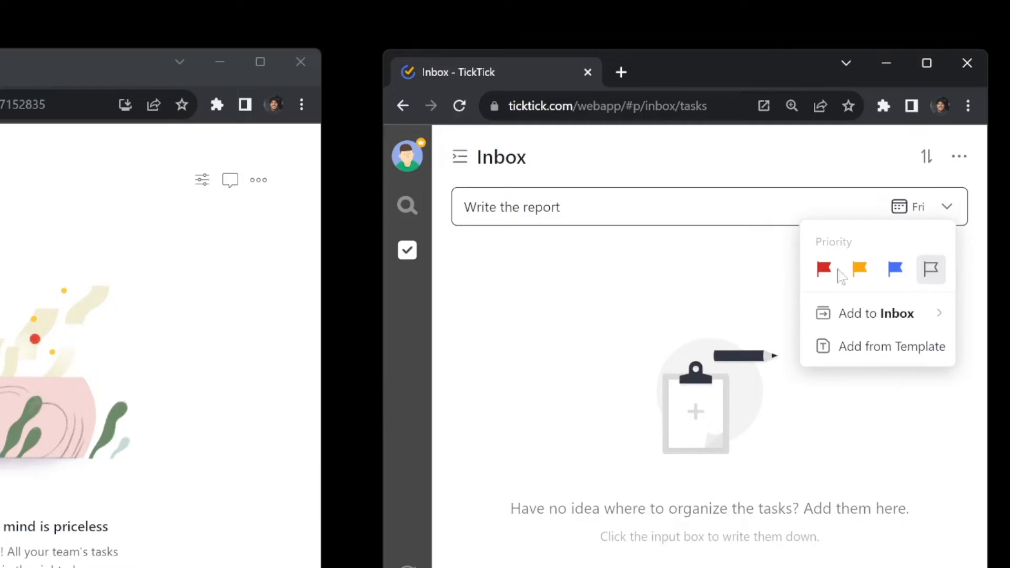
mouse_move(934, 325)
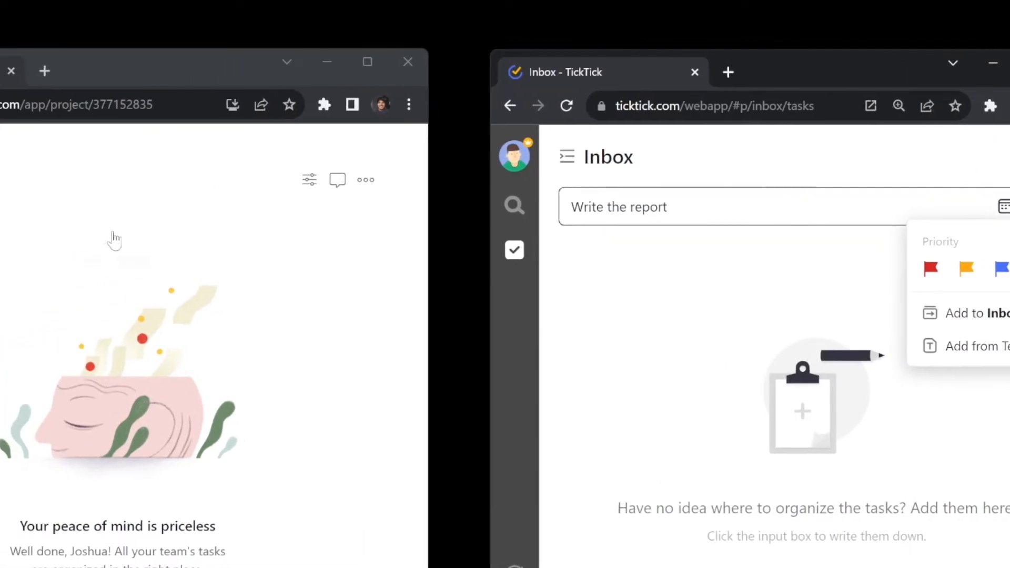
- In Todoist, draft the Inbox task "Write the report" with the description "A little description on the report I'm going to write."
left_click(23, 223)
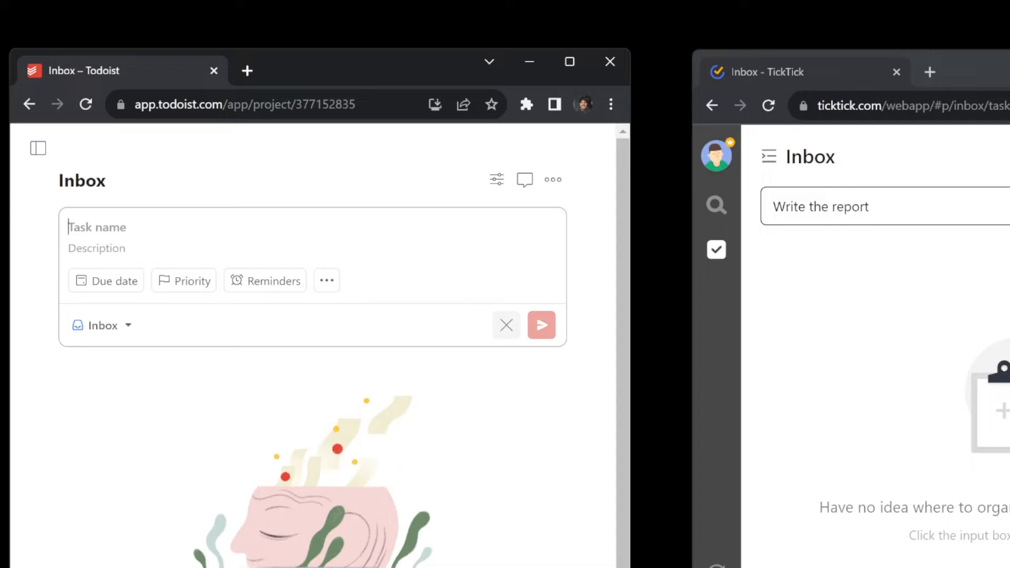
type("Write the report")
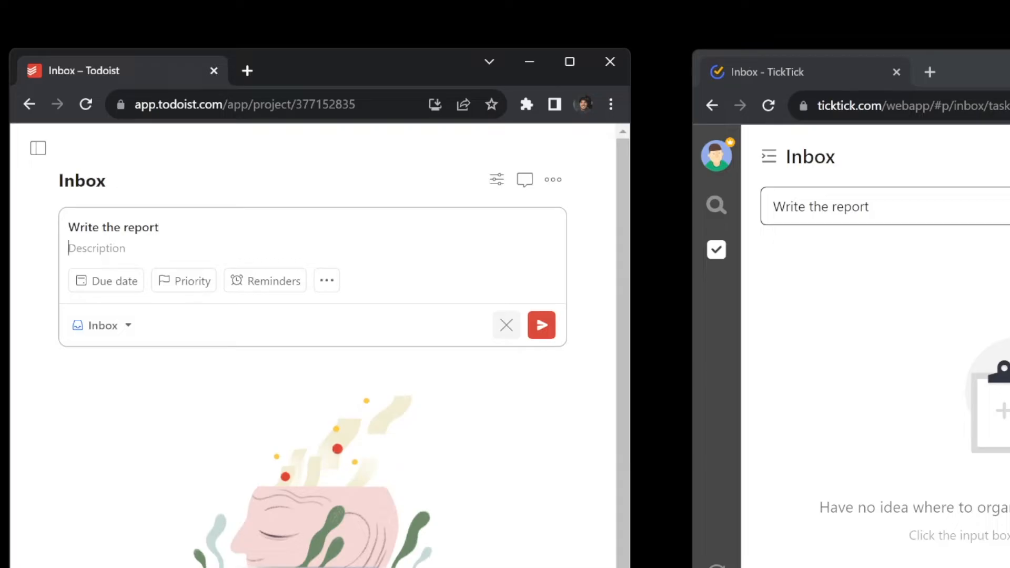
type("A little description on the report I'm")
type(" going to write.")
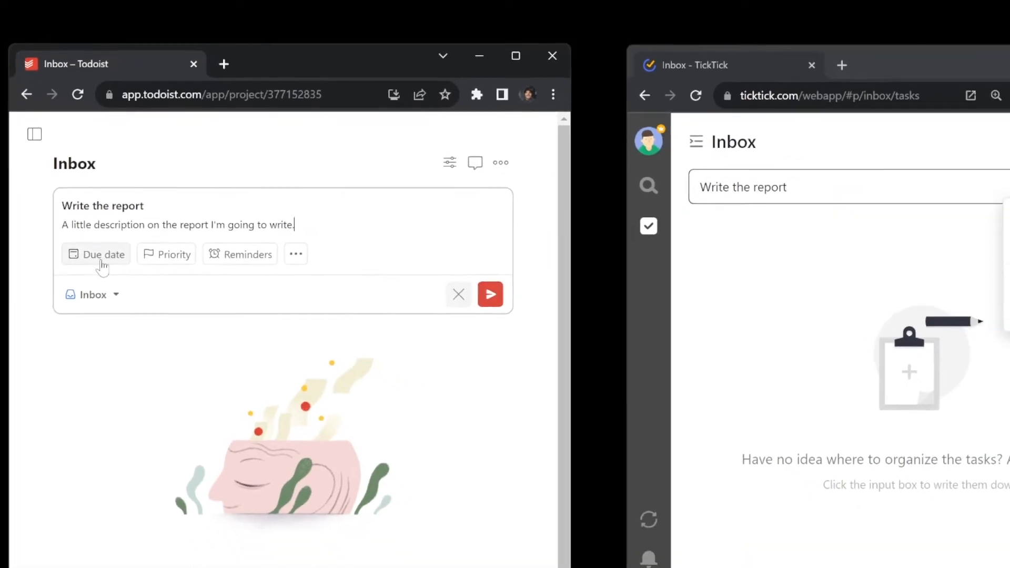
- Set the Todoist task's due date to Friday, 8 December 2023, dismissing the task duration tip
left_click(102, 264)
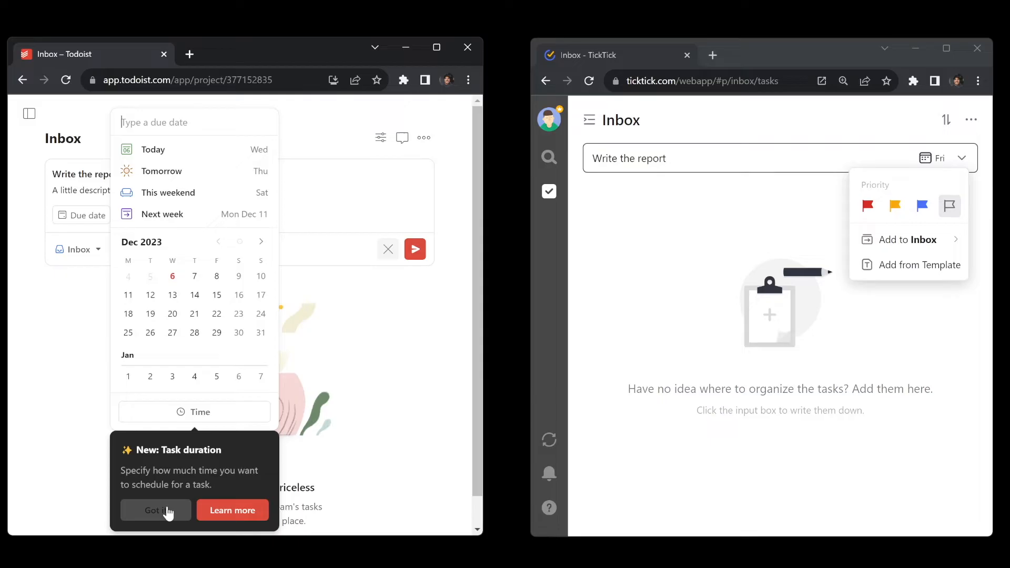
left_click(168, 513)
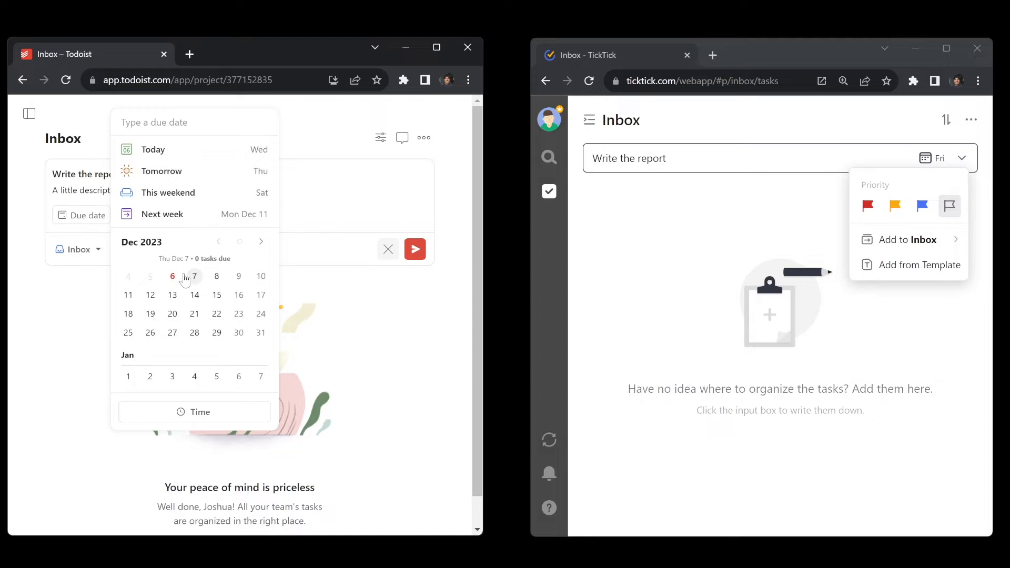
left_click(217, 277)
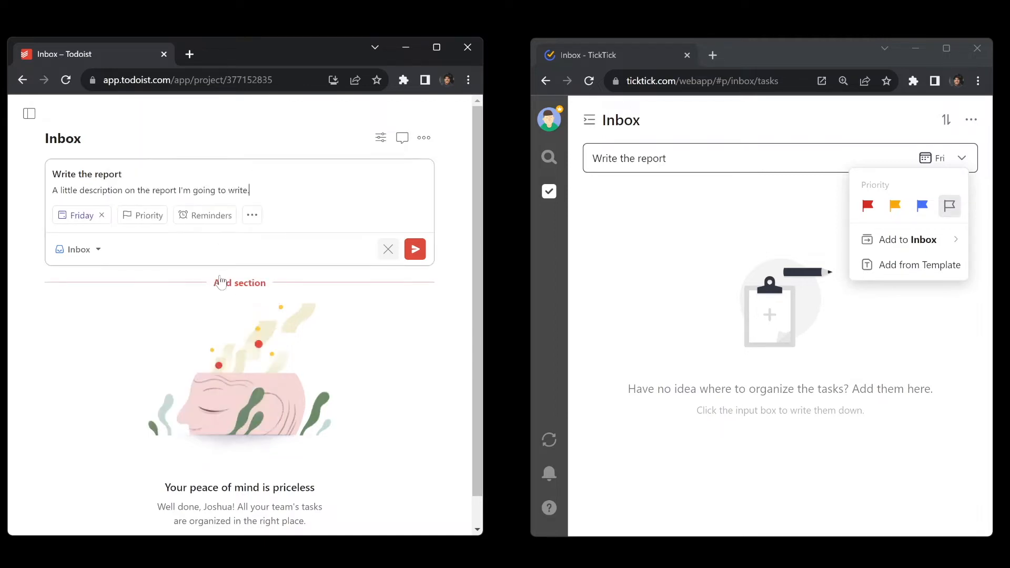
- Examine the Todoist task's priority levels and the reminders introduction without changing either setting
left_click(156, 219)
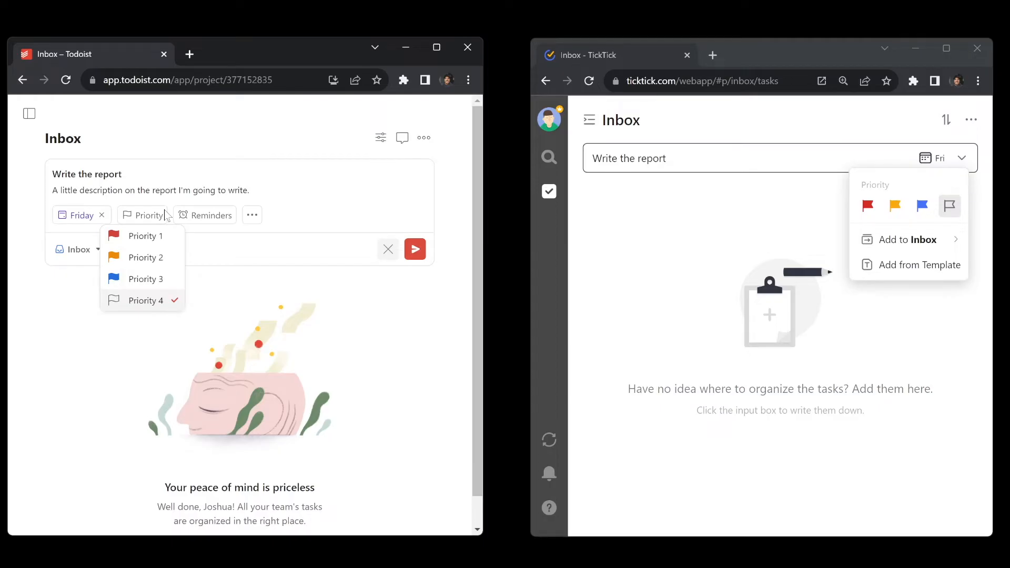
left_click(213, 216)
left_click(213, 215)
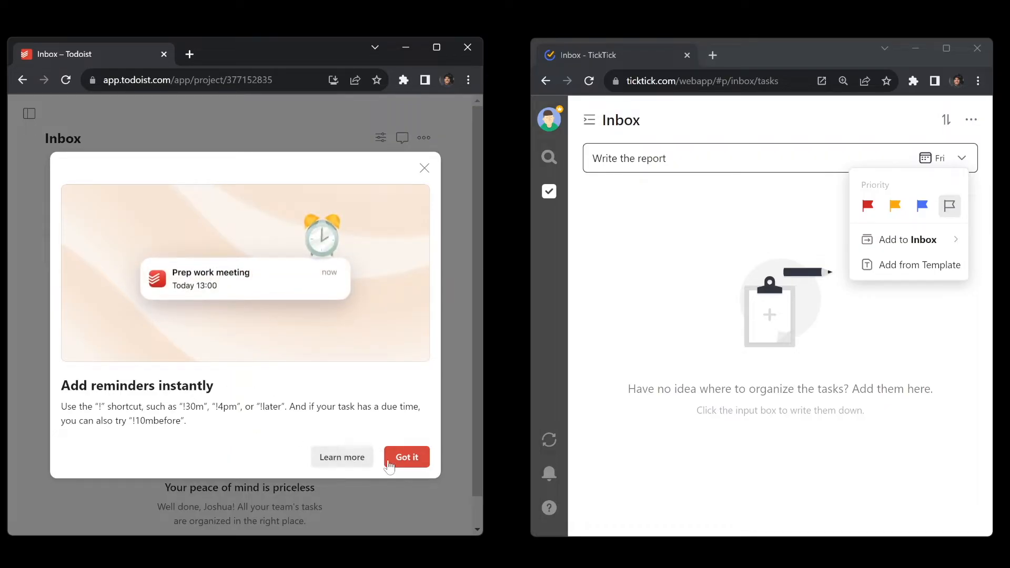
left_click(407, 458)
- Create a new label doLater and attach it to the Todoist task being drafted
left_click(253, 216)
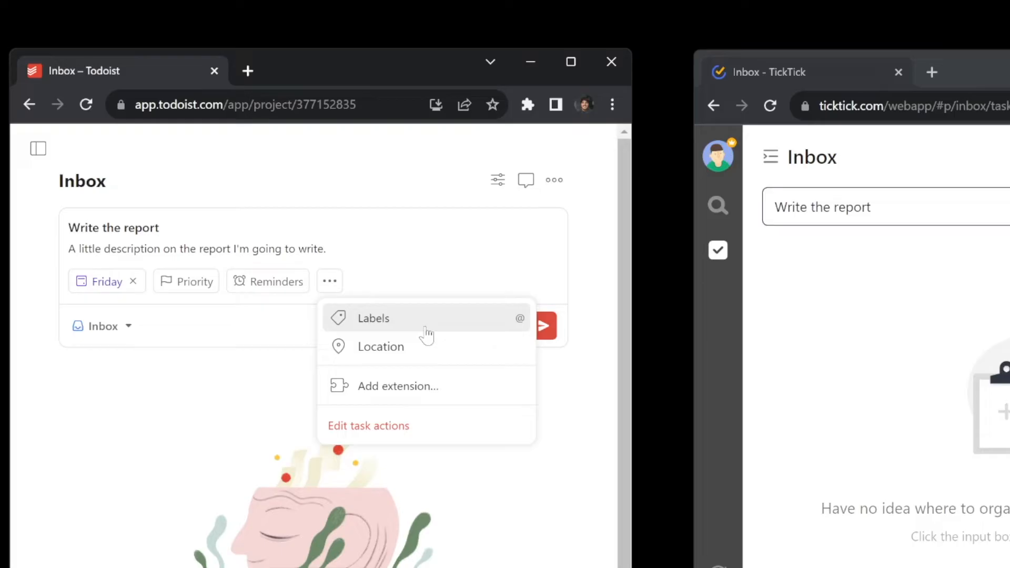
left_click(426, 319)
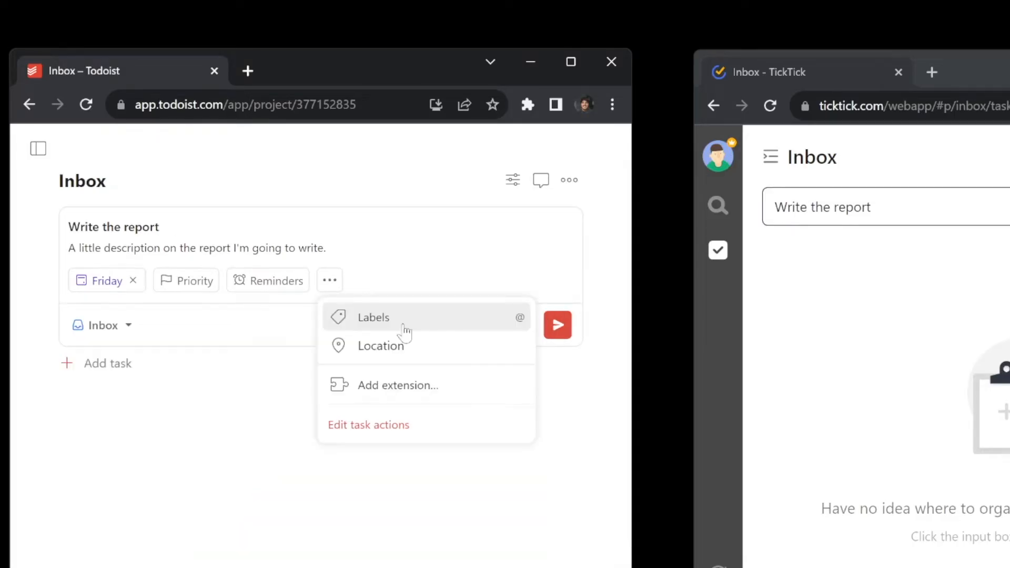
left_click(404, 326)
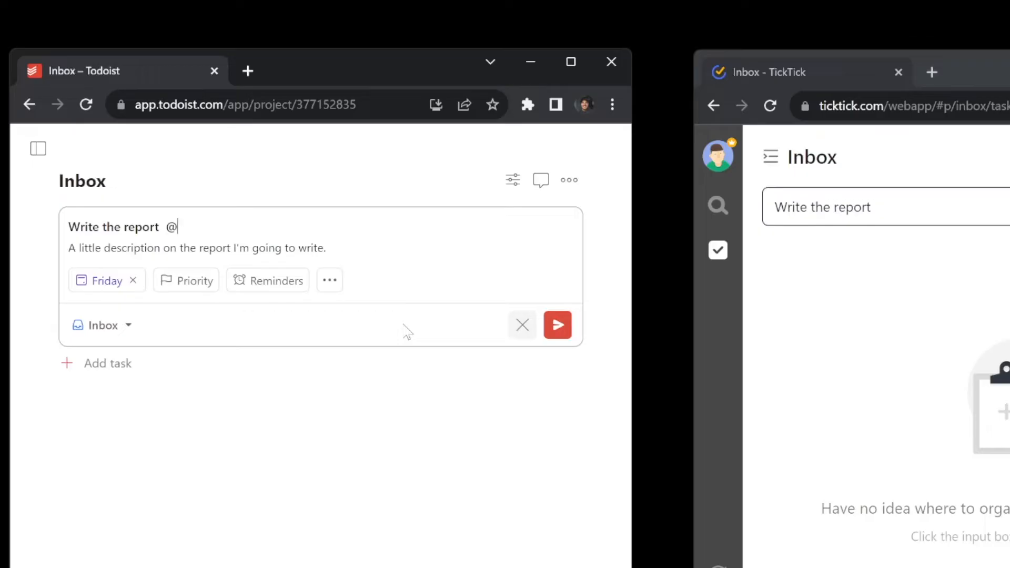
type("doLater")
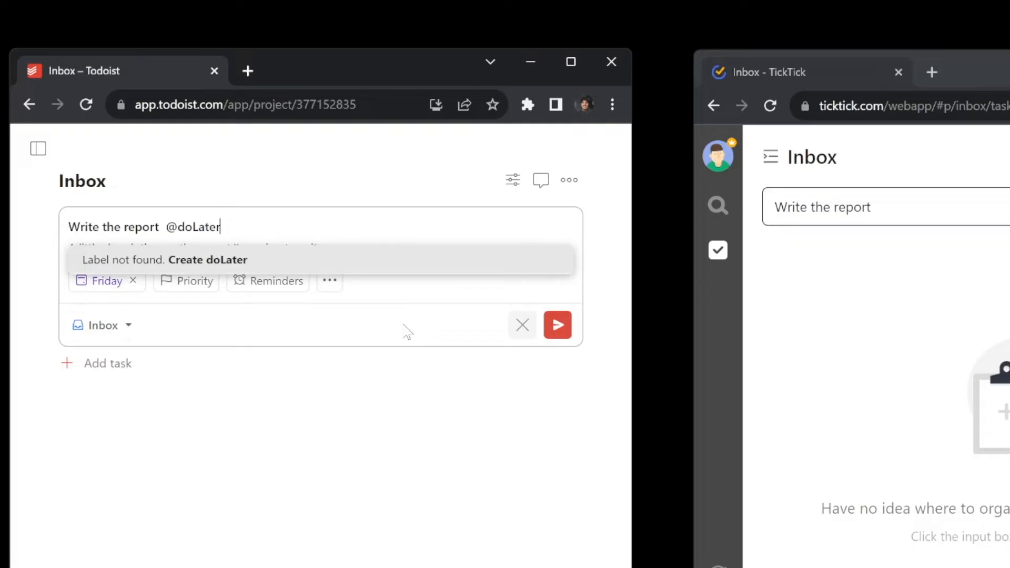
left_click(257, 262)
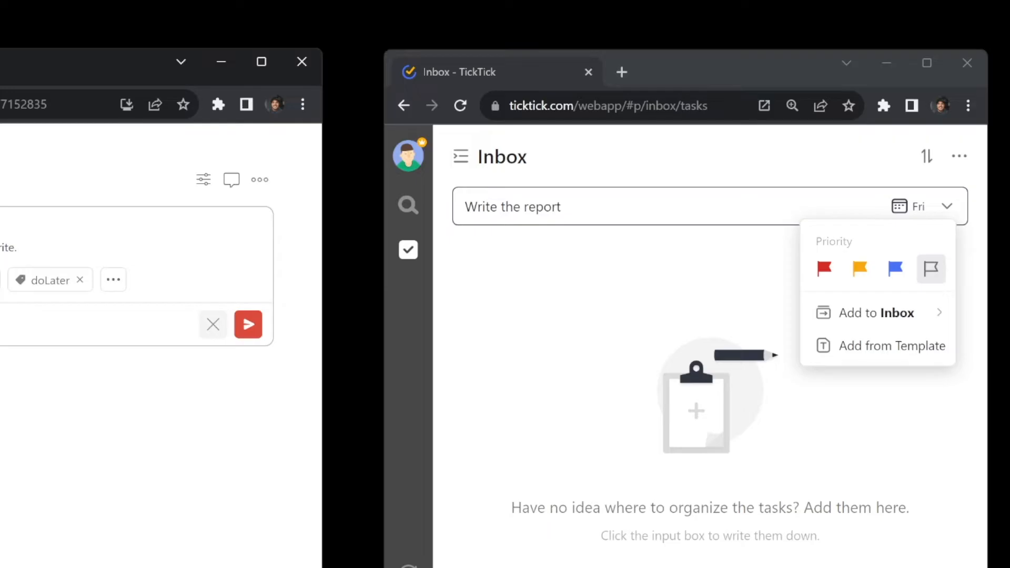
- In TickTick, create the tag doLater inline and attach it to the drafted "Write the report" task
left_click(669, 207)
type("#")
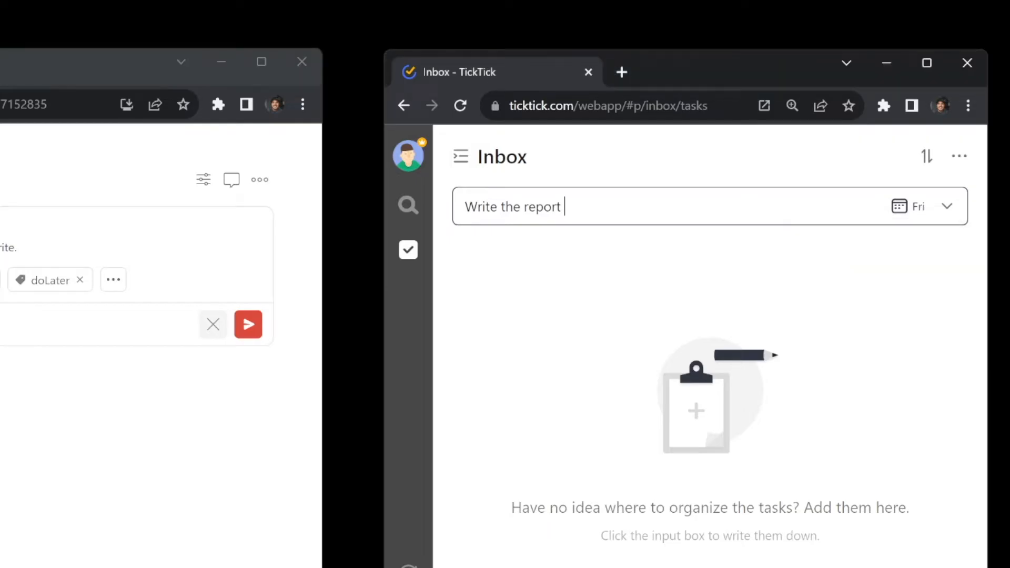
type("doLater")
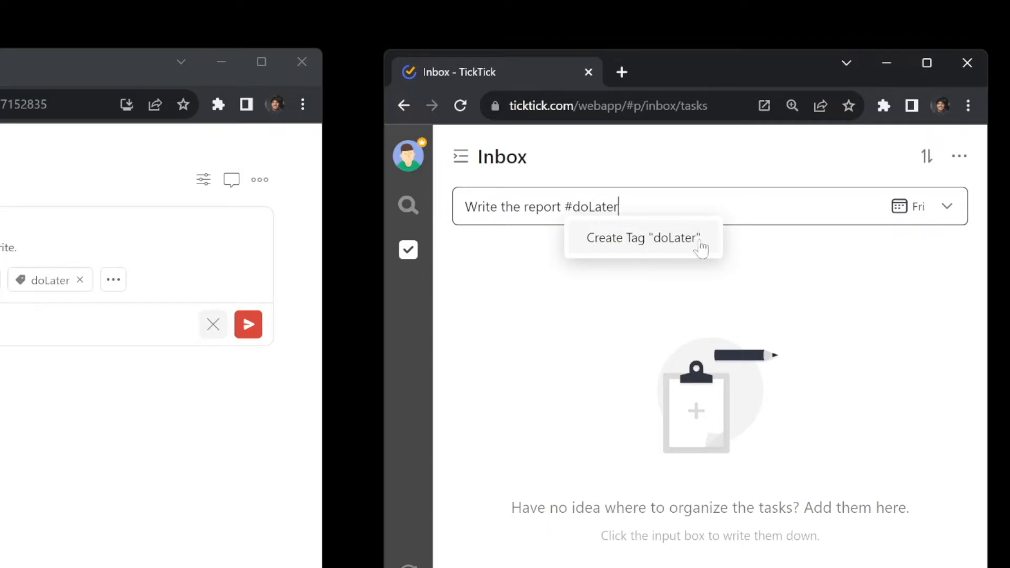
left_click(684, 248)
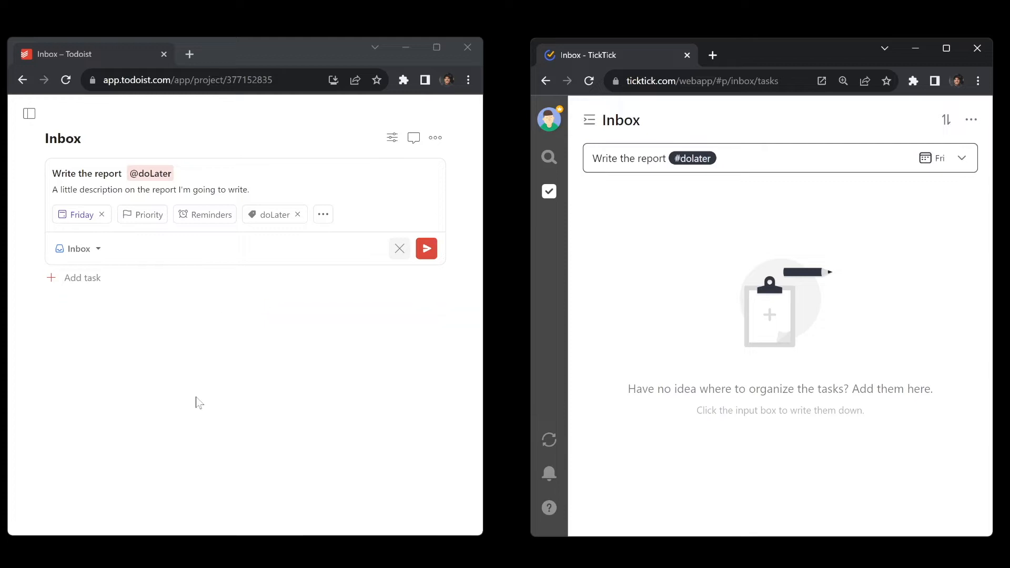
left_click(47, 372)
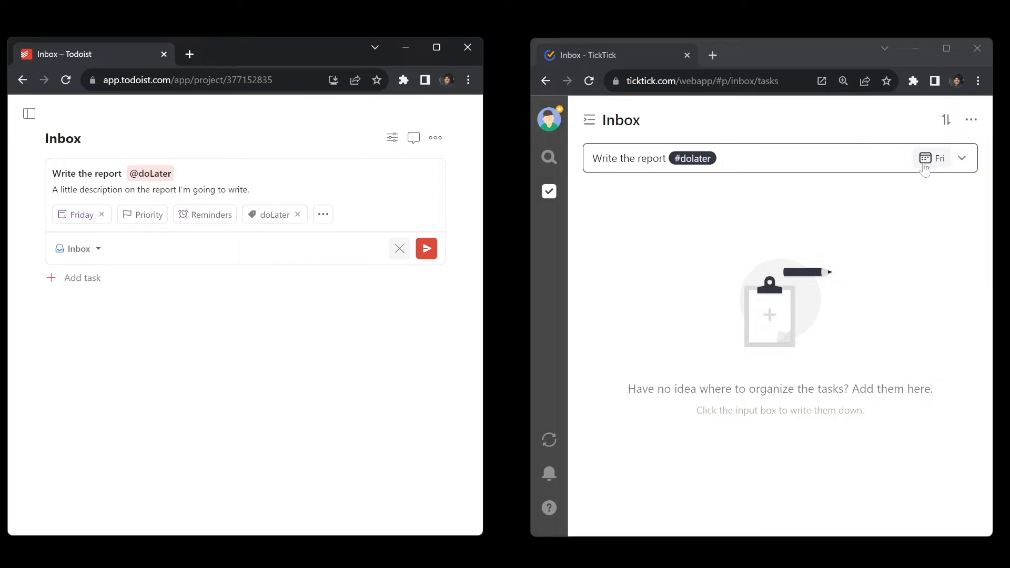
- Examine the priority, list and template options for the drafted TickTick task without changing any of them
left_click(963, 161)
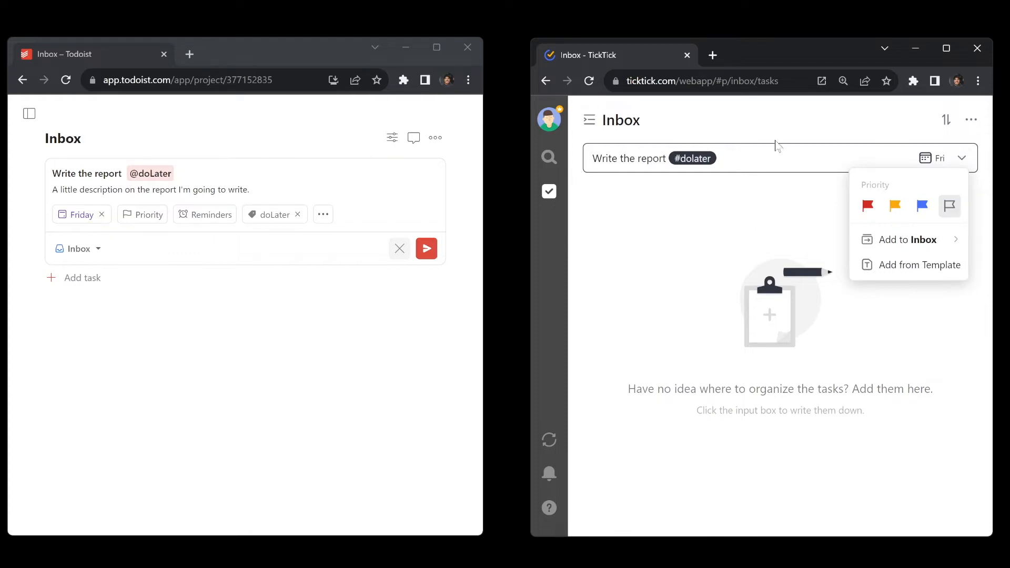
left_click(686, 211)
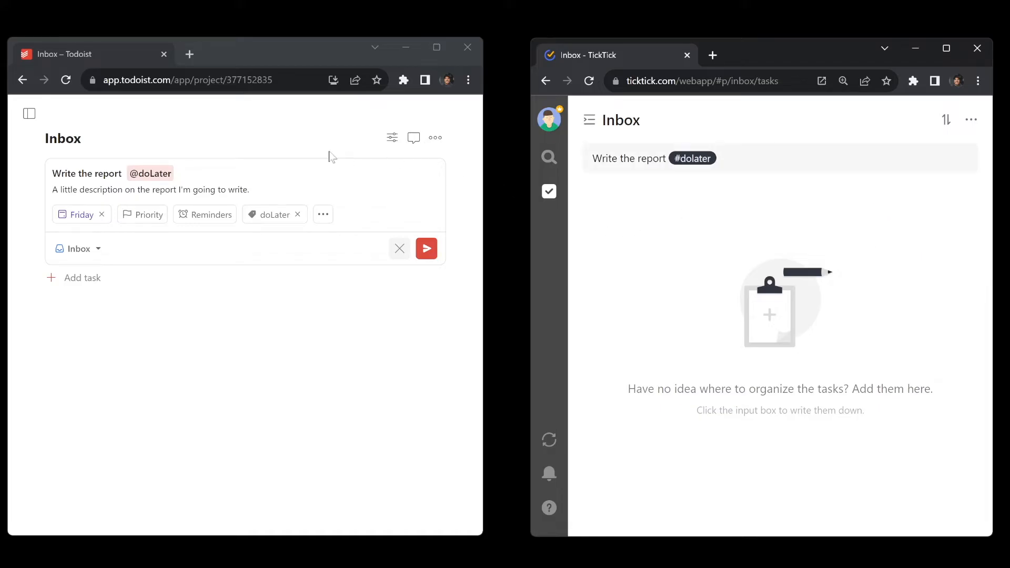
mouse_move(262, 314)
- Create a second tag do_later inline and attach it to the drafted TickTick task
left_click(720, 158)
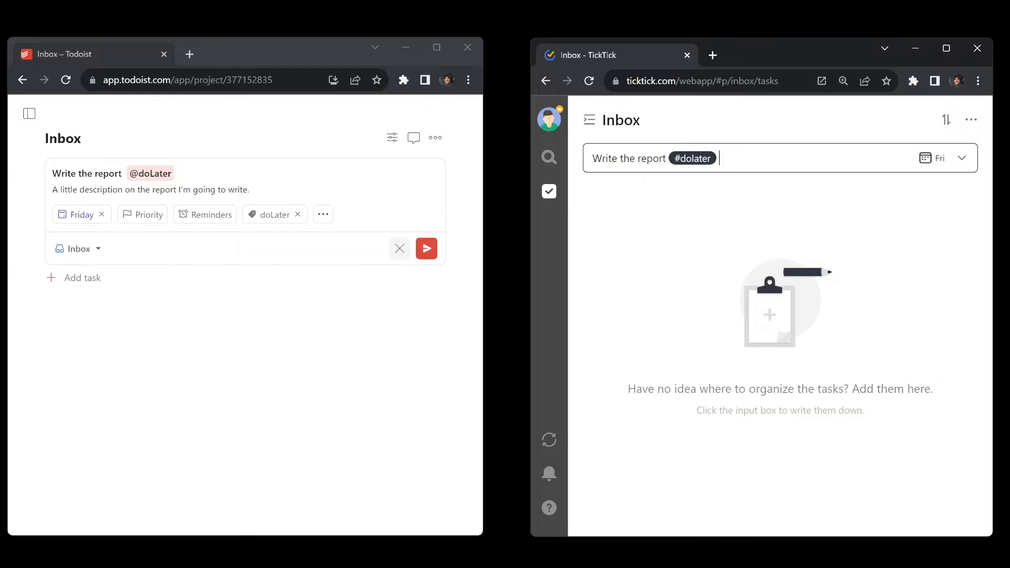
type("#do_later")
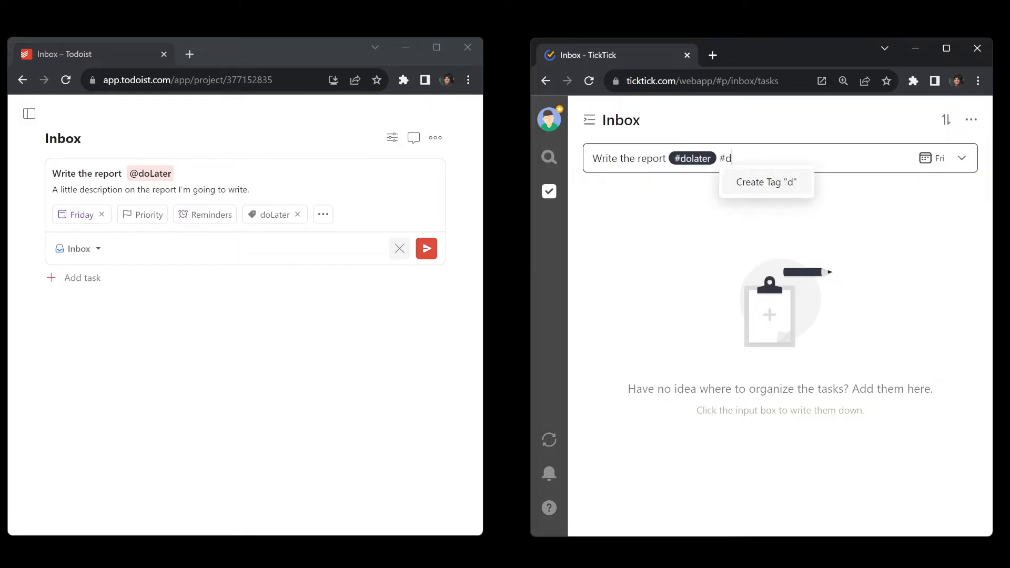
key("Return")
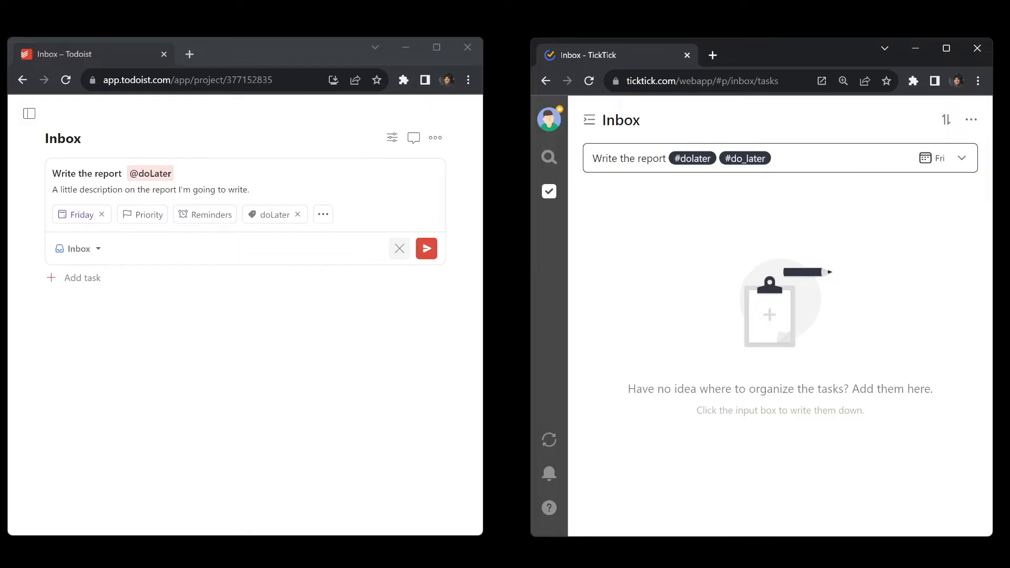
- Save the drafted "Write the report" task to the Inbox in both Todoist and TickTick
left_click(427, 249)
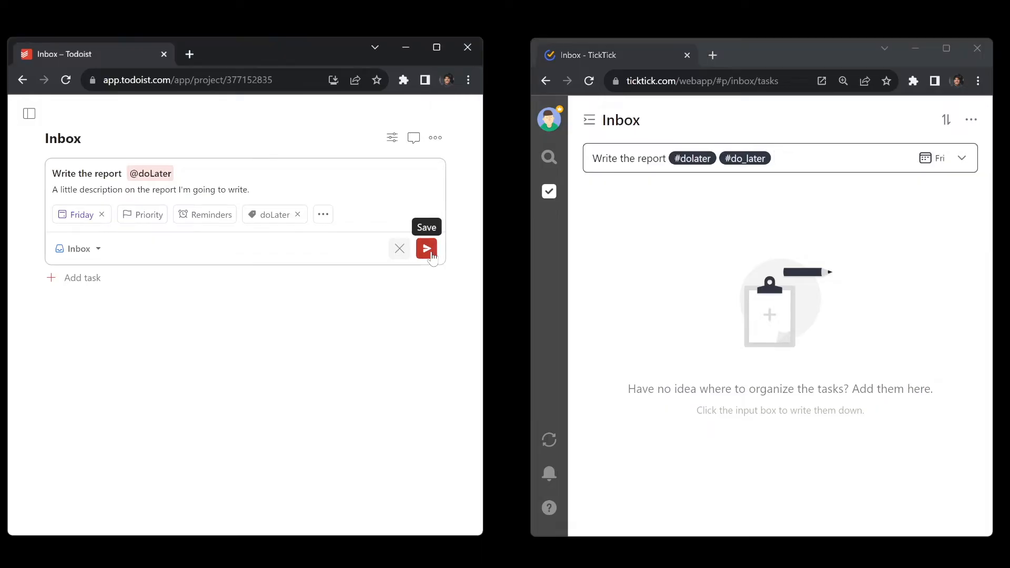
left_click(874, 159)
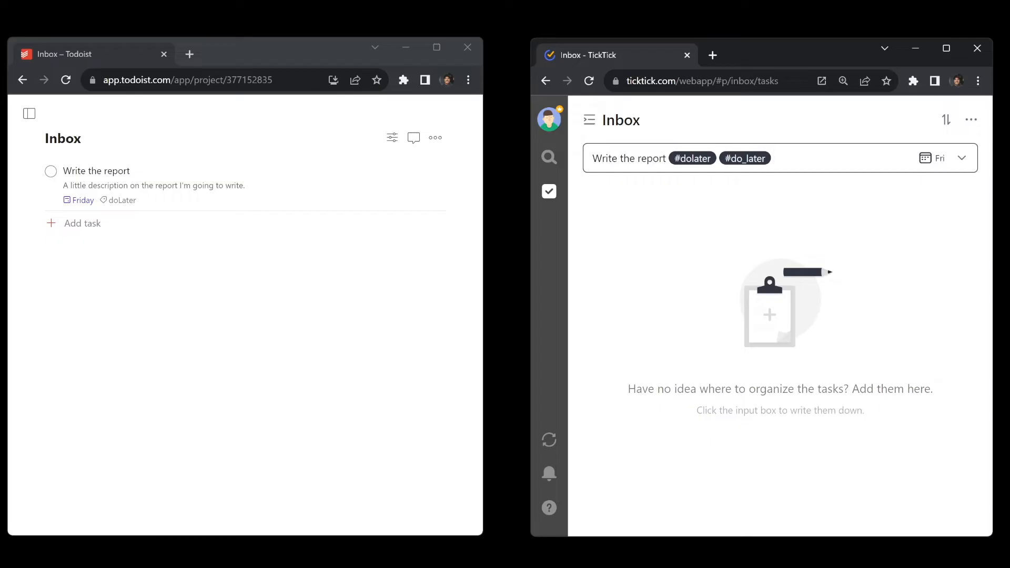
key("Return")
left_click(799, 298)
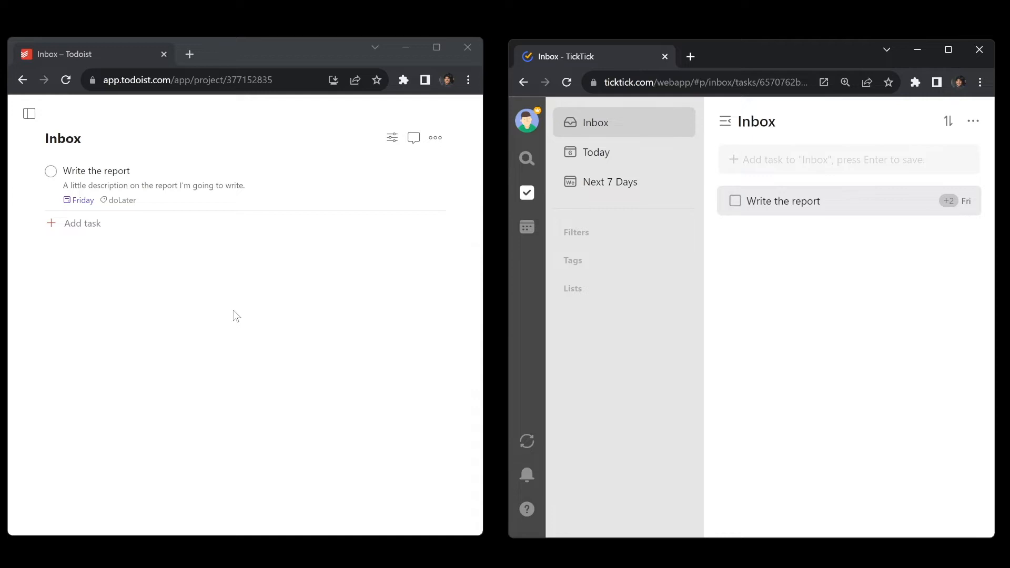
- Add the tasks "Send email out to the team" and "Finish studying for the exam" to the Todoist Inbox
left_click(96, 227)
type("Send email out to the team")
key("Return")
type("Finish the")
key("BackSpace")
key("BackSpace")
key("BackSpace")
key("BackSpace")
type("studying for the exam")
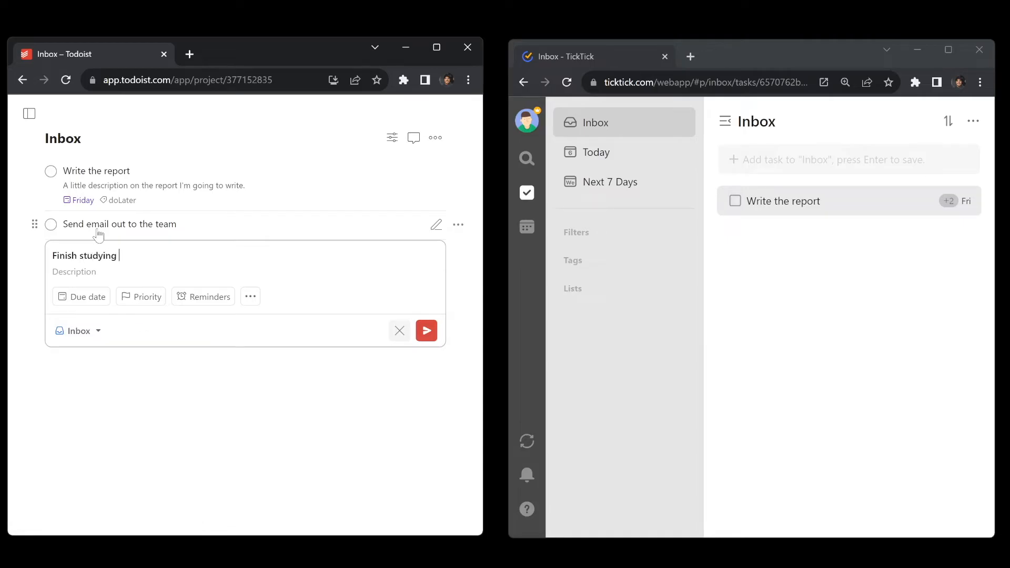
key("Return")
- Add the task "Ask about the promotion" to the Todoist Inbox
type("A")
key("BackSpace")
type("Ask ao")
key("BackSpace")
type("bout the promotion")
key("Return")
- In TickTick's Inbox, add "Send email out to the team", "Finish studying for the exam" and "Ask about the promotion", and discard Todoist's blank task form
left_click(736, 159)
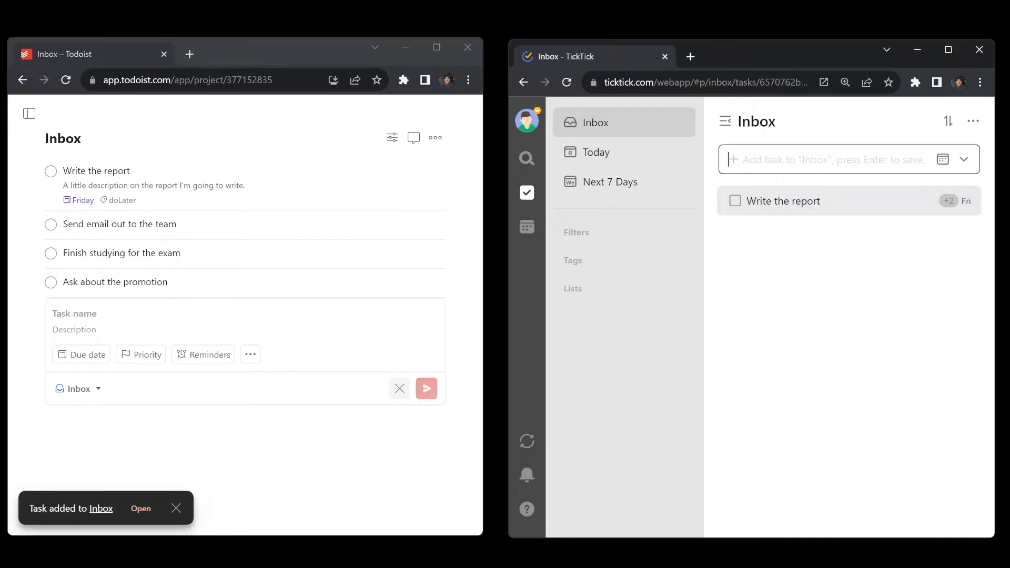
left_click(726, 123)
type("Send email out to the team")
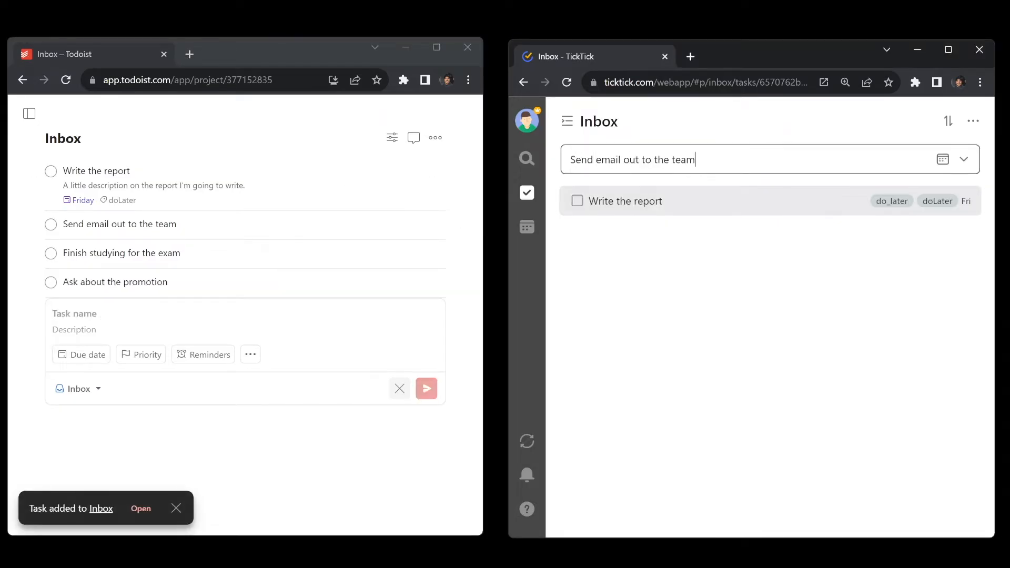
key("Return")
type("Finish studying for the exam")
key("Return")
type("Ask about the promotion")
key("Return")
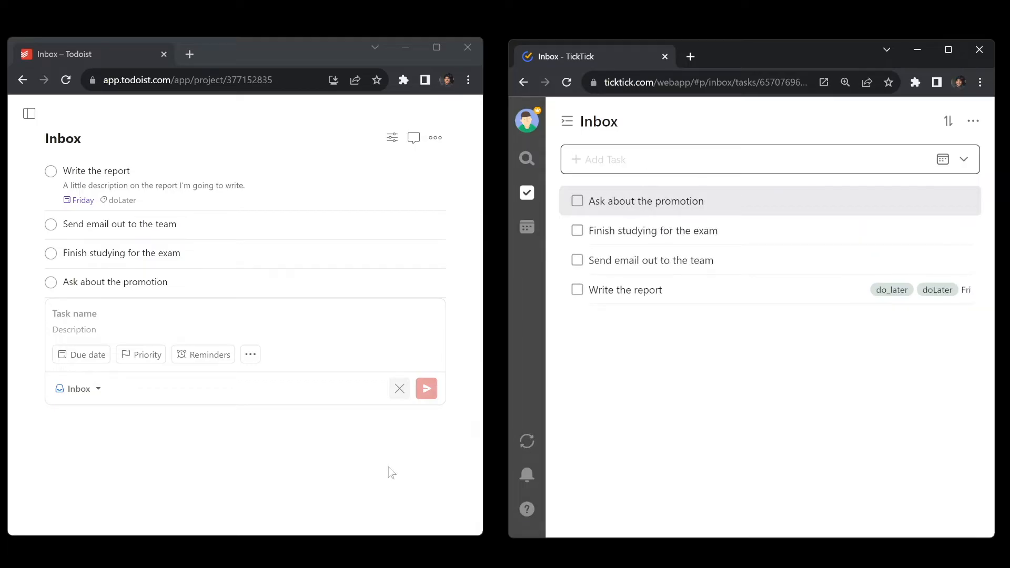
left_click(400, 437)
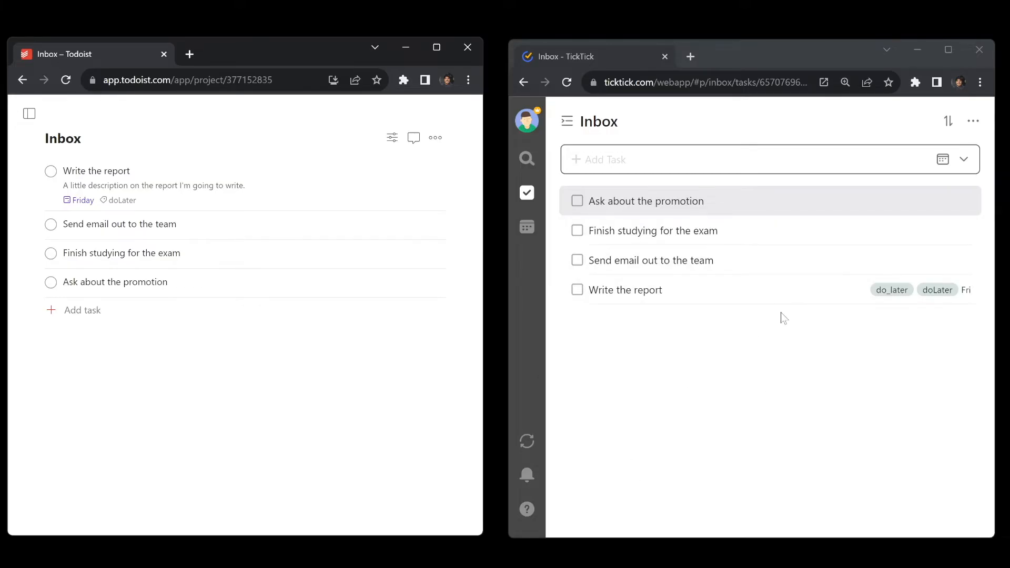
- Examine the grouping and sorting options of the TickTick Inbox, leaving both unchanged
left_click(940, 135)
left_click(948, 122)
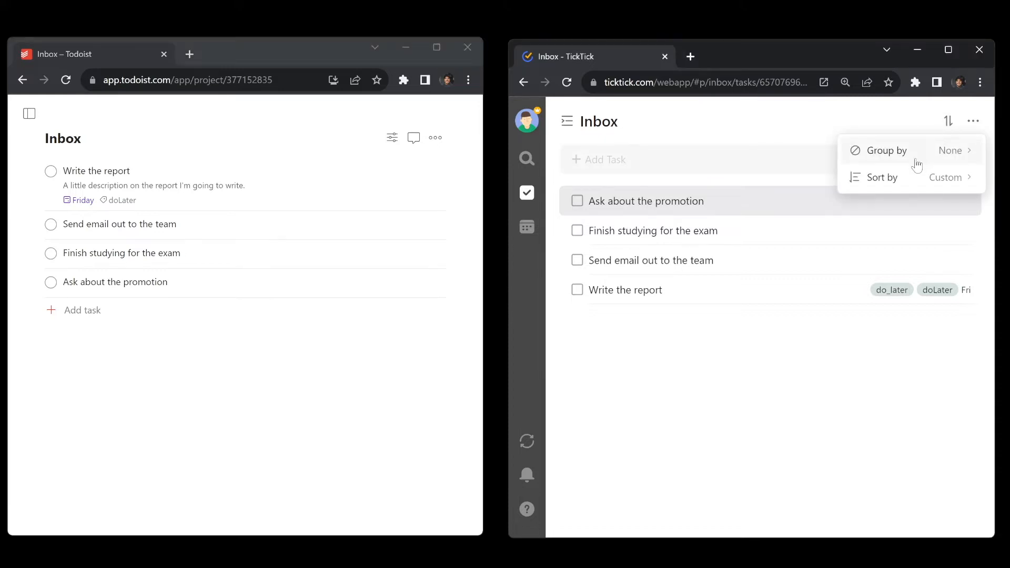
left_click(948, 150)
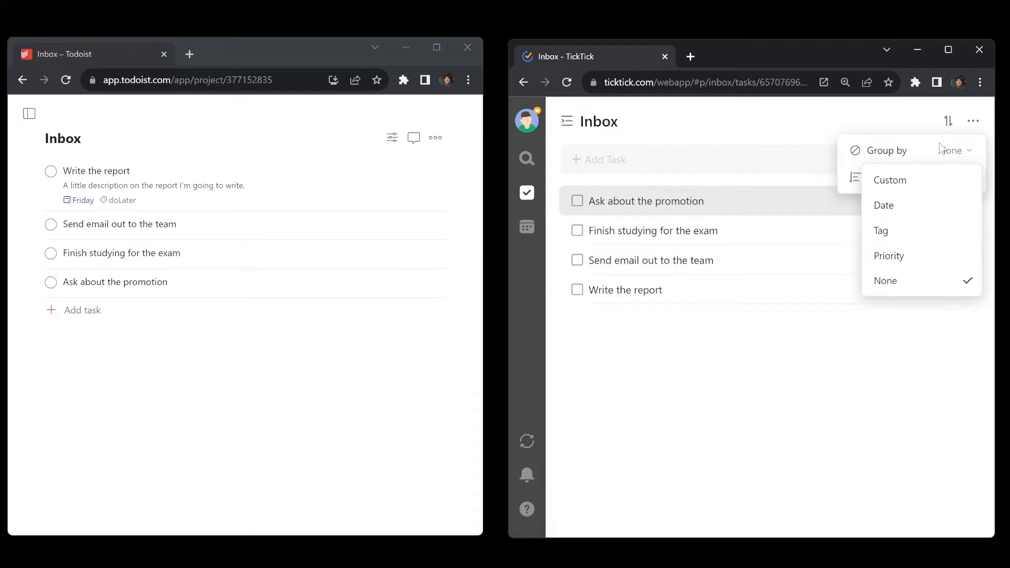
left_click(895, 150)
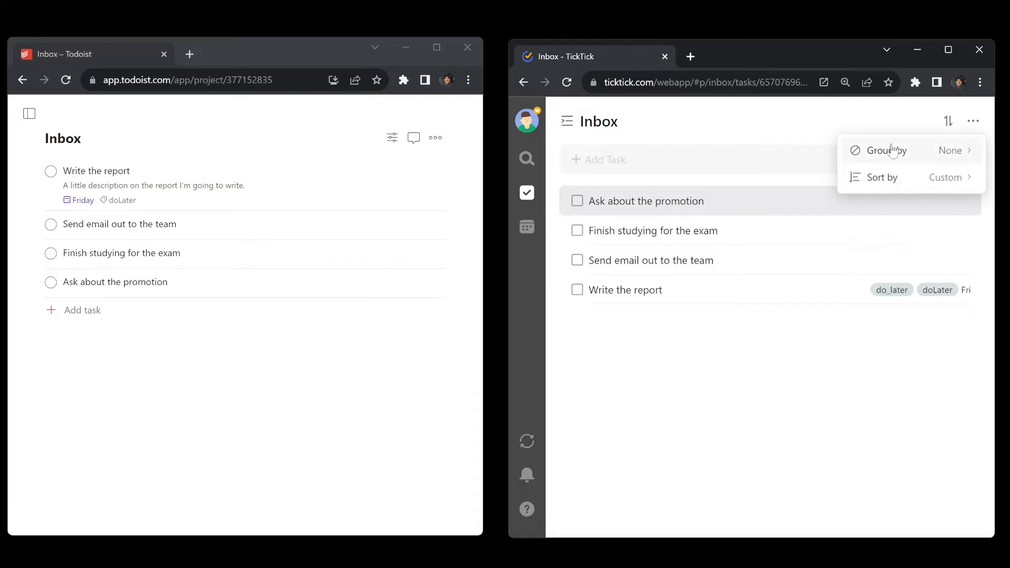
left_click(928, 178)
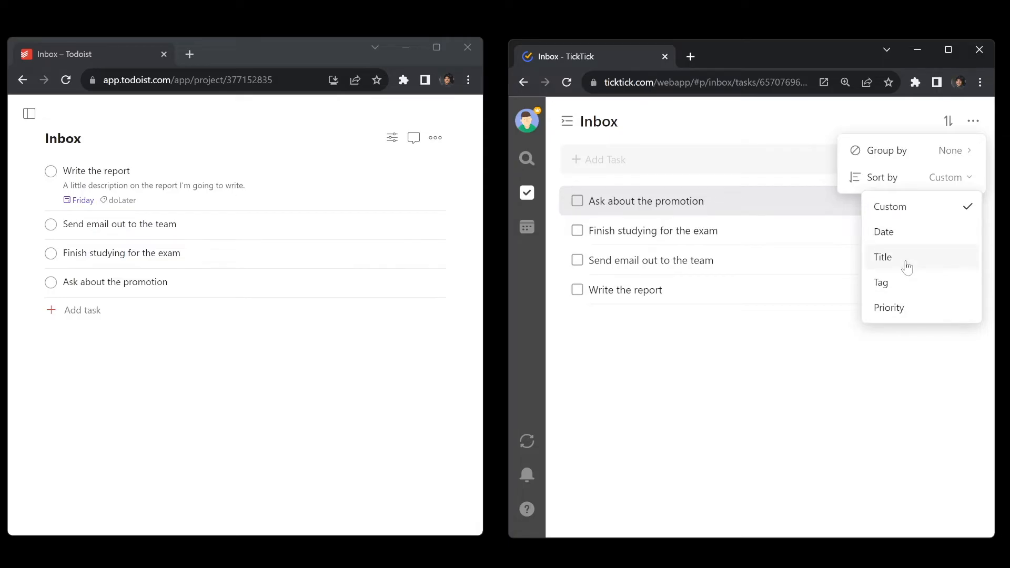
left_click(760, 370)
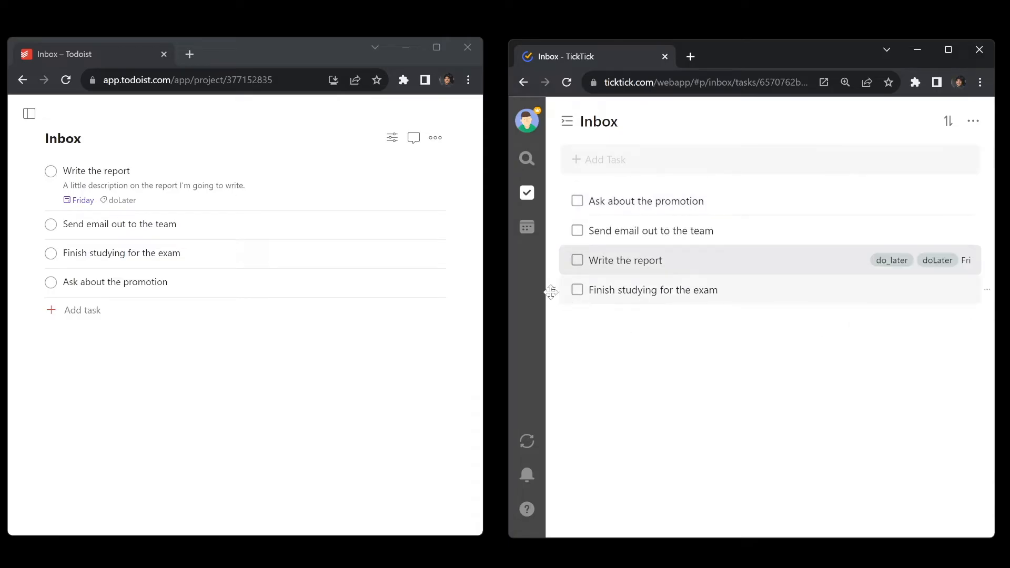
- Move "Finish studying for the exam" to the top of the Inbox list in both TickTick and Todoist
left_click_drag(551, 292, 568, 249)
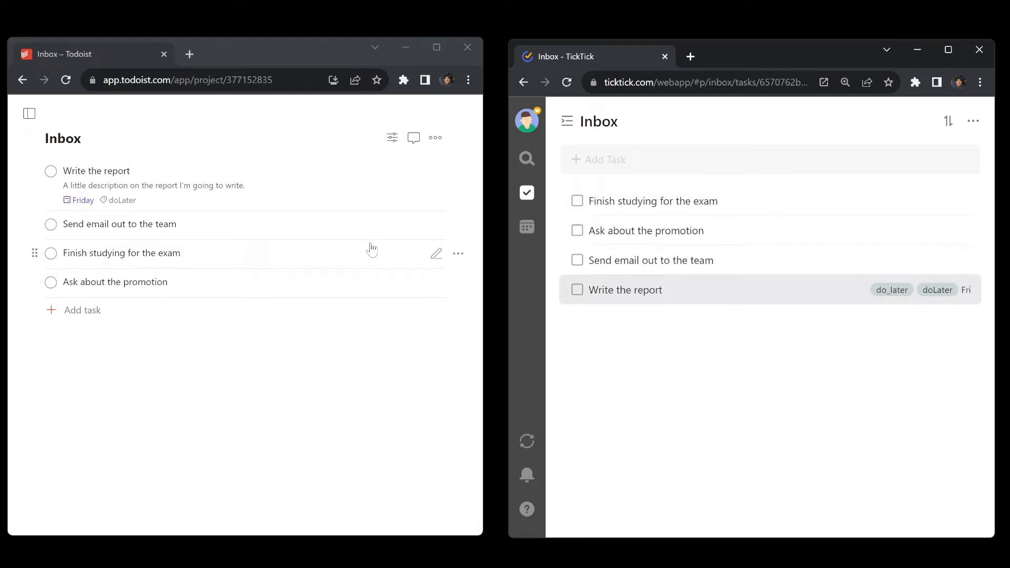
left_click(35, 239)
left_click_drag(34, 239, 34, 171)
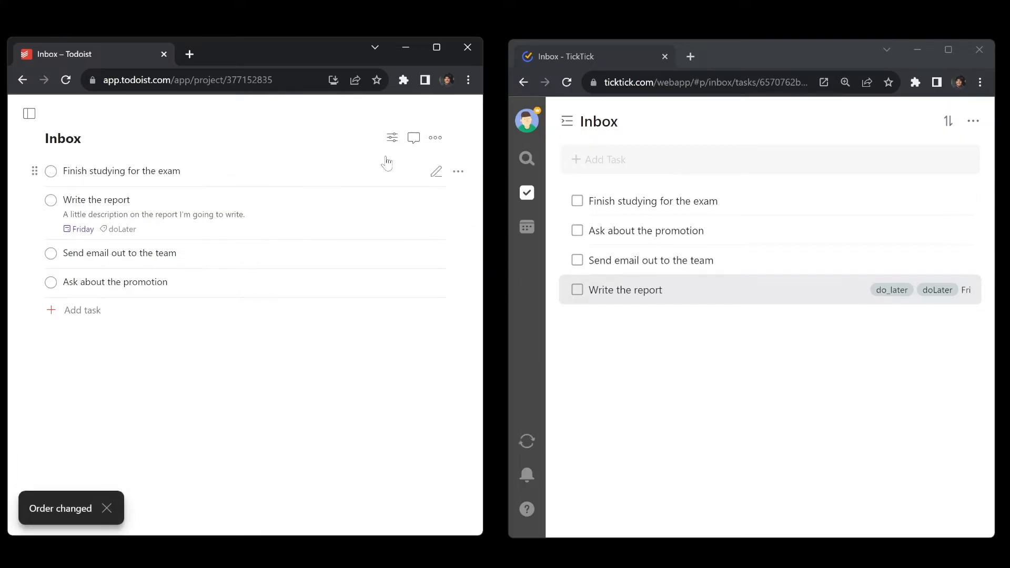
- Compare the available grouping options for the Inbox in Todoist and TickTick
left_click(392, 138)
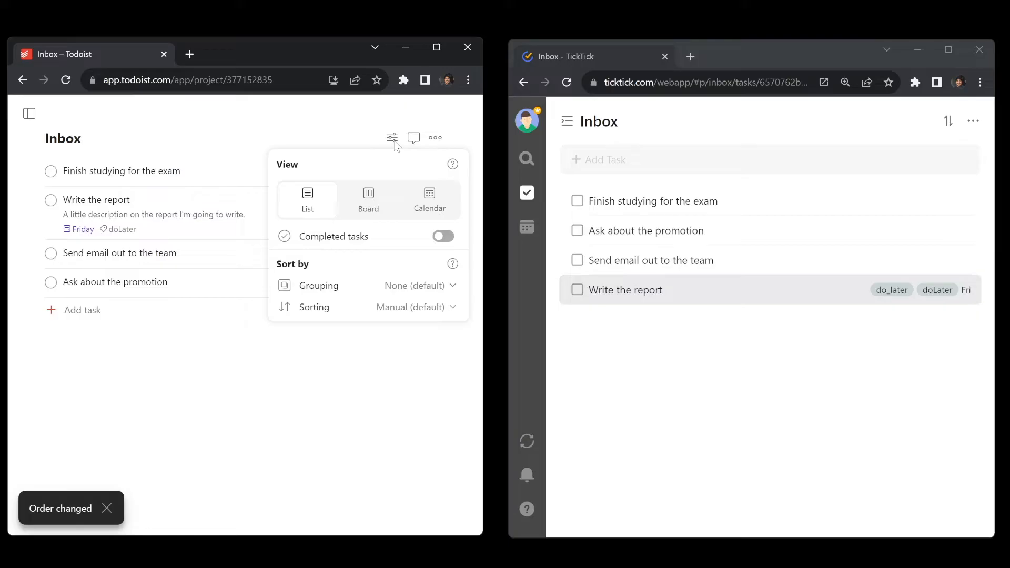
left_click(431, 294)
left_click(948, 121)
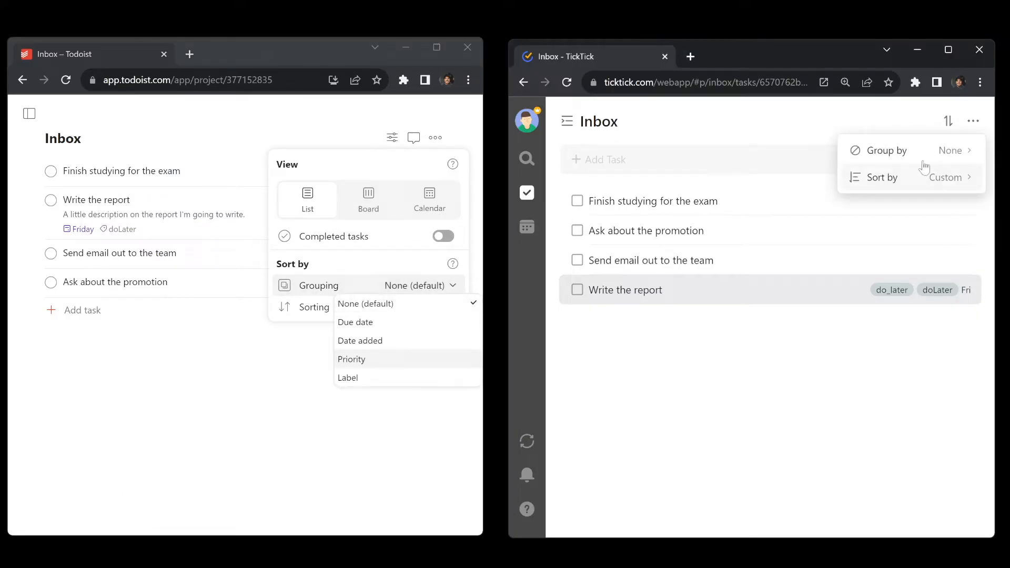
left_click(924, 154)
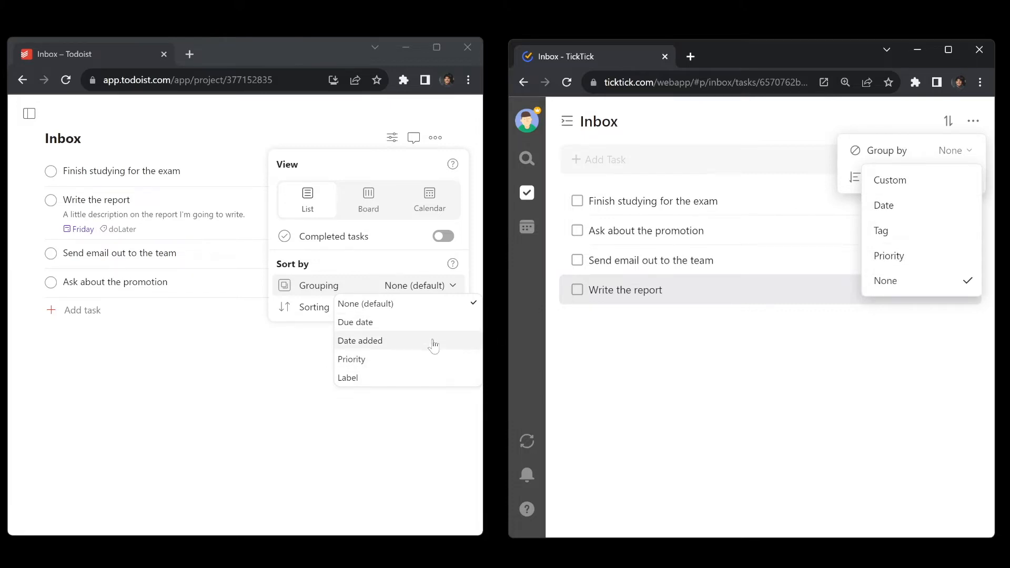
- Compare the available sorting options for the Inbox in Todoist and TickTick, leaving both settings unchanged
left_click(436, 305)
left_click(443, 307)
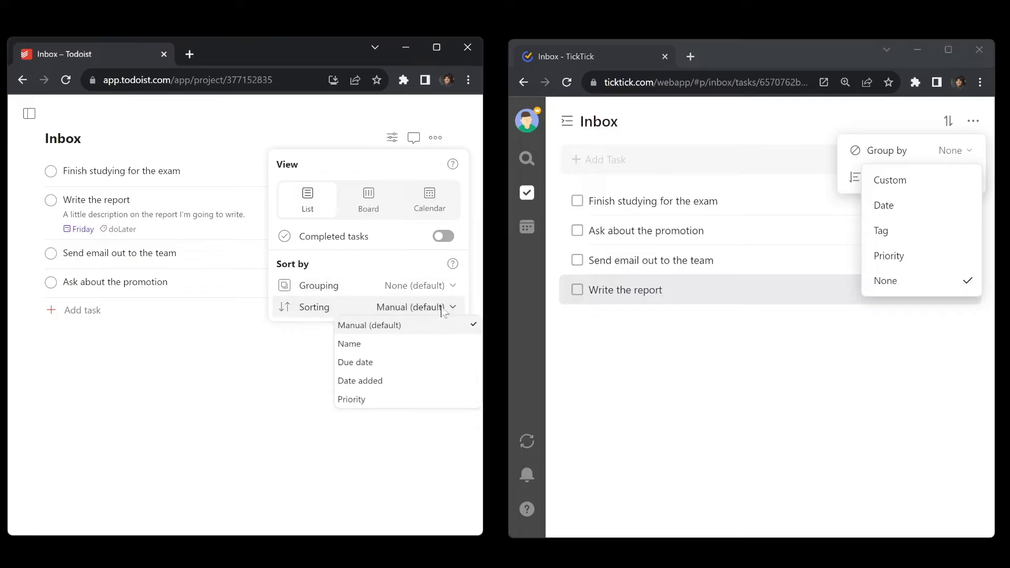
left_click(921, 285)
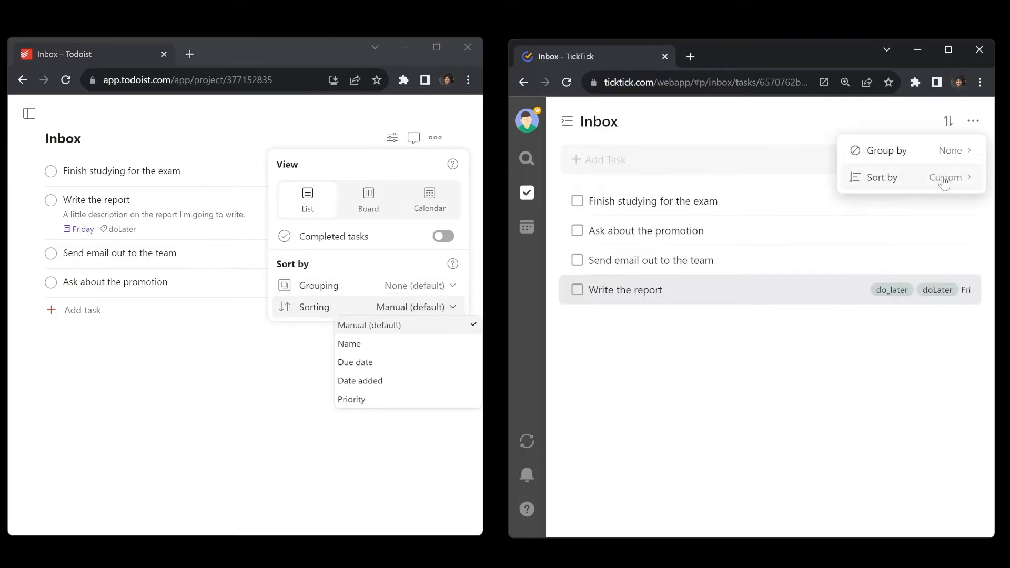
left_click(963, 178)
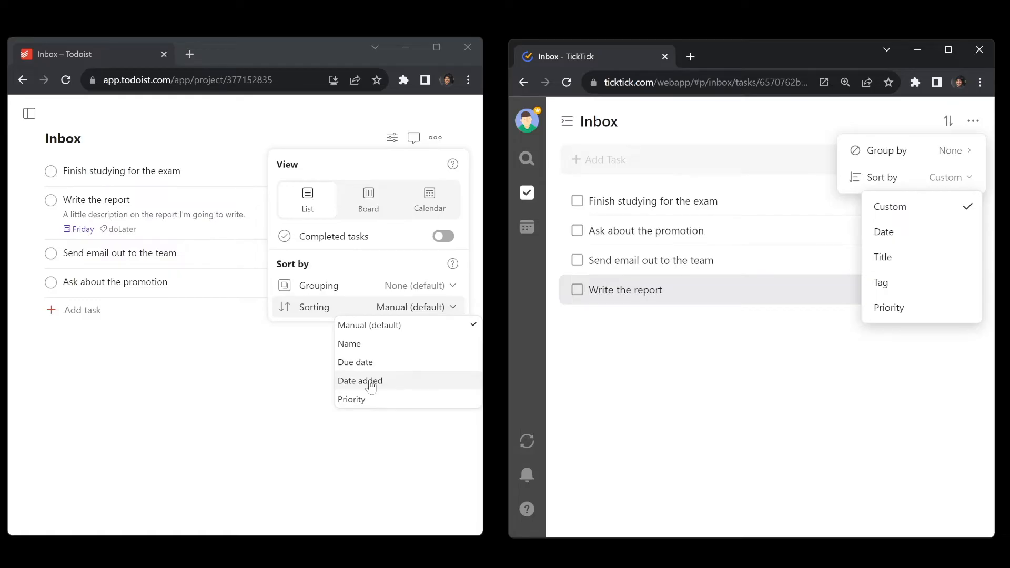
left_click(398, 247)
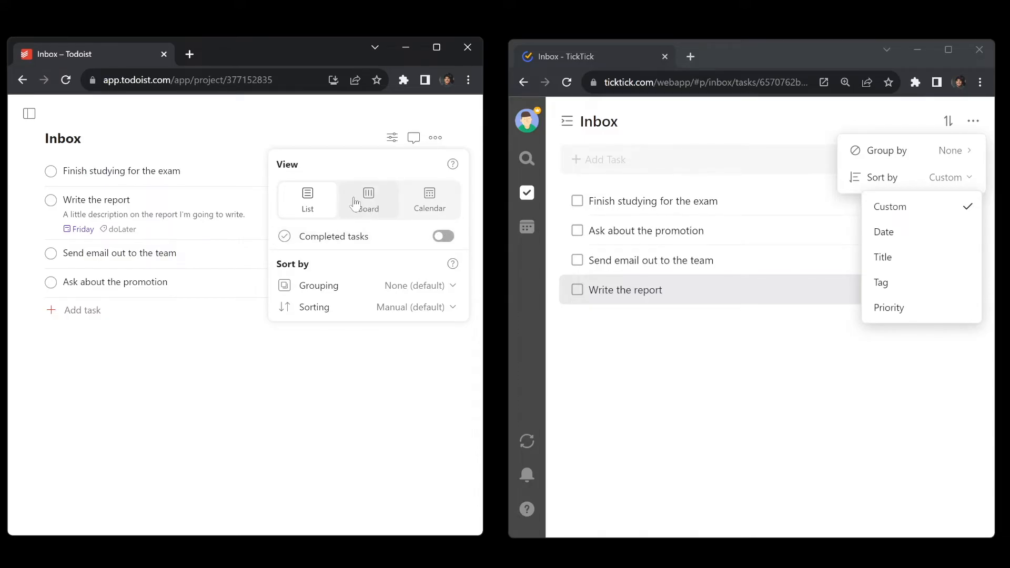
left_click(929, 201)
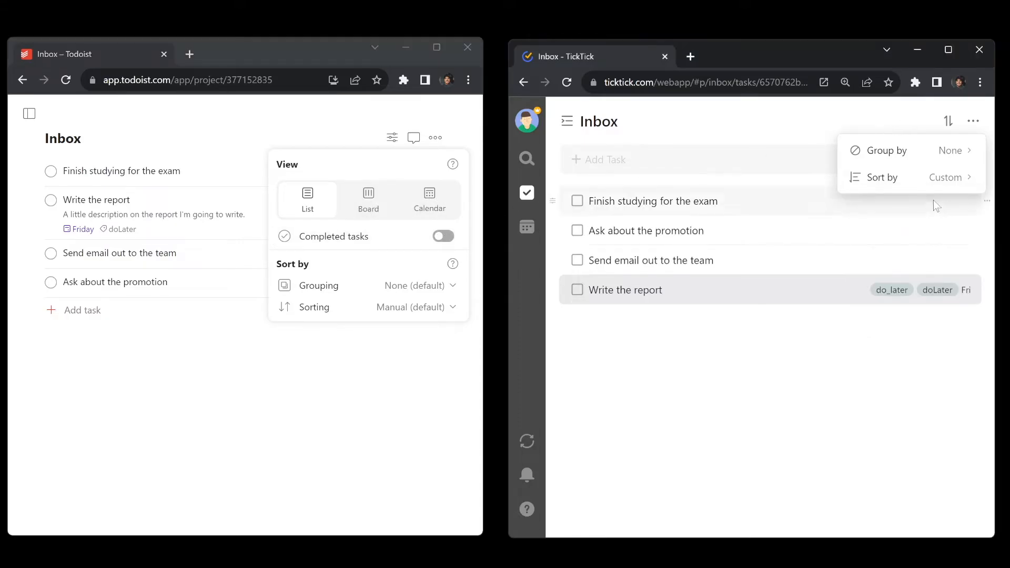
left_click(914, 128)
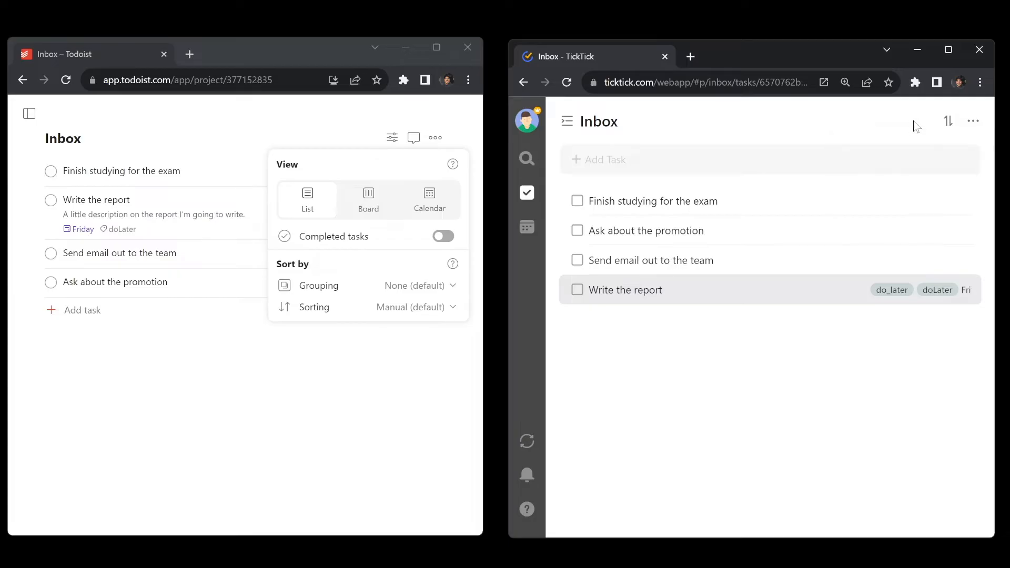
- Examine TickTick's view modes, including Timeline and Calendar, against Todoist's List, Board and Calendar layouts, then close the view options
left_click(974, 127)
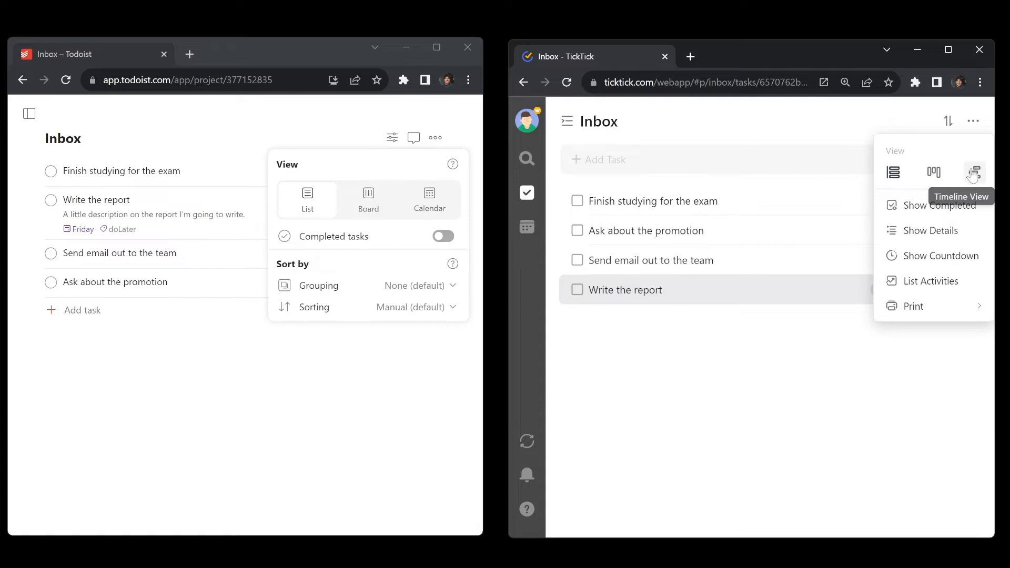
left_click(658, 160)
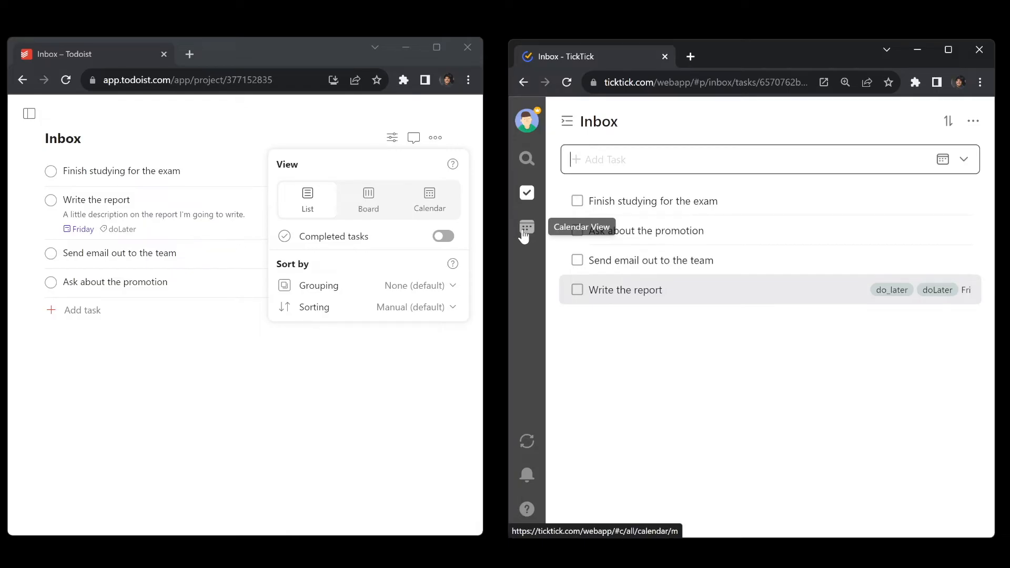
left_click(360, 133)
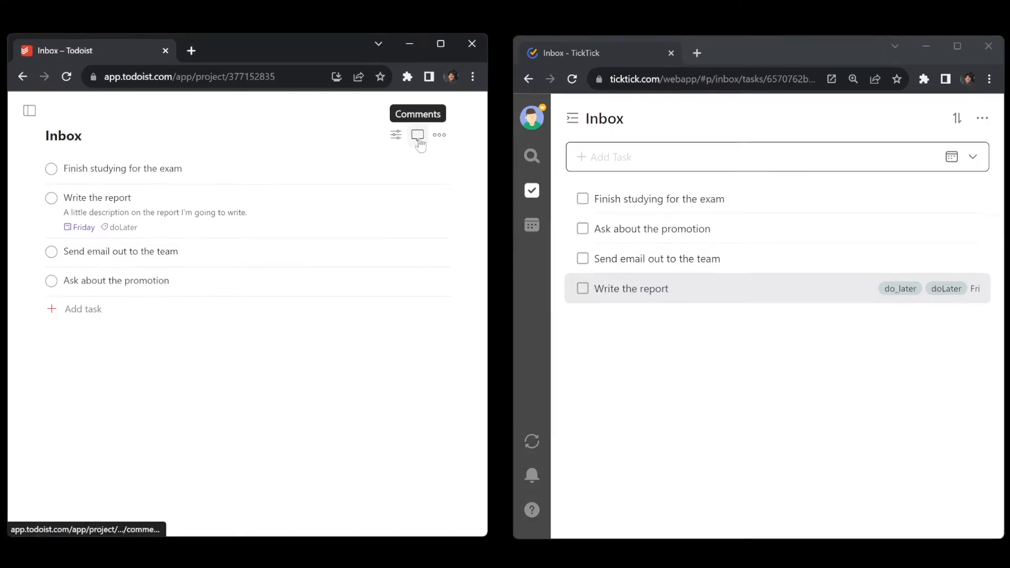
- Draft the project comment "Added a bunch of new tasks to my Inbox today." for the Todoist Inbox
left_click(414, 139)
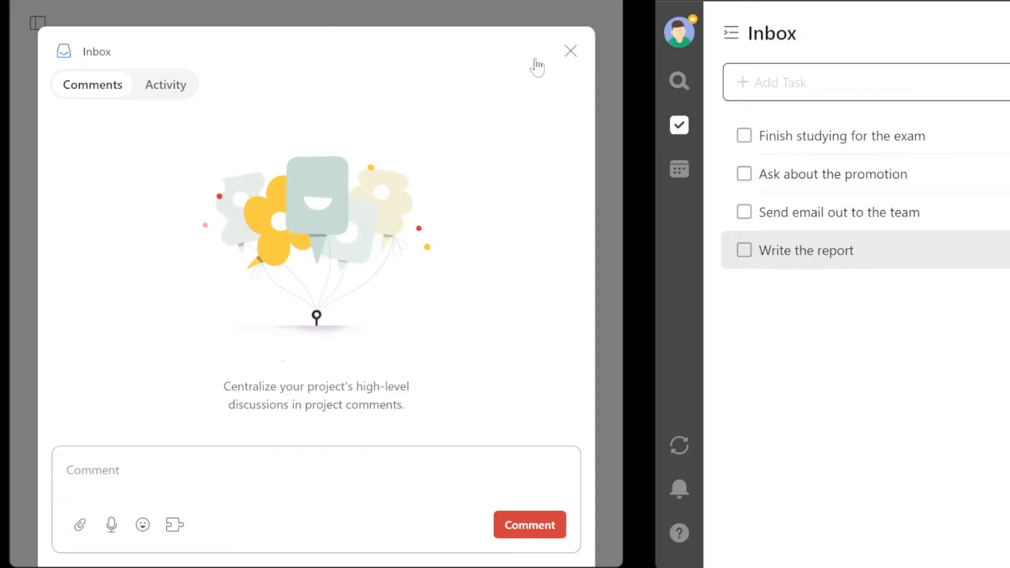
type("Added a bunch of new tasks to my Inb")
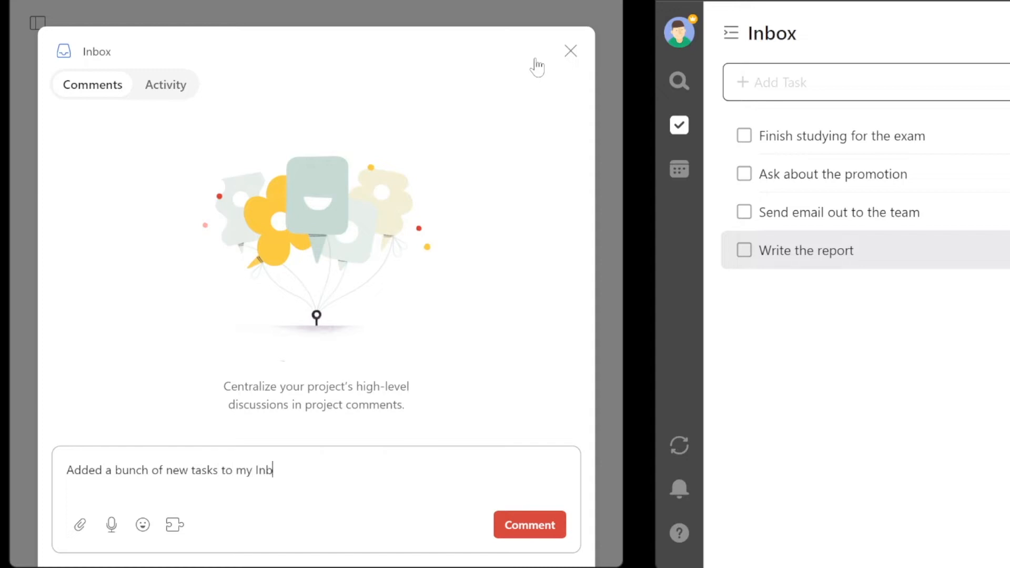
type("ox today.")
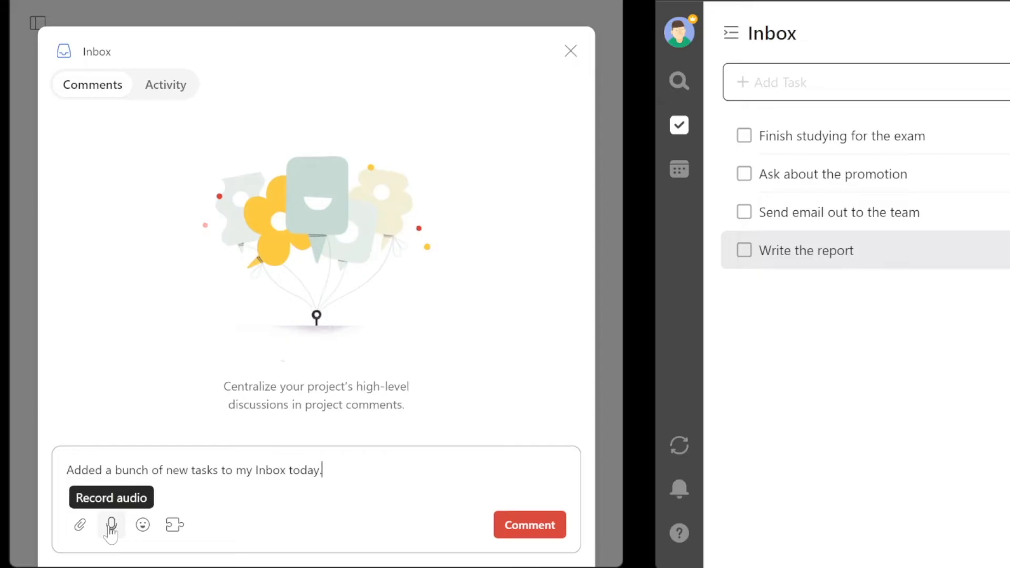
- Append a thumbs-up emoji to the drafted comment, post it to the Todoist Inbox, and close the comments window
left_click(143, 525)
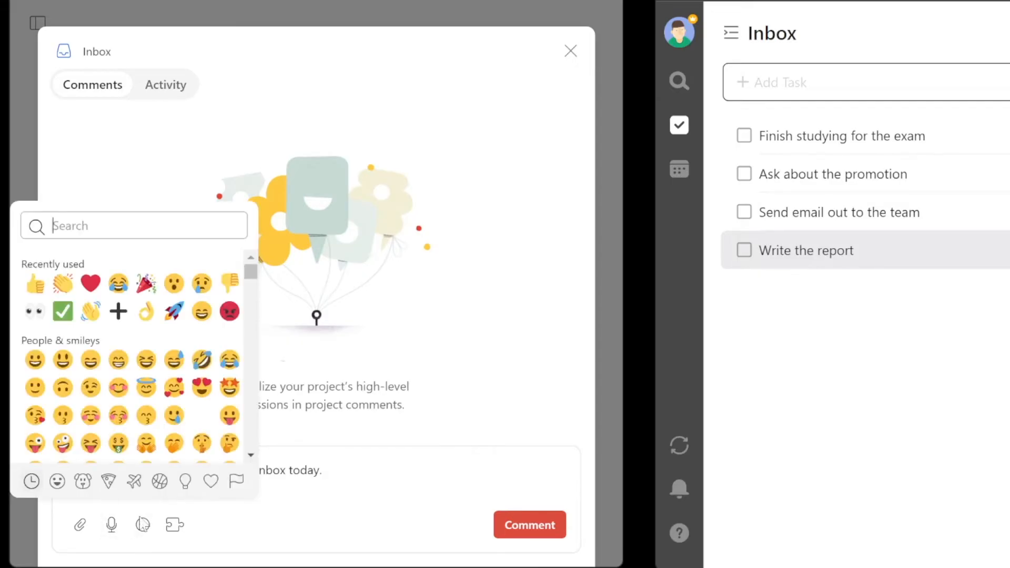
left_click(35, 284)
left_click(176, 524)
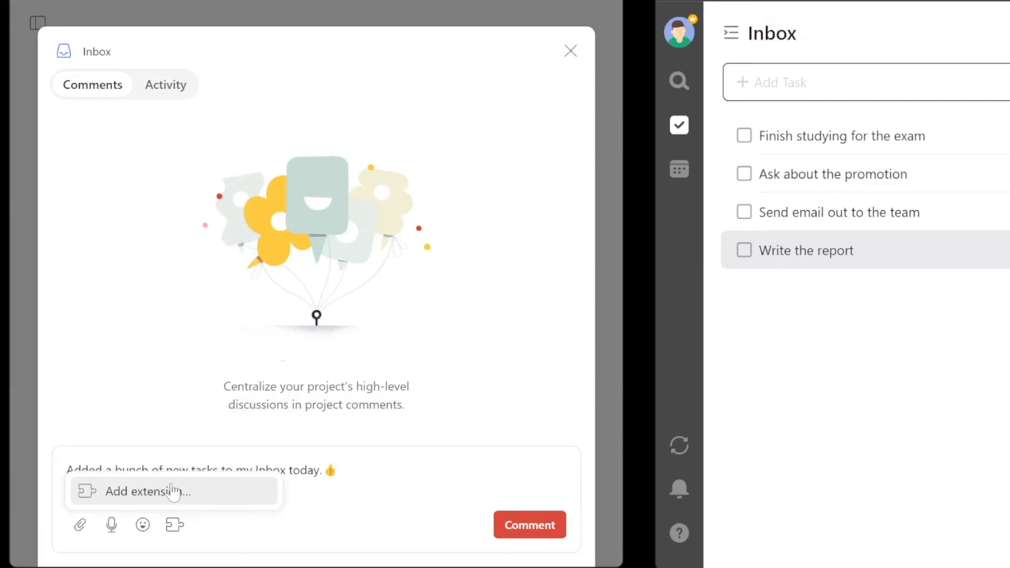
left_click(318, 518)
left_click(505, 528)
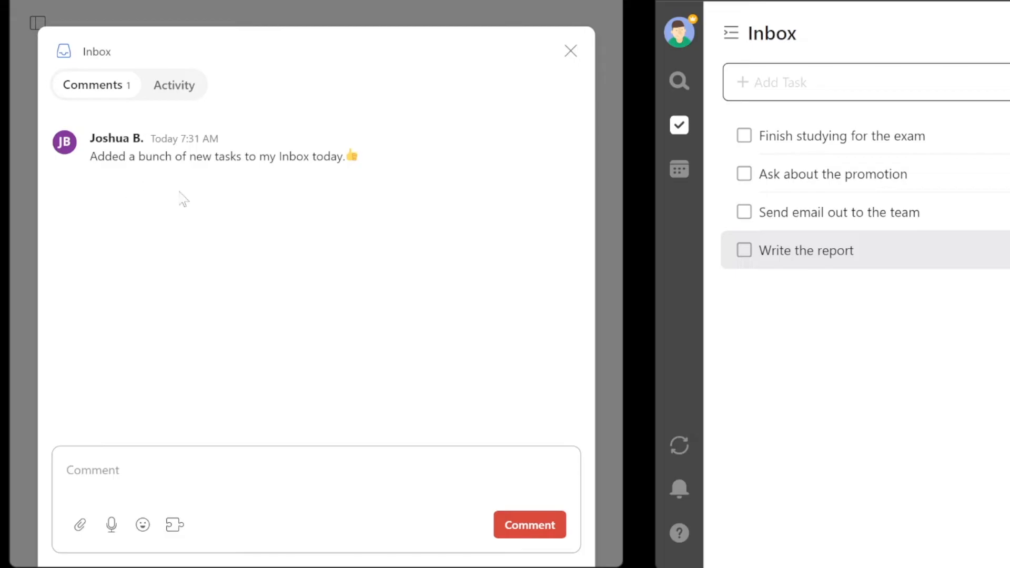
left_click(572, 52)
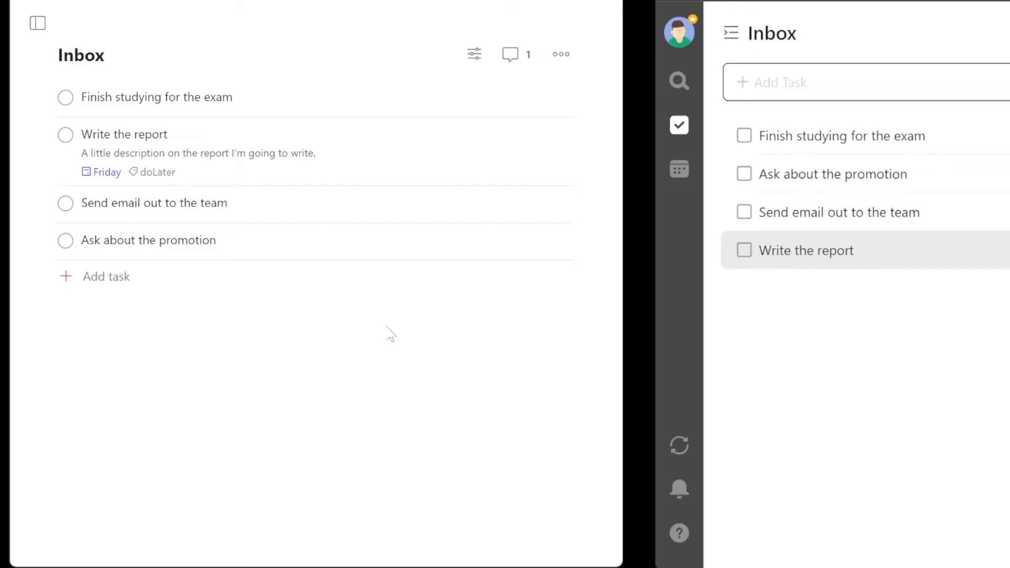
- Add a section named "Things for later" to the Todoist Inbox and move the "Write the report" task into it
left_click(562, 55)
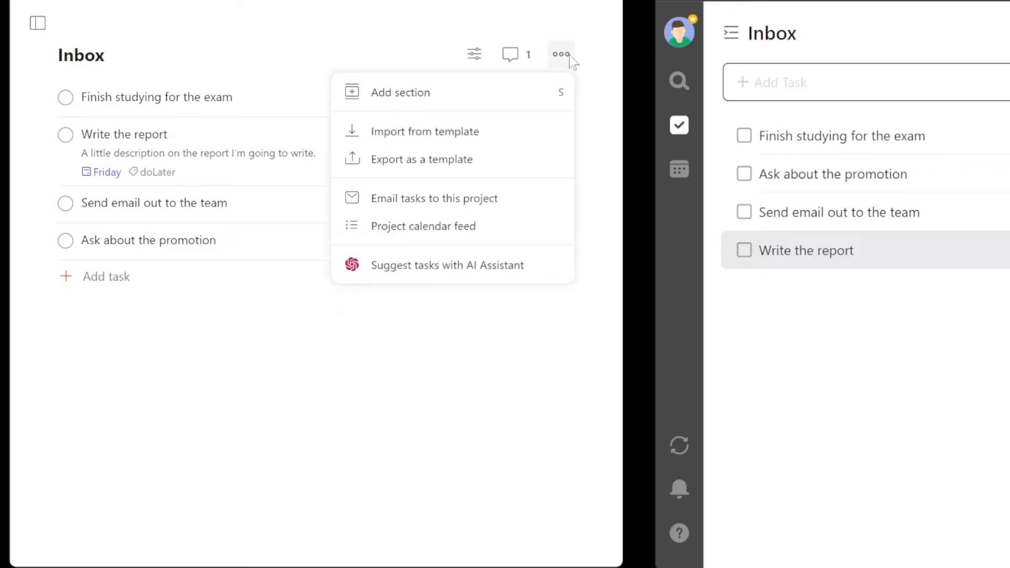
left_click(499, 100)
type("Things for later")
key("Return")
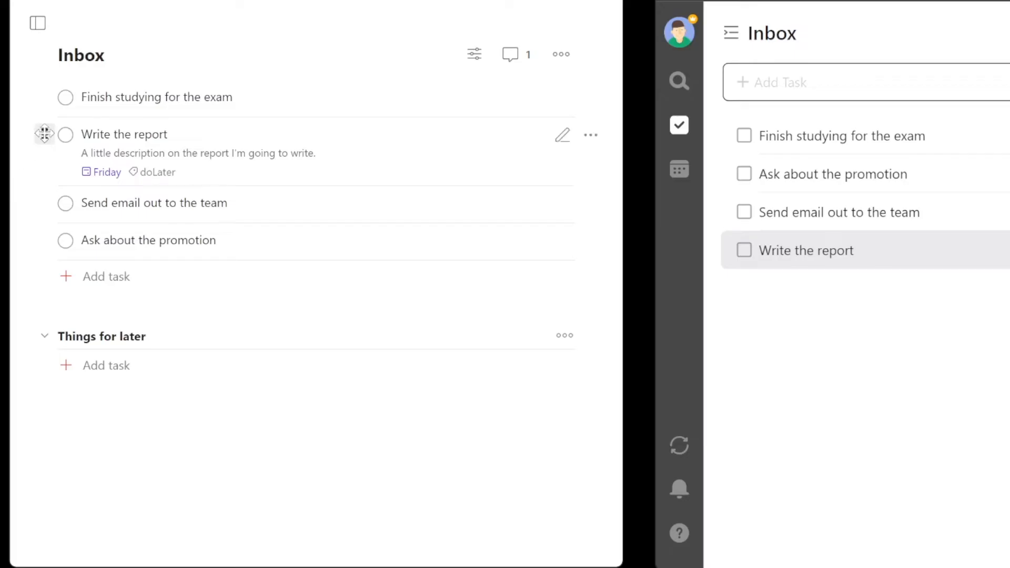
left_click_drag(45, 134, 100, 367)
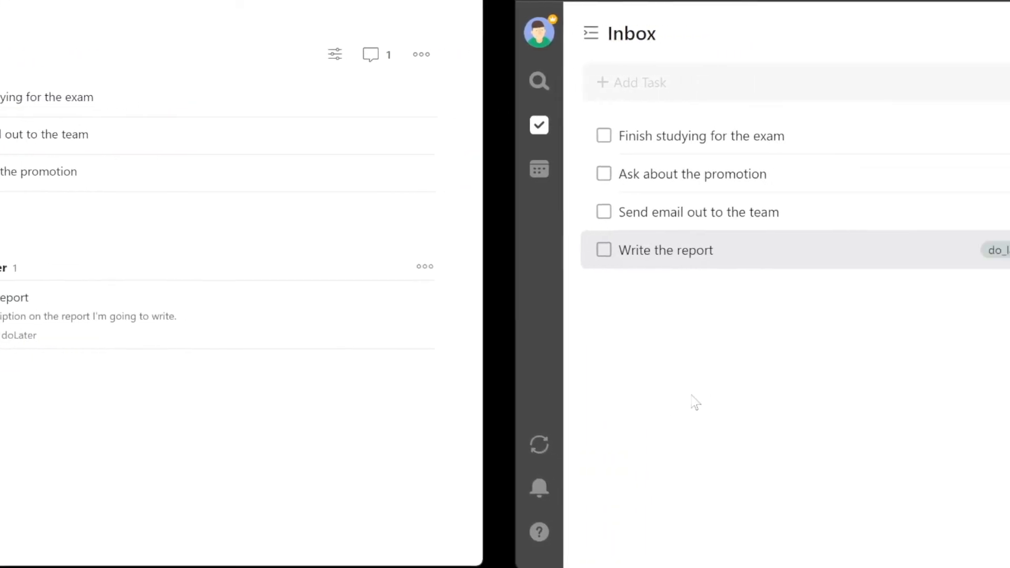
- Check the TickTick Inbox's additional list options, such as Show Details and List Activities
left_click(966, 34)
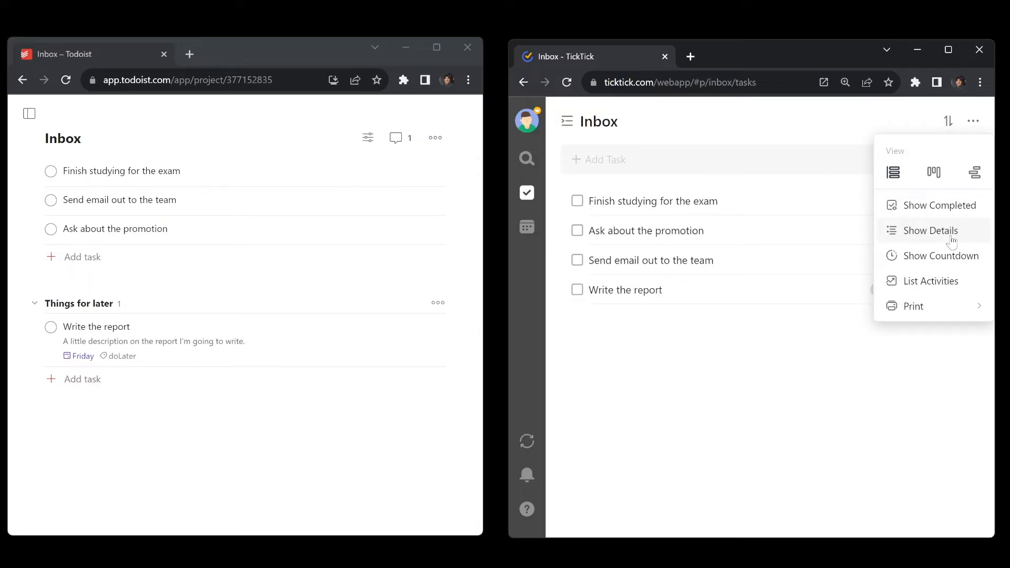
left_click(953, 241)
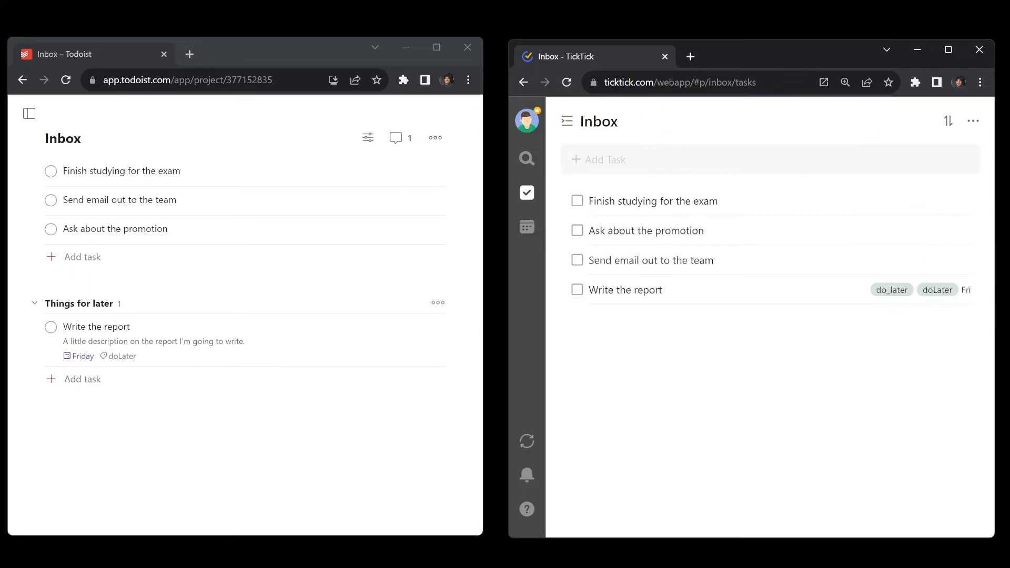
- Expand the sidebars in TickTick and Todoist, and start a new TickTick list named "Personal"
left_click(567, 121)
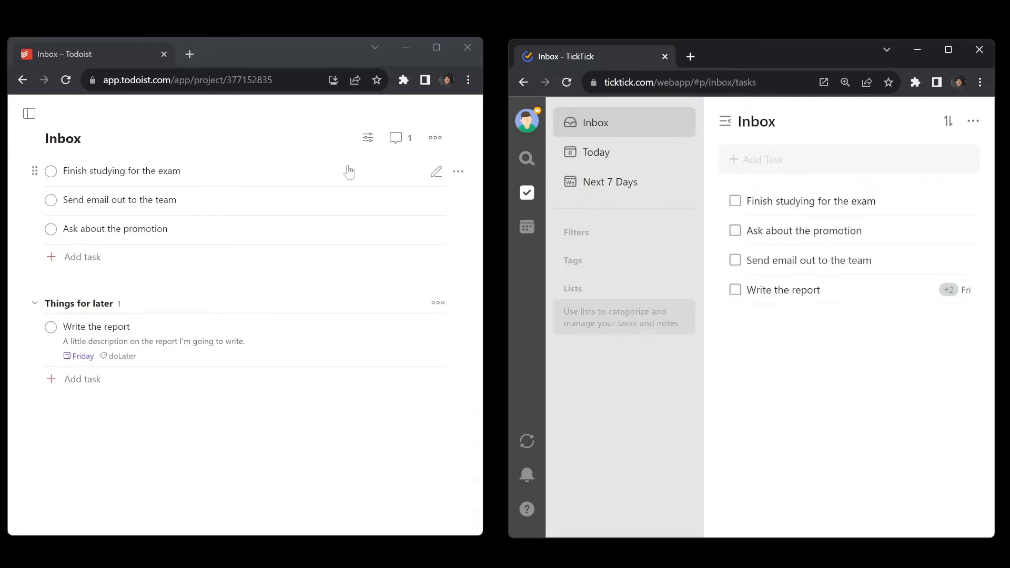
left_click(29, 113)
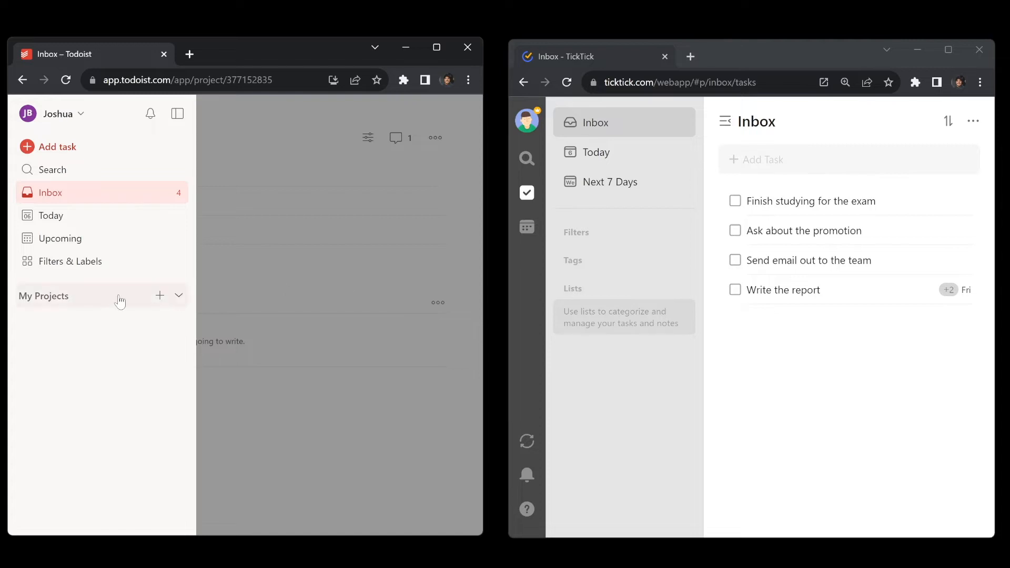
mouse_move(648, 295)
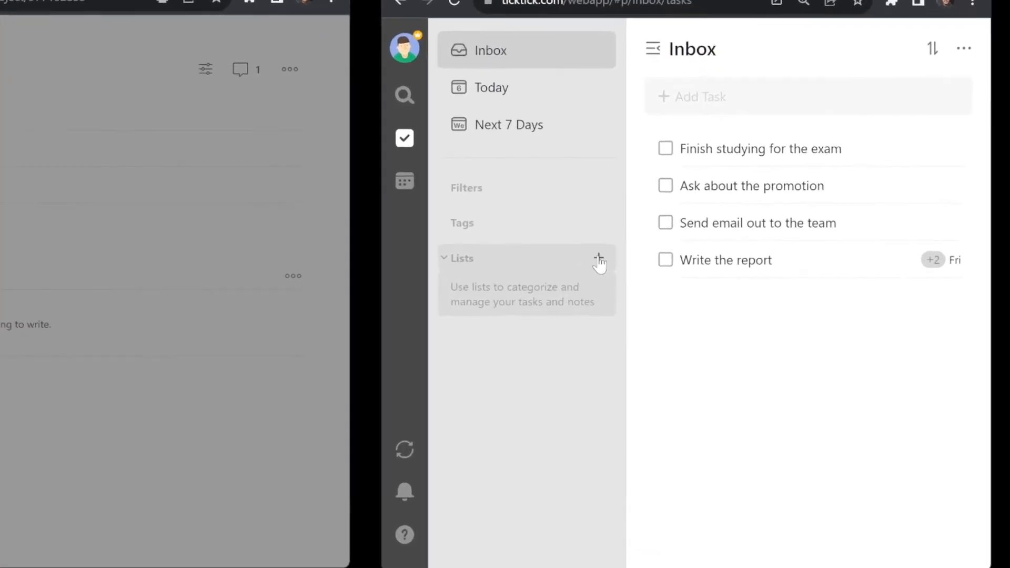
left_click(600, 259)
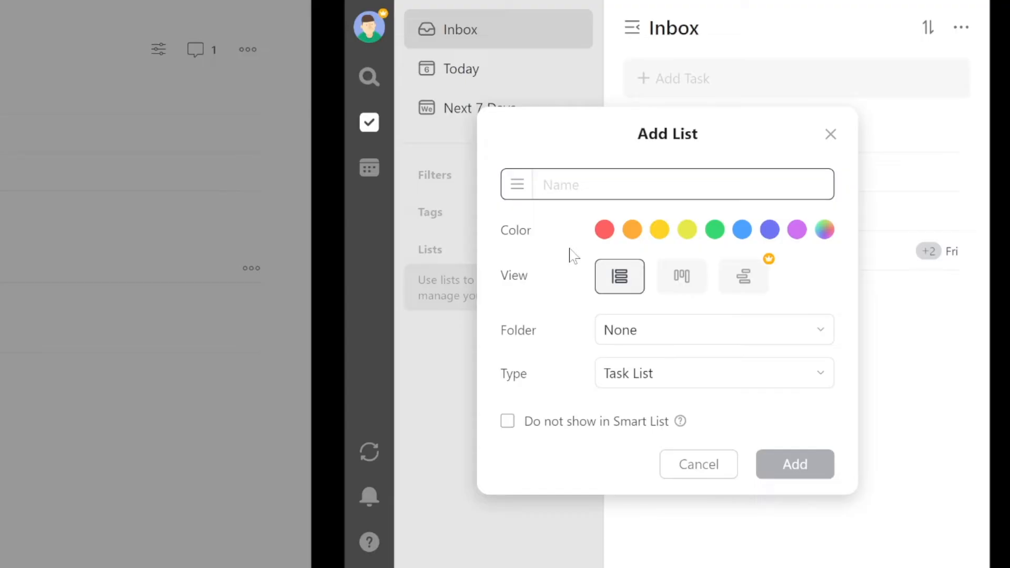
type("Personal")
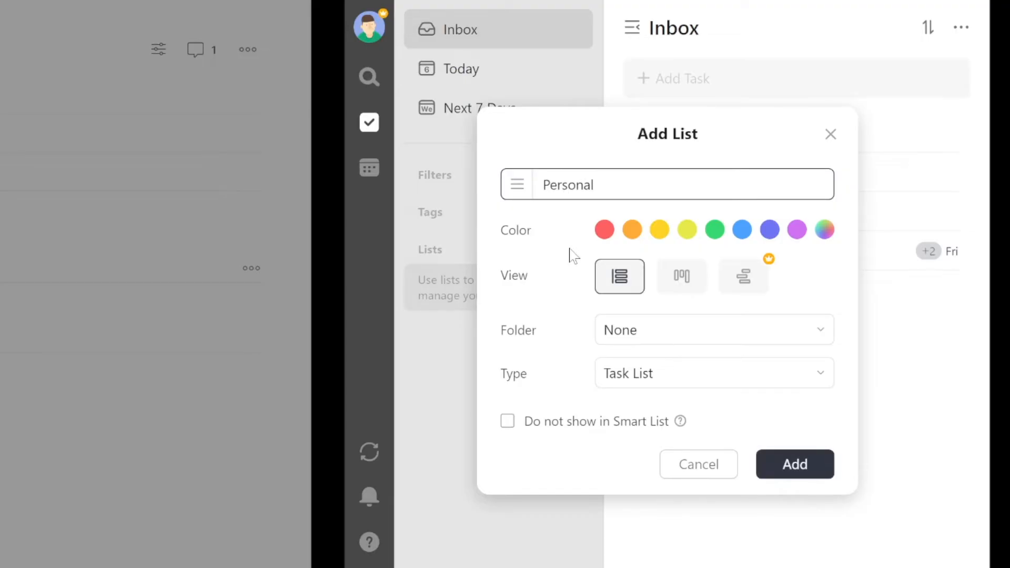
- Give the new TickTick list a yellow victory-hand emoji and the green color
left_click(528, 193)
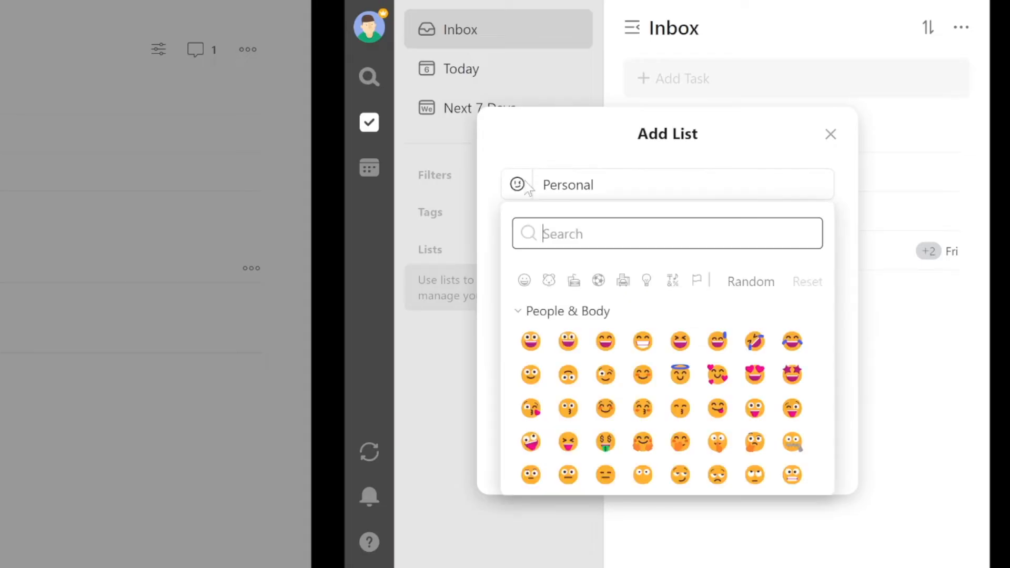
scroll(595, 331, "down", 5)
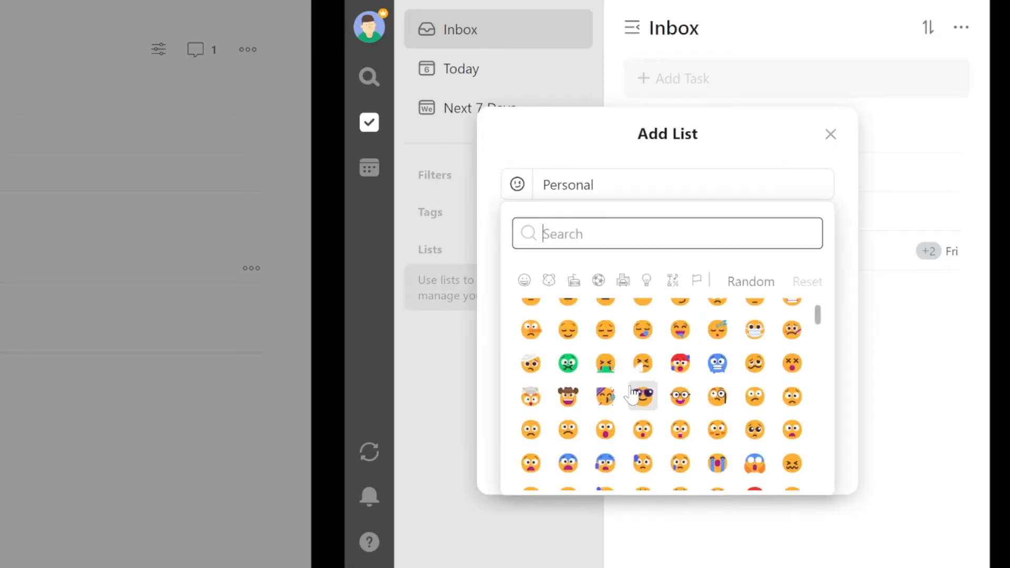
scroll(600, 395, "down", 5)
left_click(531, 352)
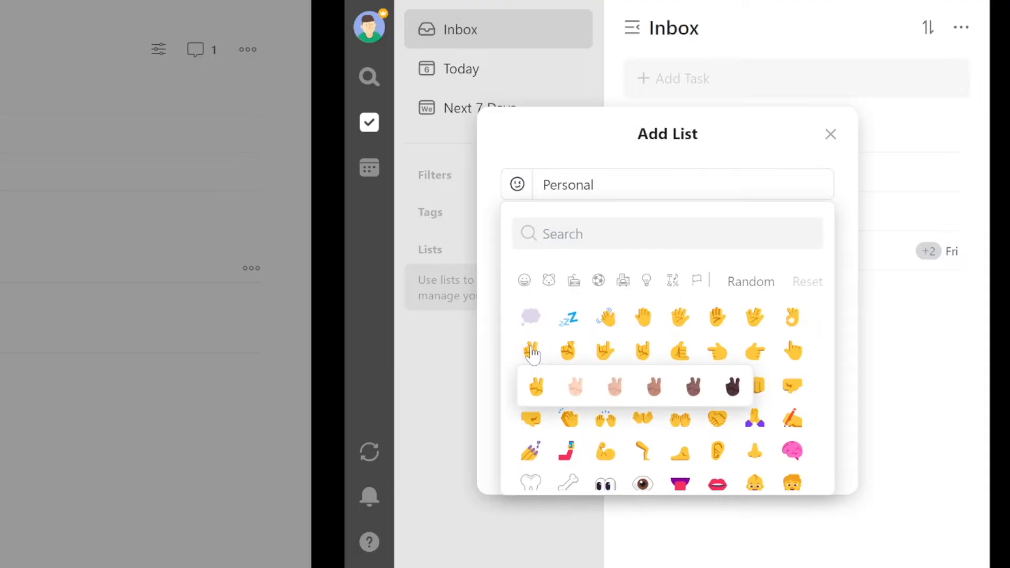
left_click(537, 386)
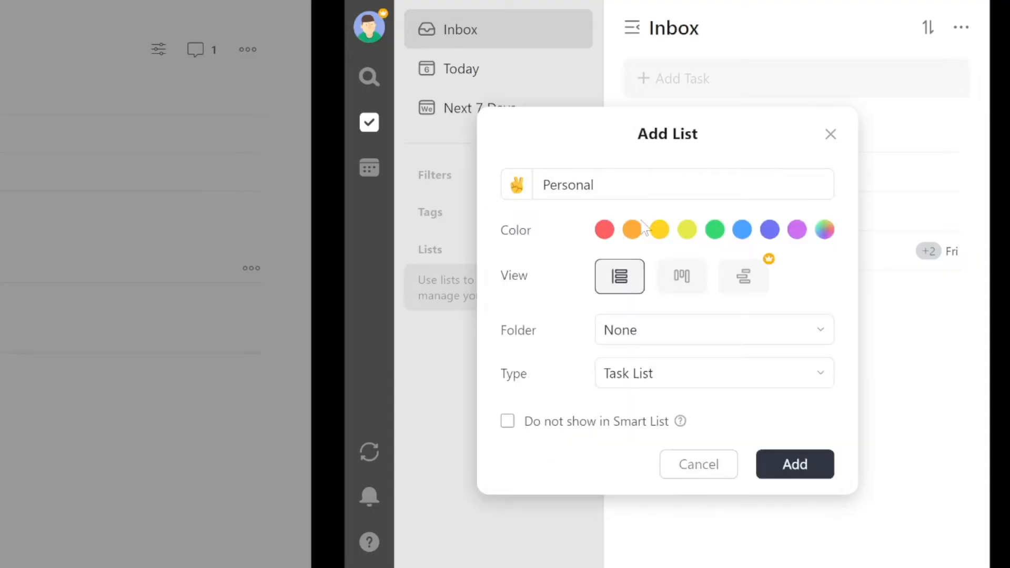
left_click(714, 231)
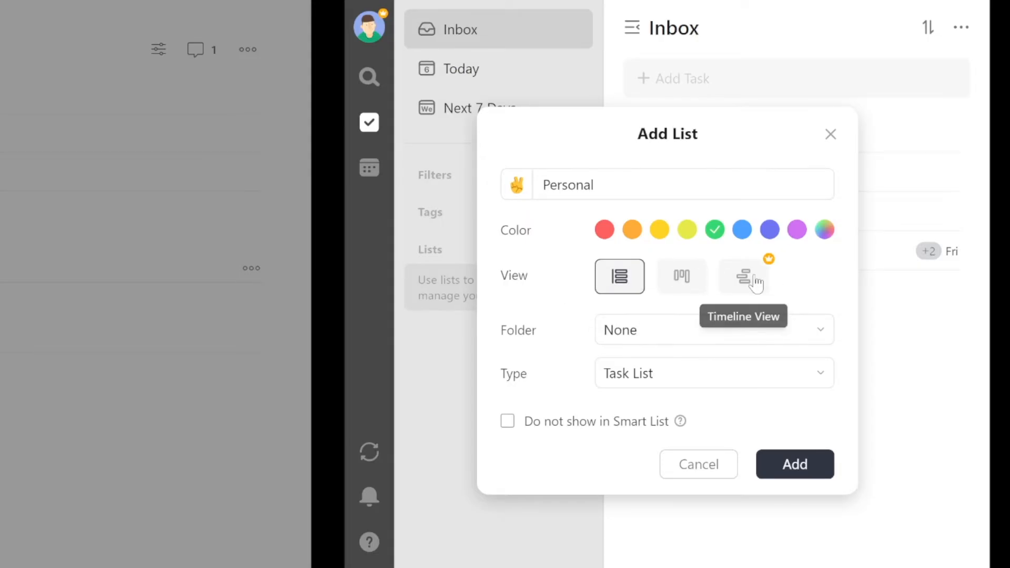
- Review the folder and type choices, then add the list with no folder and the Task List type
left_click(822, 332)
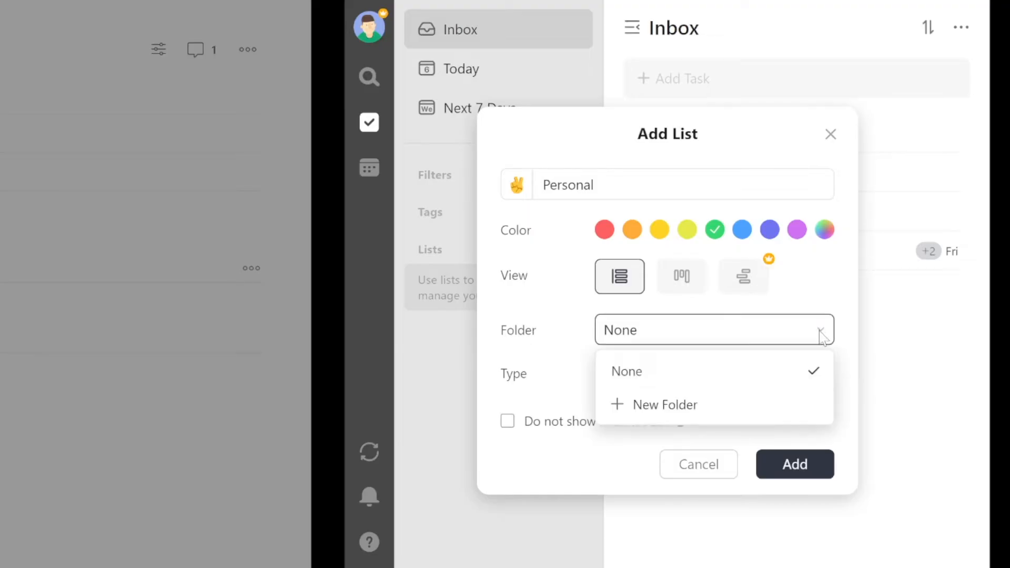
left_click(817, 327)
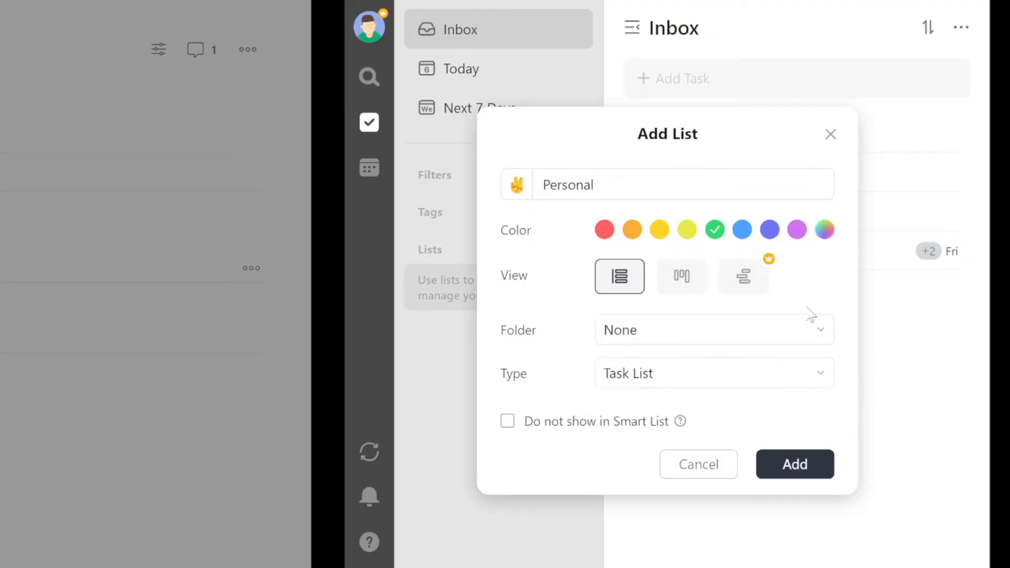
left_click(823, 373)
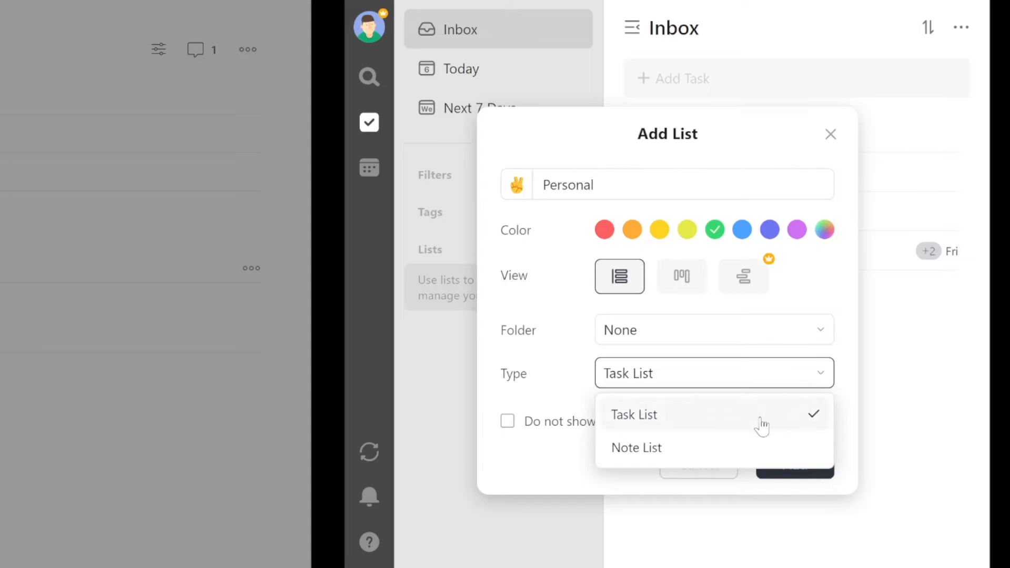
left_click(575, 453)
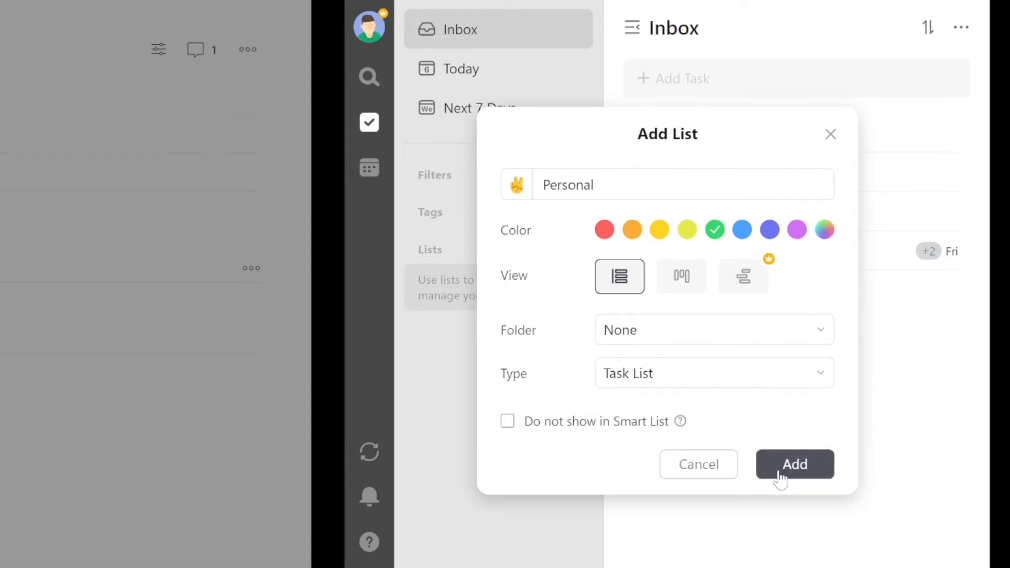
left_click(781, 468)
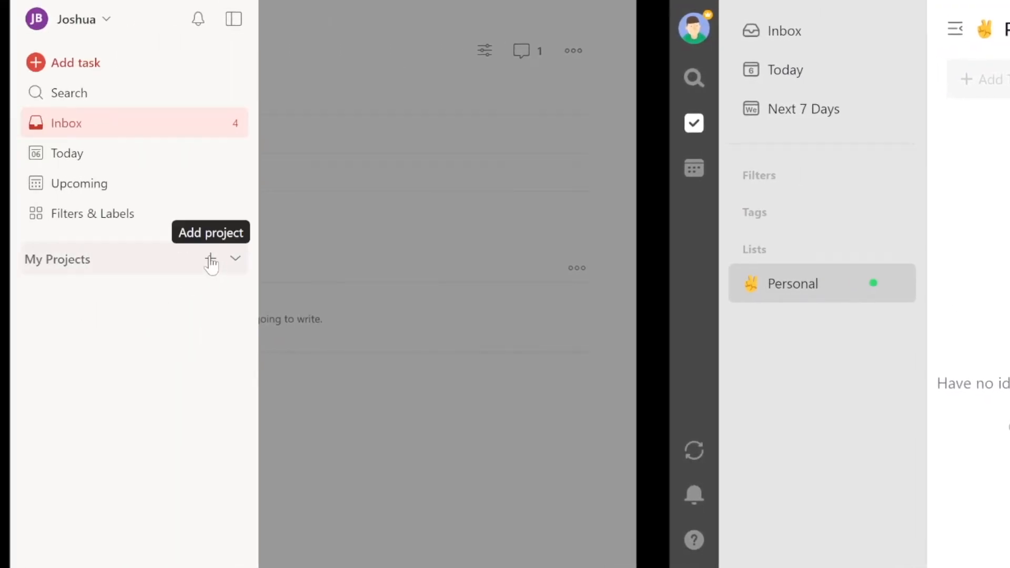
- Start a new Todoist project and name it with an OK-hand emoji followed by "Personal"
left_click(211, 260)
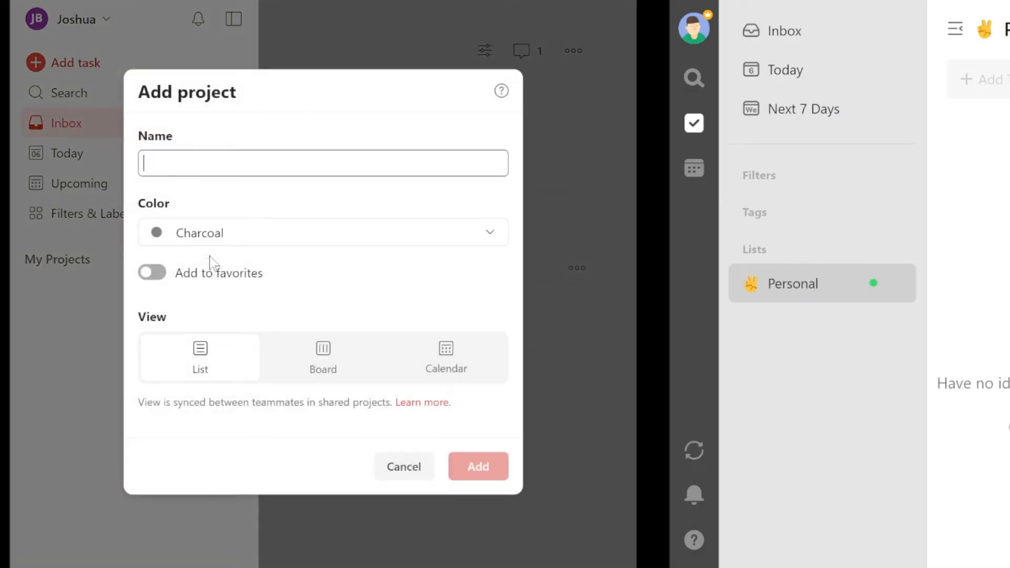
right_click(154, 159)
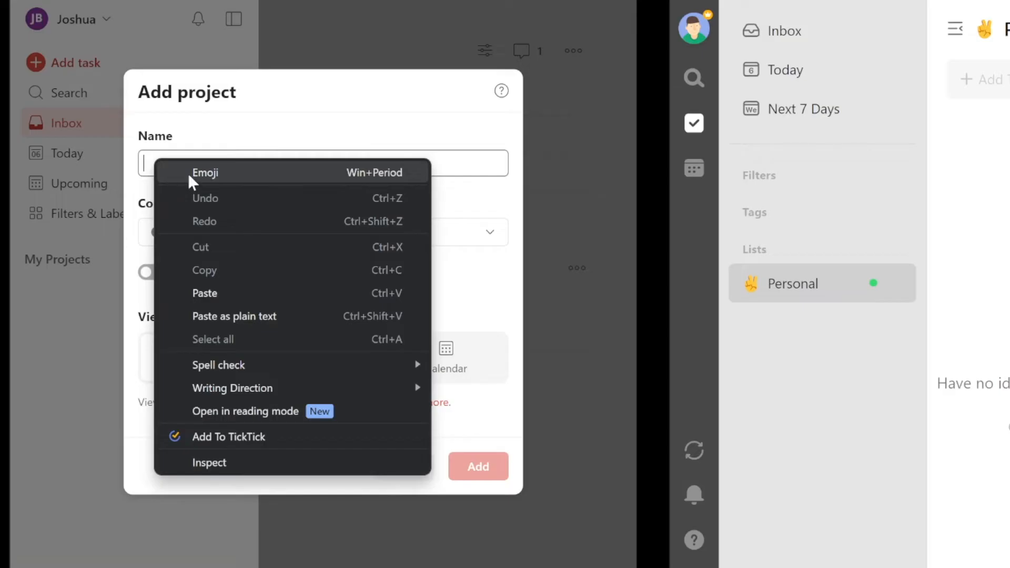
left_click(190, 174)
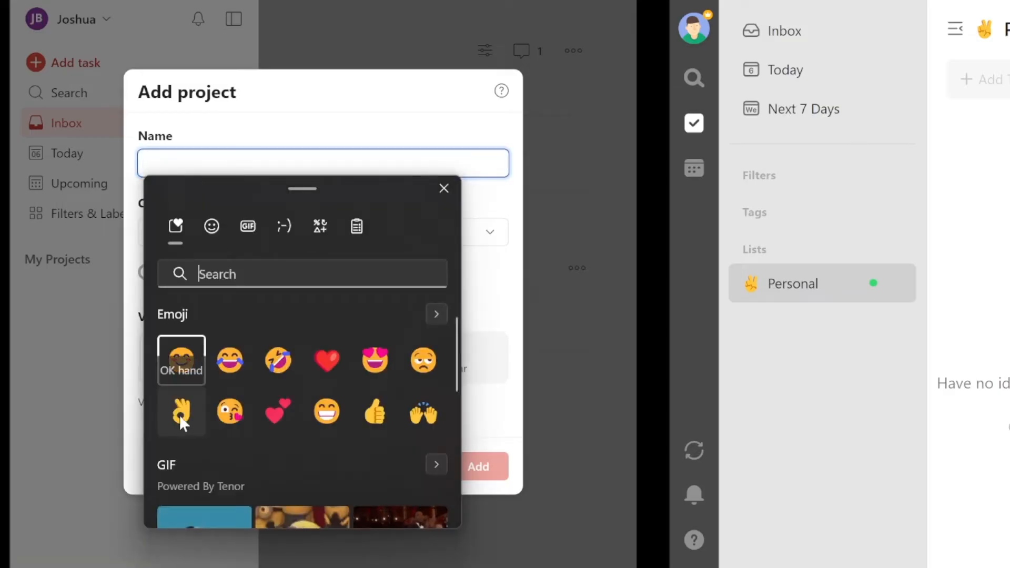
left_click(181, 413)
left_click(443, 189)
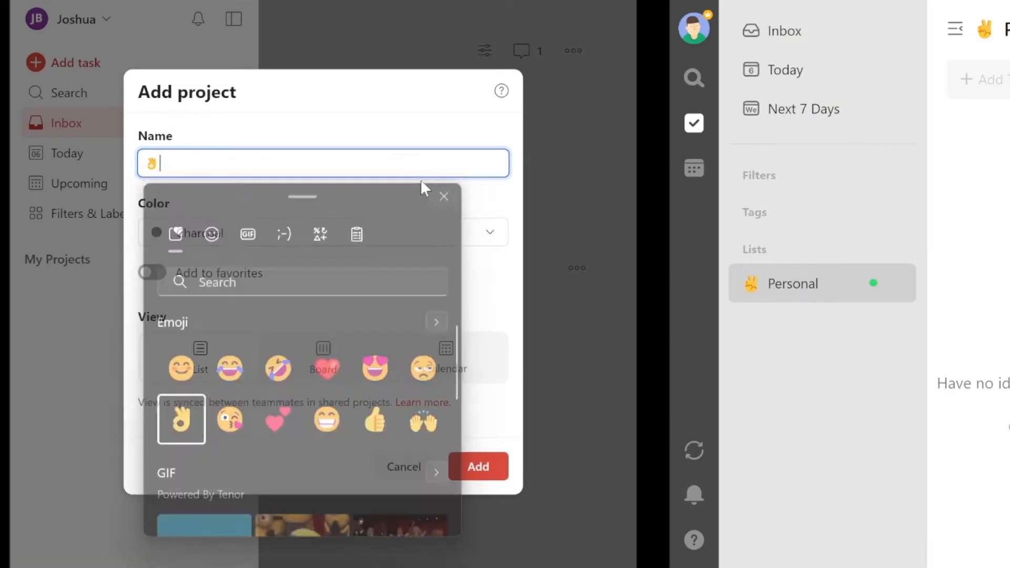
type("Personal")
- Set the new project's color to Lime Green and add the project in List view
left_click(490, 235)
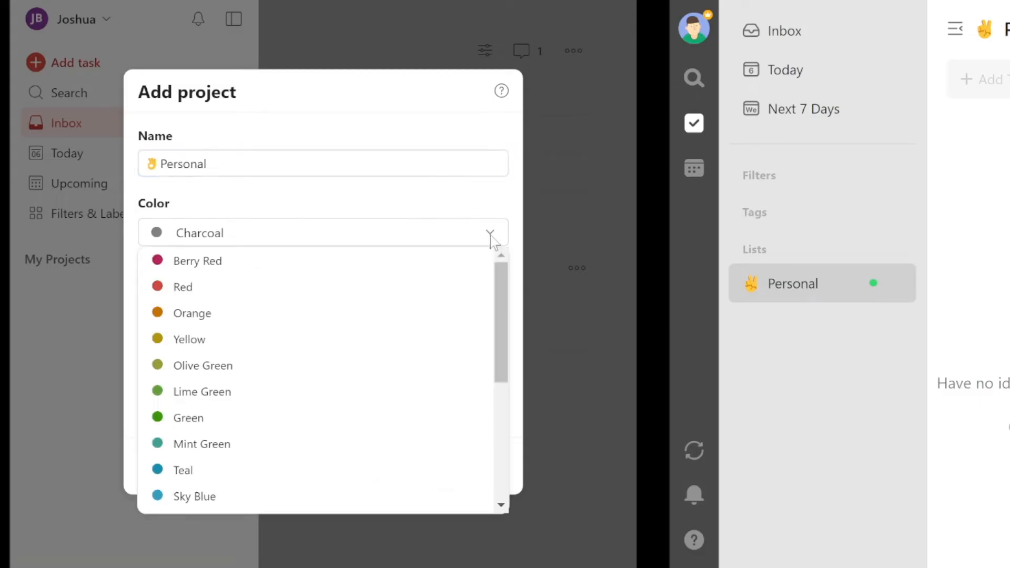
left_click(490, 238)
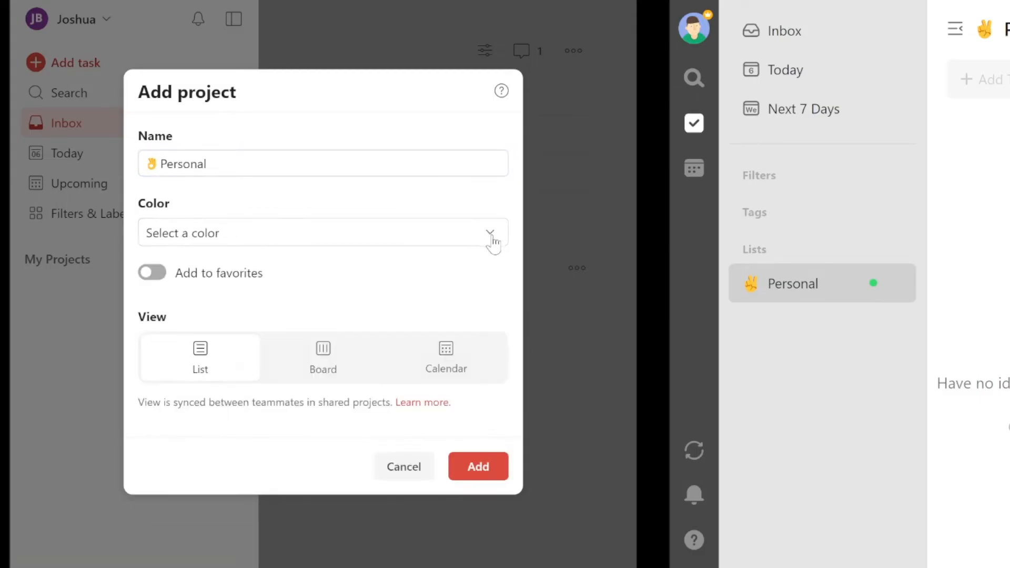
left_click(490, 237)
left_click(297, 398)
left_click(479, 468)
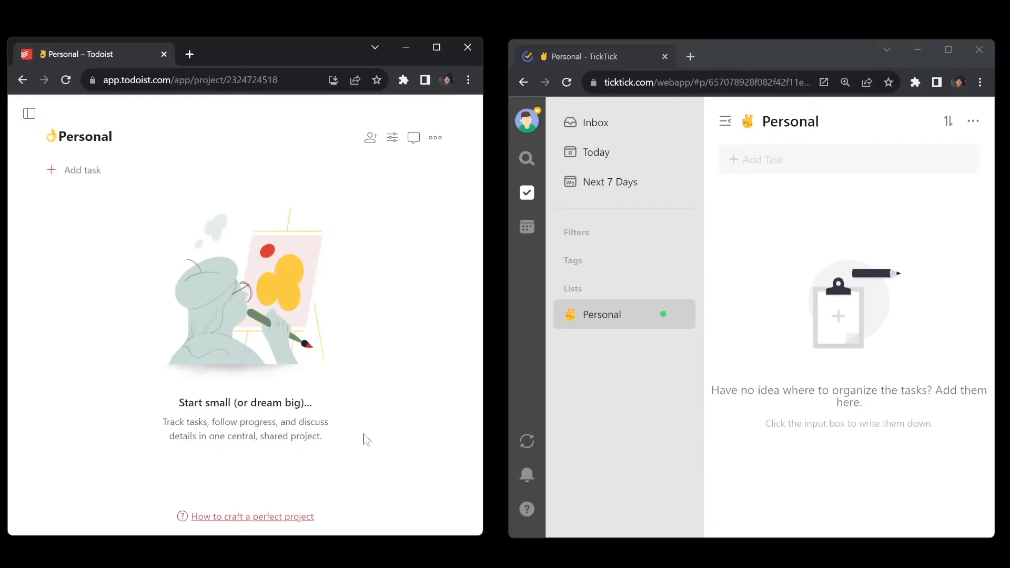
- Collapse the TickTick sidebar and batch-add the five copied personal tasks to the Personal list by pasting them
left_click(726, 121)
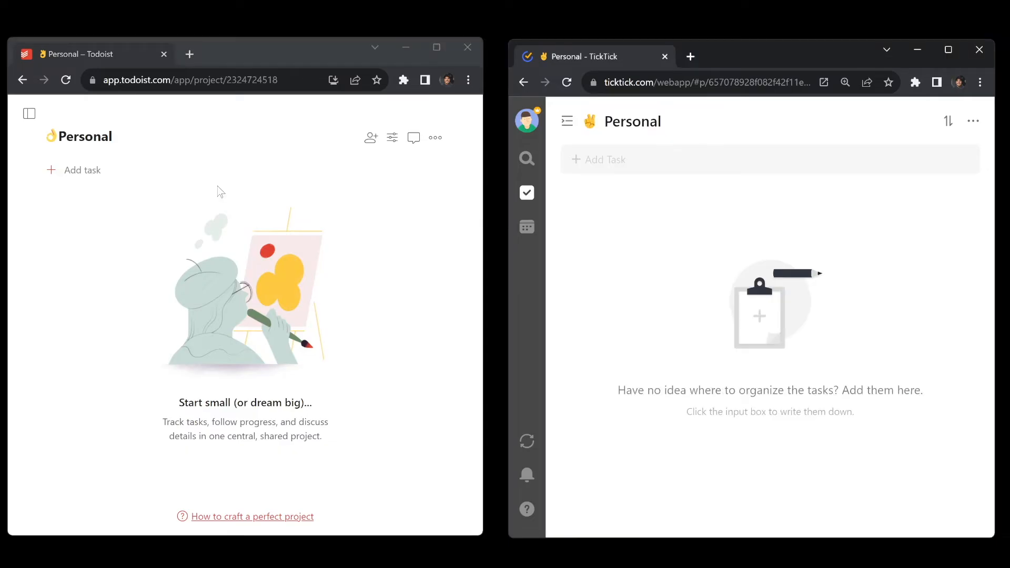
key("n")
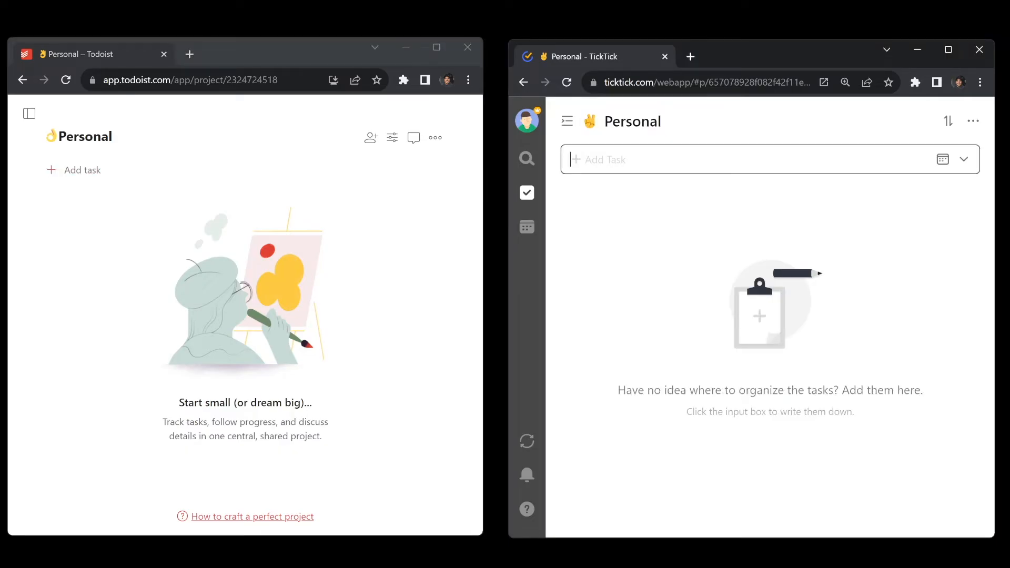
key("ctrl+v")
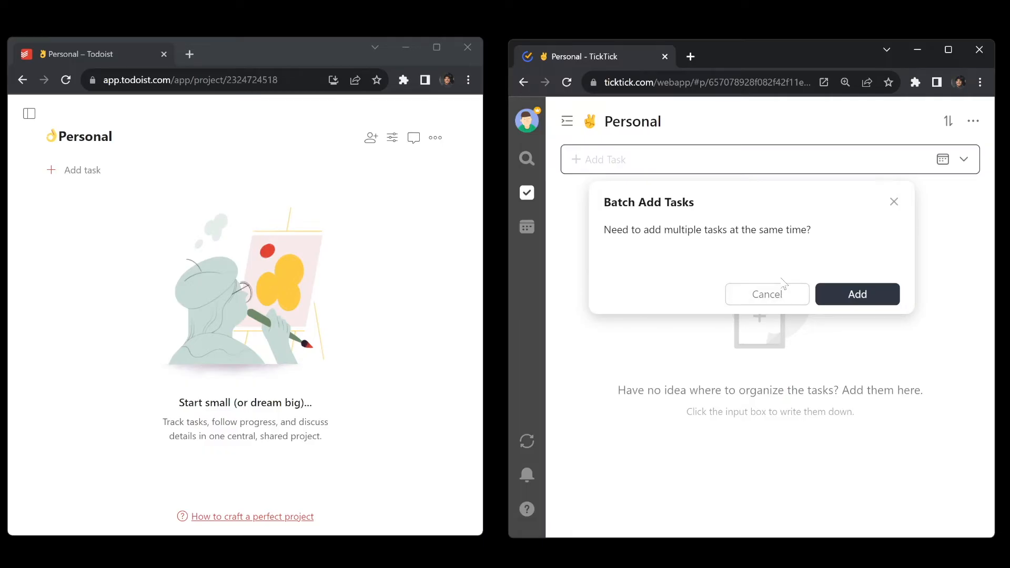
left_click(857, 298)
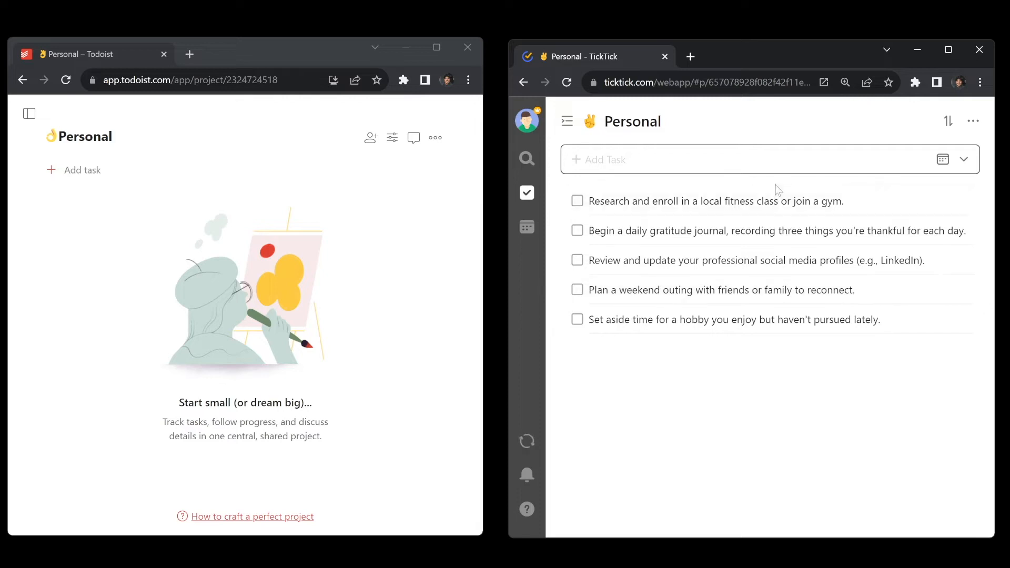
- Paste the copied lines into Todoist's Personal project as five separate tasks
left_click(105, 176)
key("ctrl+v")
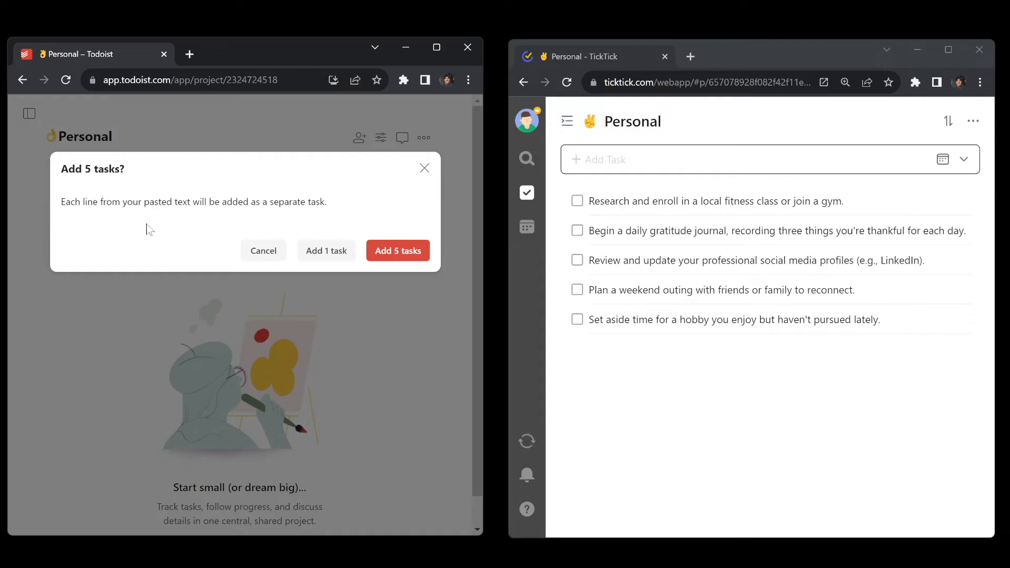
left_click(404, 255)
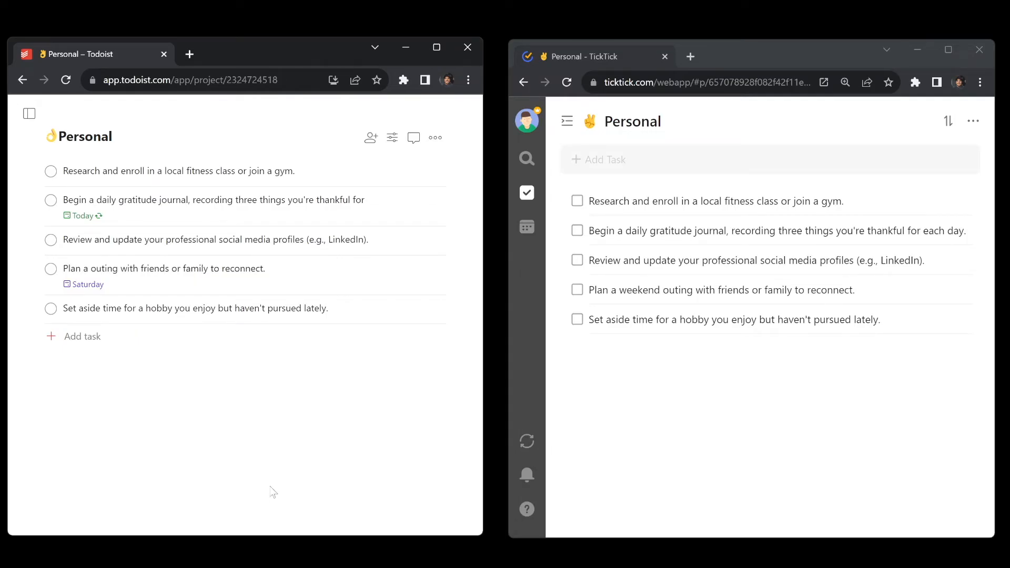
- Switch the Todoist Personal project to Calendar view
left_click(392, 138)
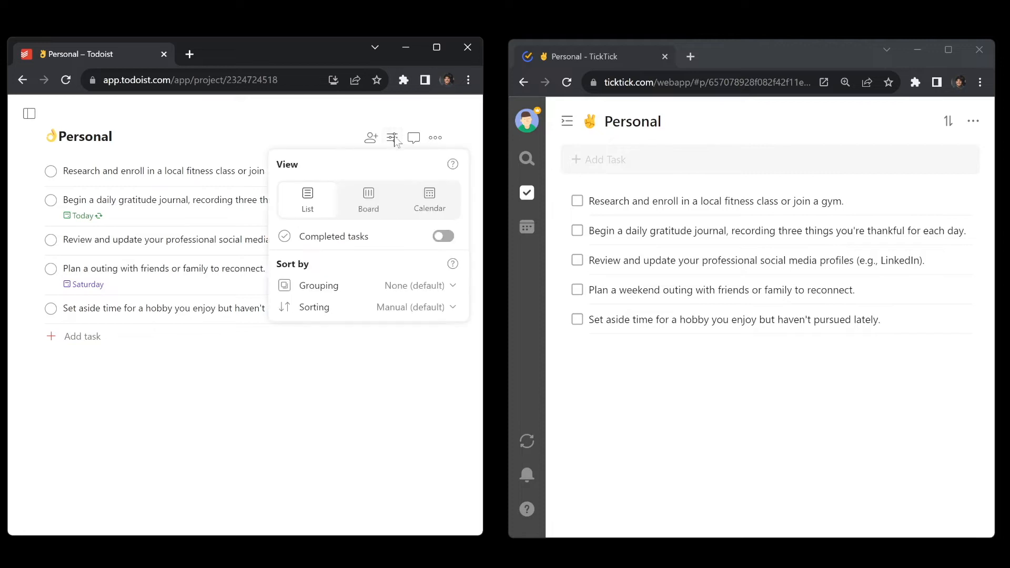
left_click(431, 209)
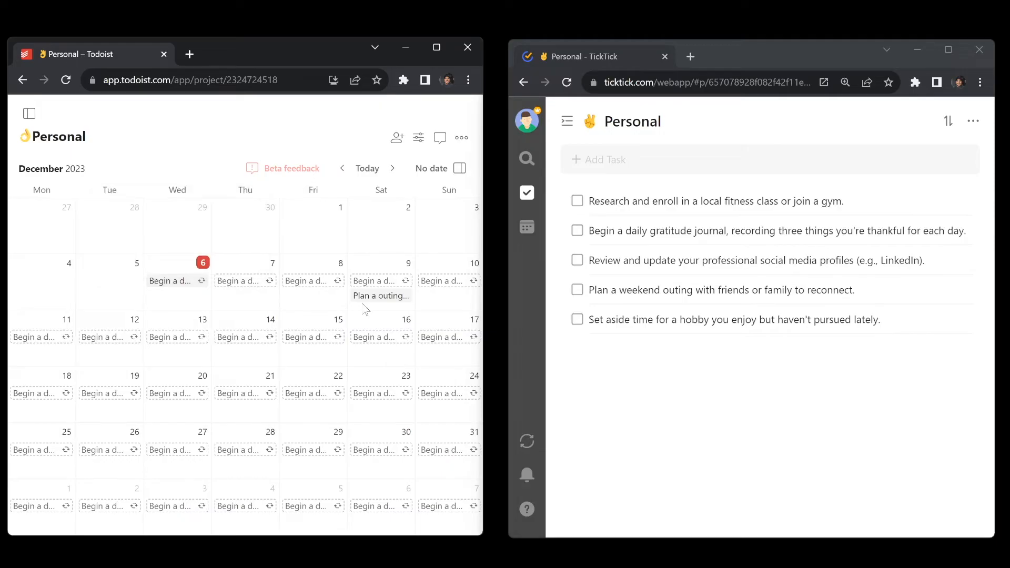
mouse_move(368, 309)
- Schedule the undated professional profiles task for December 13 and the hobby task for December 14 on the Todoist calendar
left_click(460, 169)
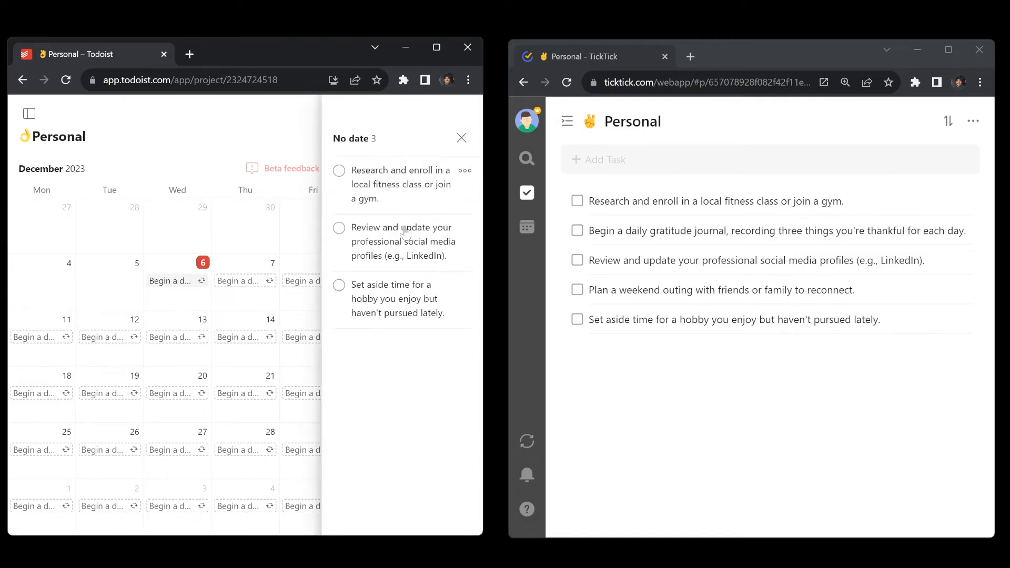
left_click_drag(368, 265, 187, 342)
left_click_drag(395, 245, 247, 351)
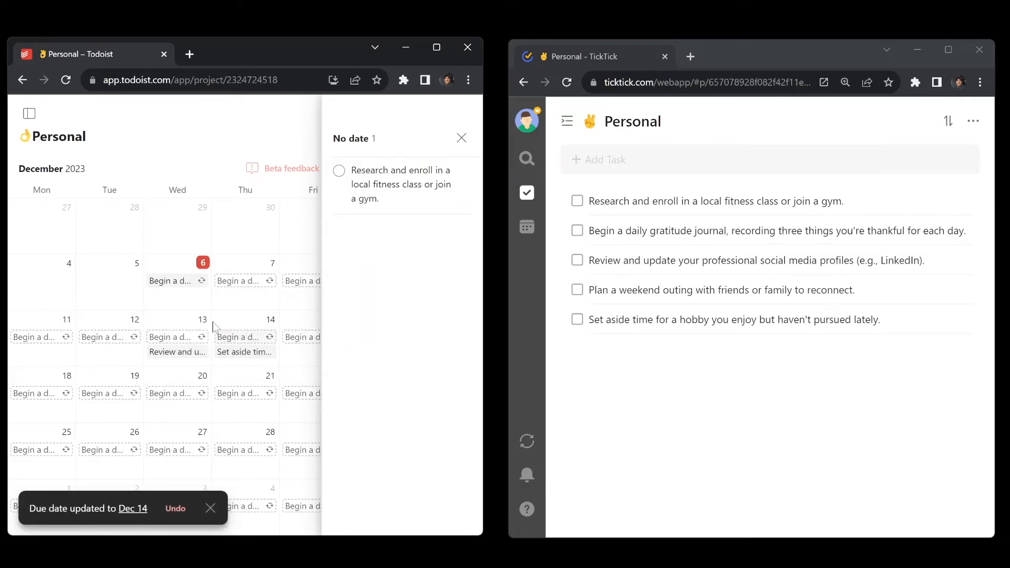
left_click(461, 138)
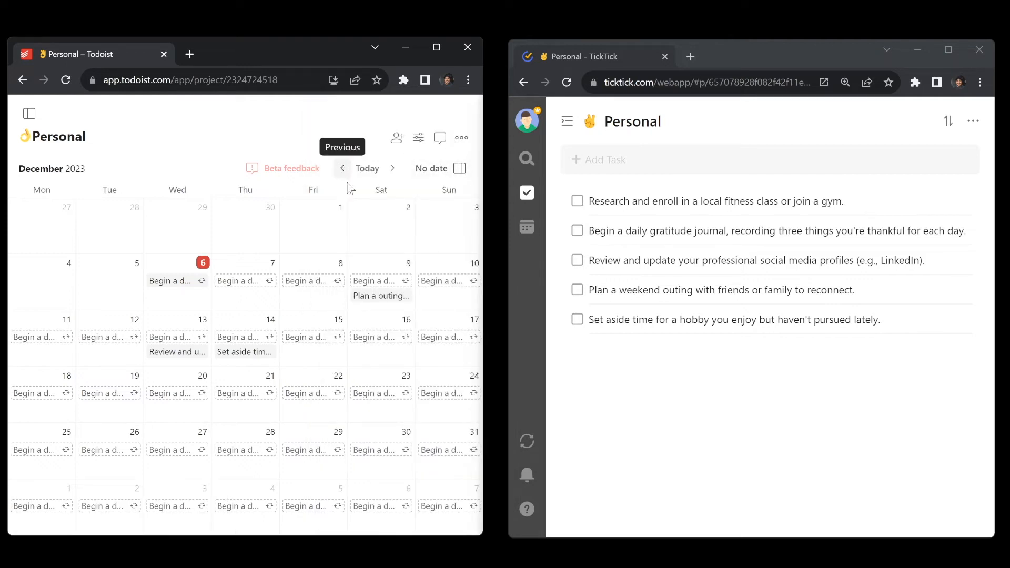
- Display TickTick's calendar in Month view and filter it to the Personal list only
left_click(533, 236)
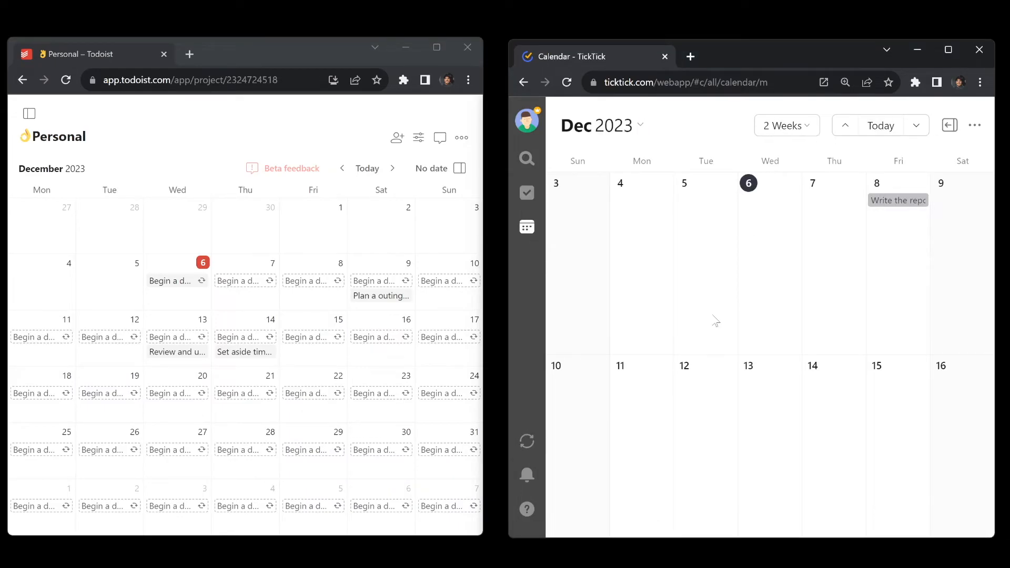
left_click(809, 131)
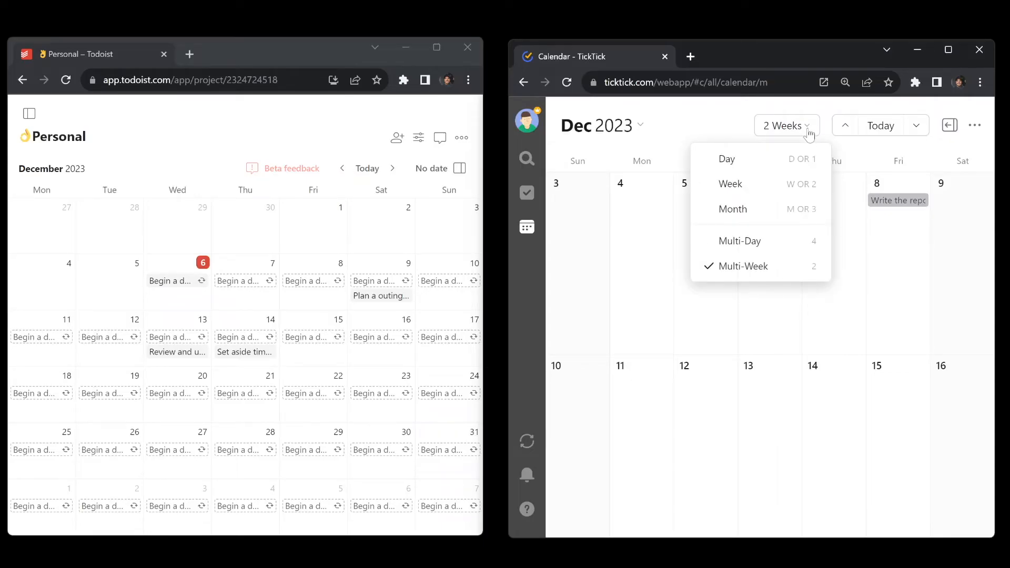
left_click(767, 216)
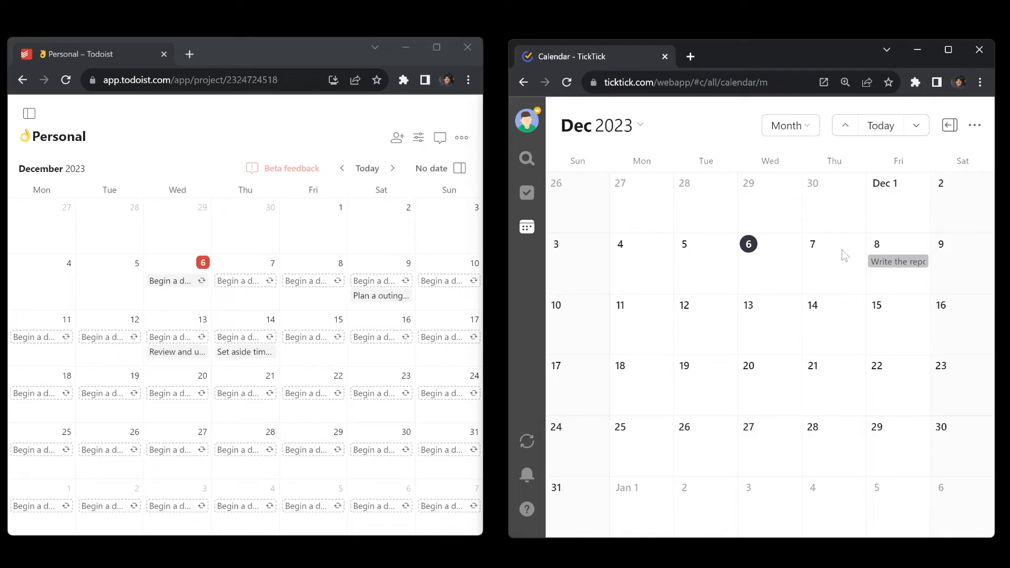
left_click(950, 127)
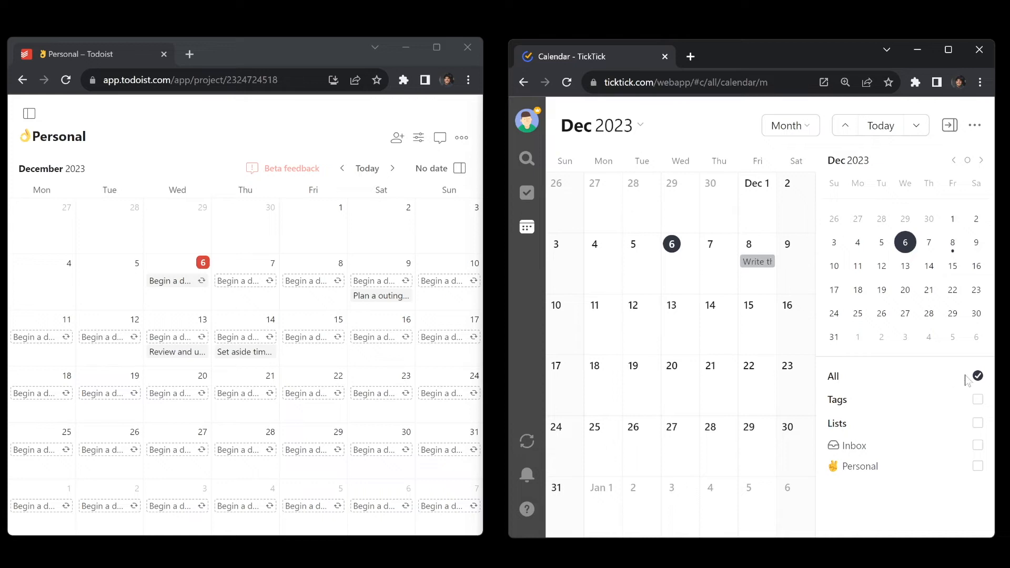
left_click(978, 466)
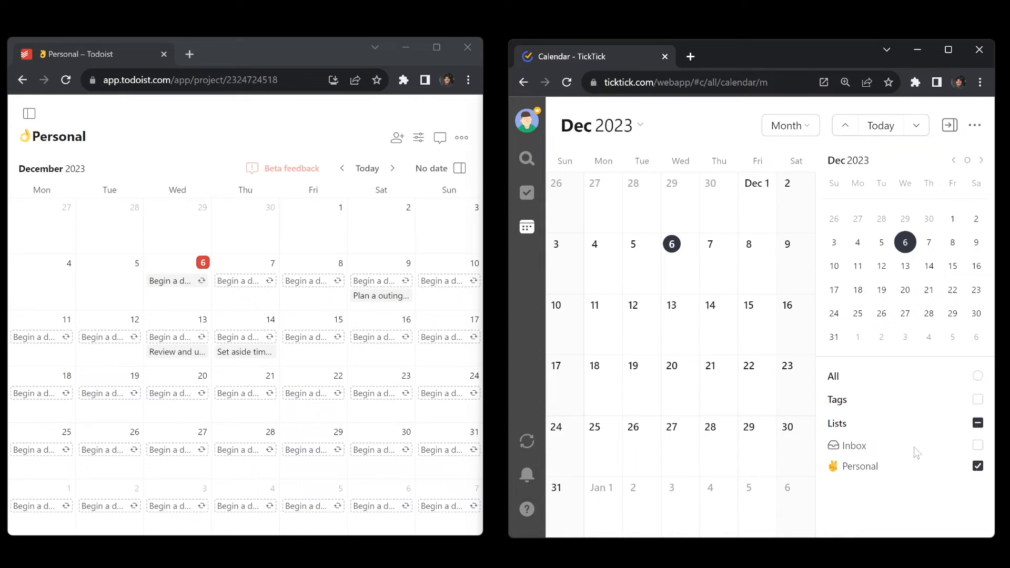
- Open Arrange Tasks for the TickTick calendar and limit its task list to Personal
left_click(977, 129)
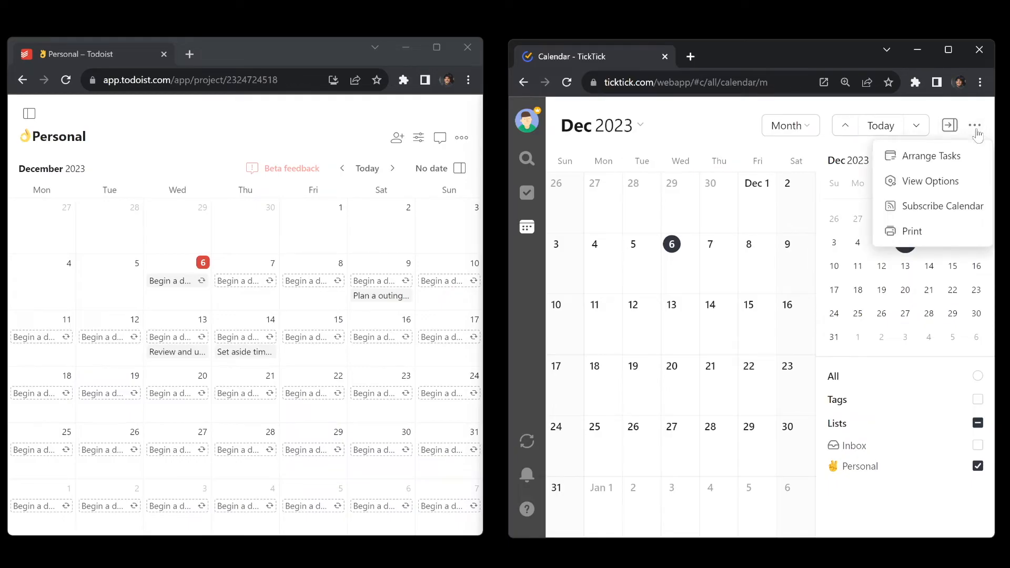
left_click(966, 162)
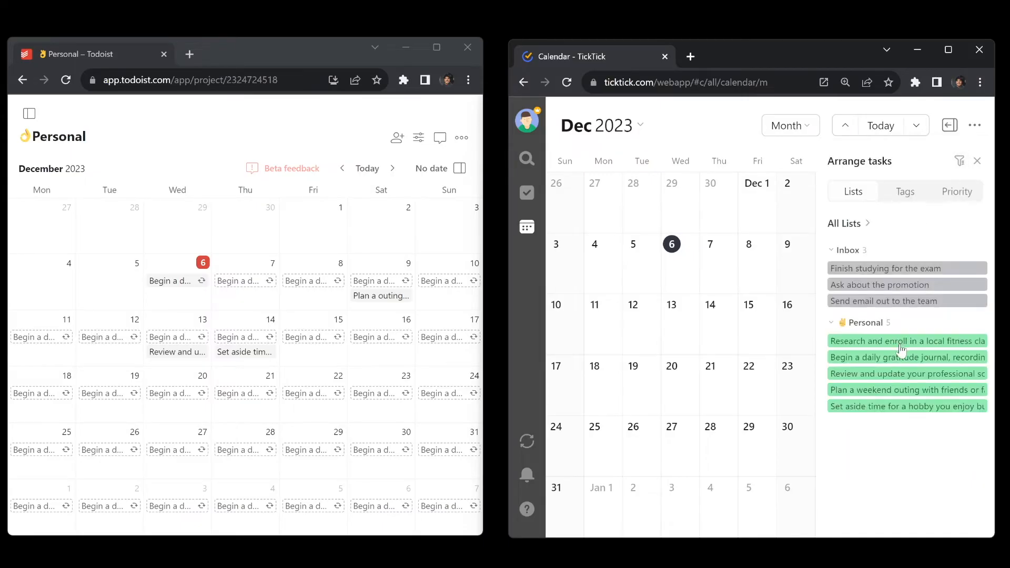
left_click(867, 224)
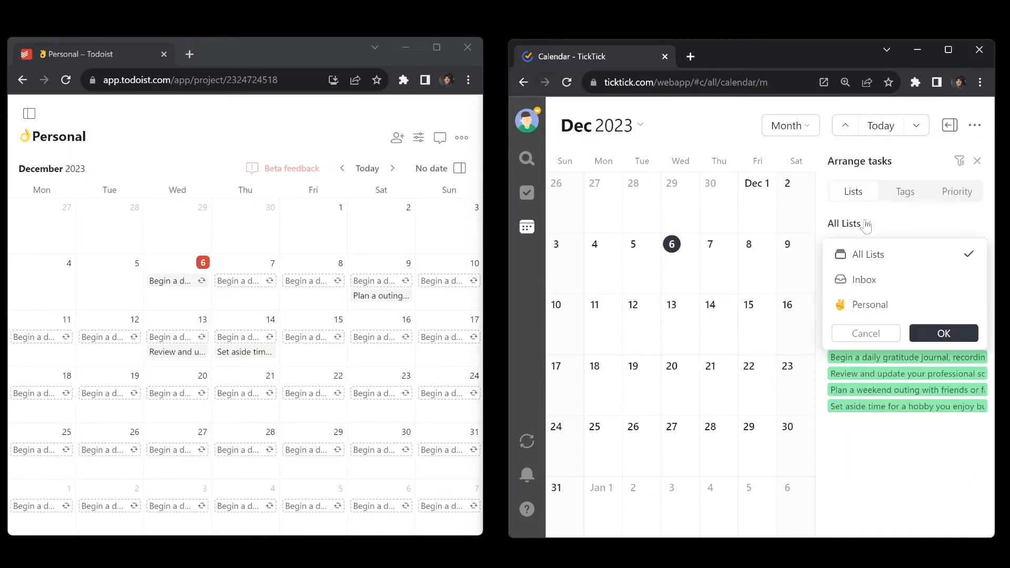
left_click(893, 311)
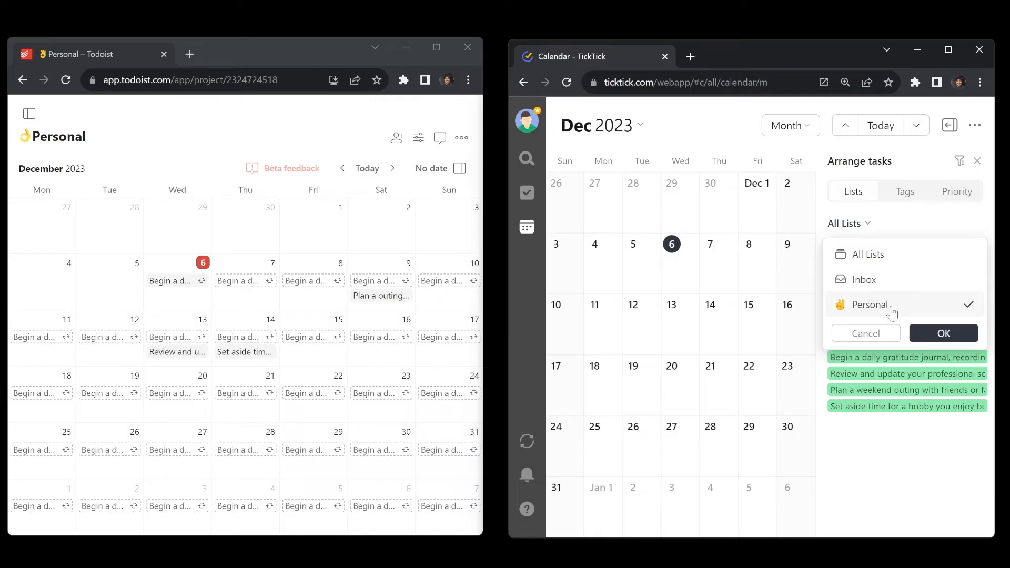
left_click(929, 335)
- Schedule the fitness class task for December 6, the professional profiles task for December 13 and the hobby task for December 14 in TickTick
left_click_drag(893, 272, 684, 274)
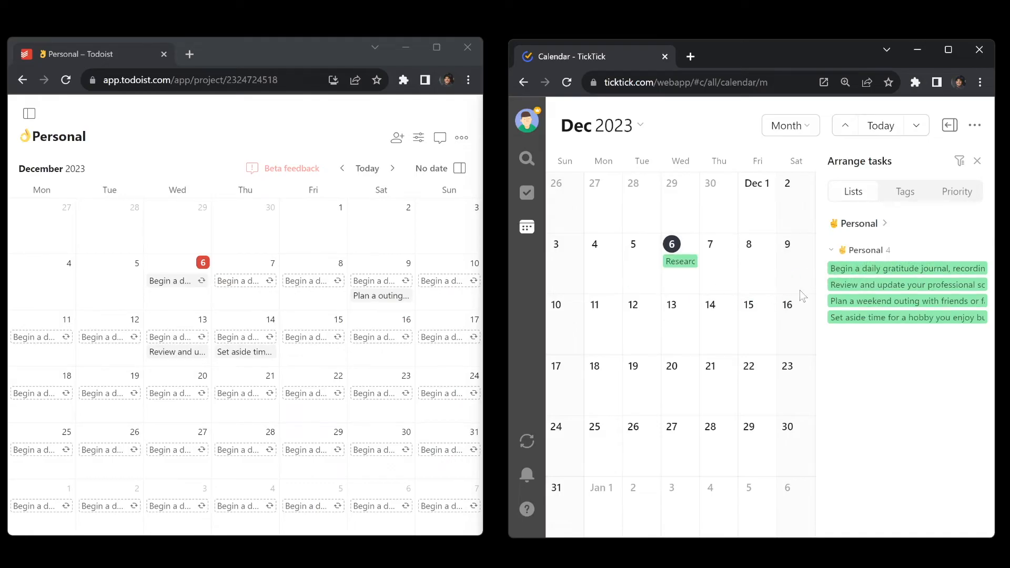
left_click_drag(869, 285, 689, 326)
left_click_drag(868, 307, 718, 325)
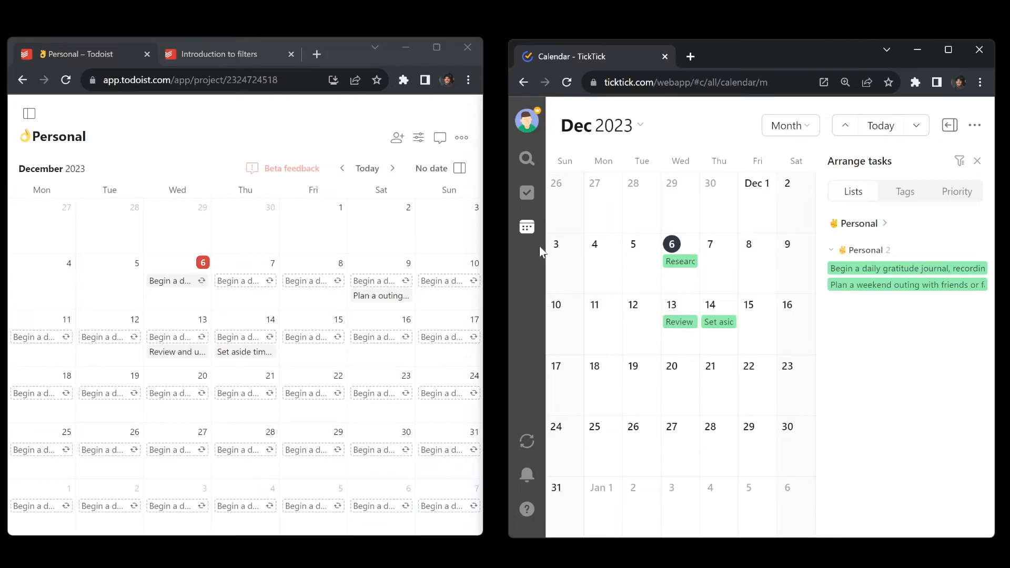
- Return to TickTick's Personal list and show both it and Todoist's Personal project as boards
left_click(529, 196)
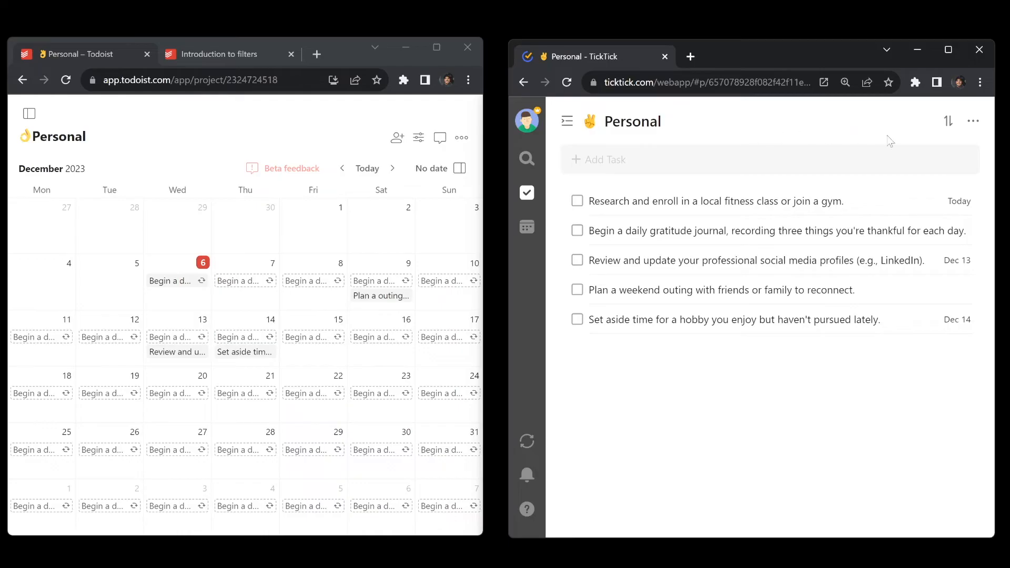
left_click(971, 122)
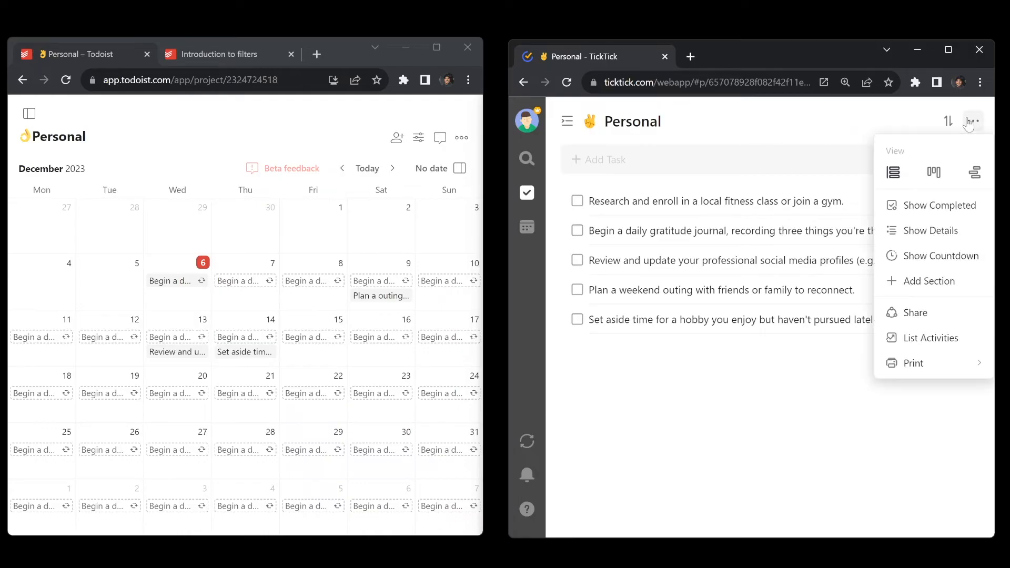
left_click(934, 176)
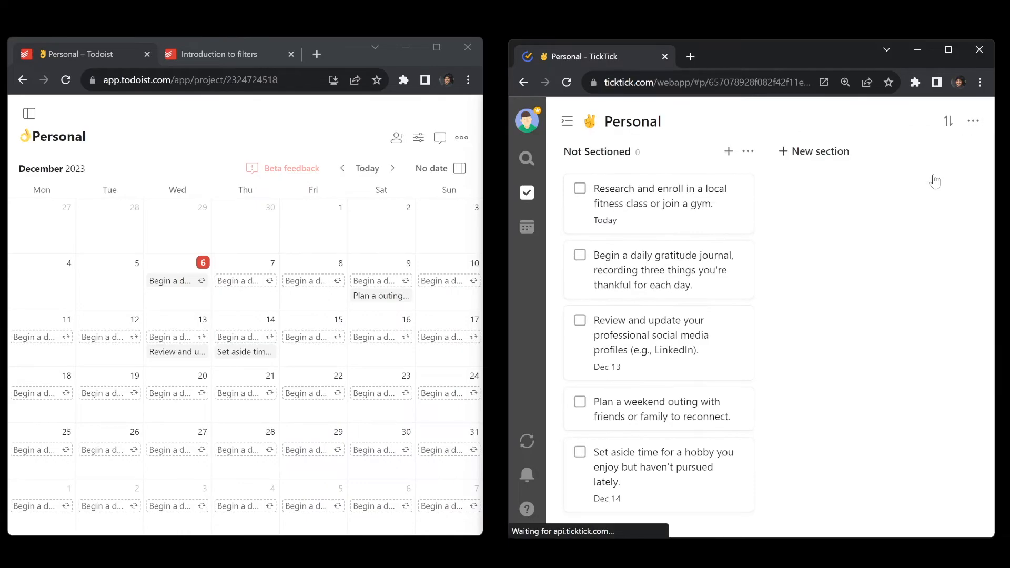
left_click(421, 139)
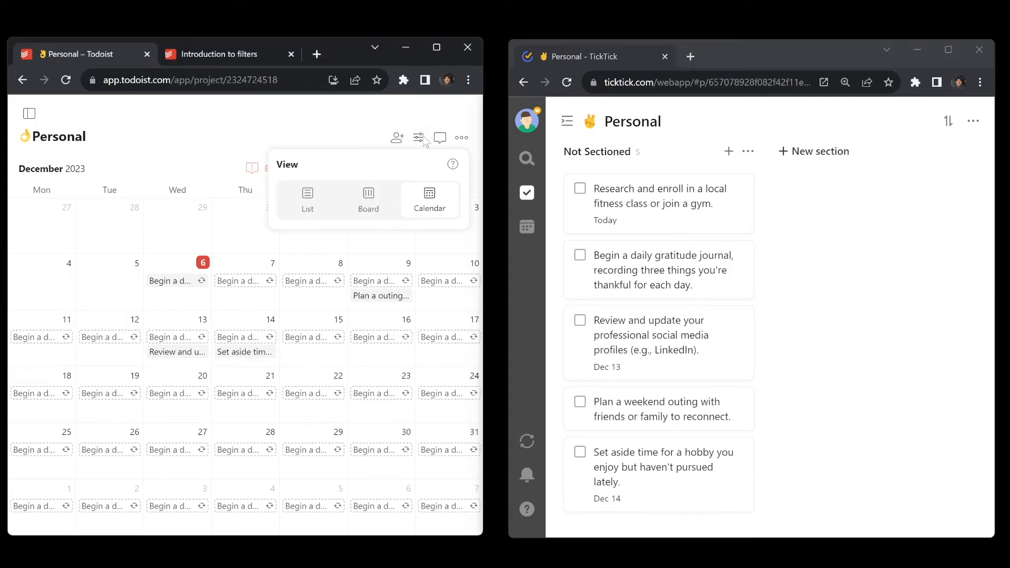
left_click(372, 197)
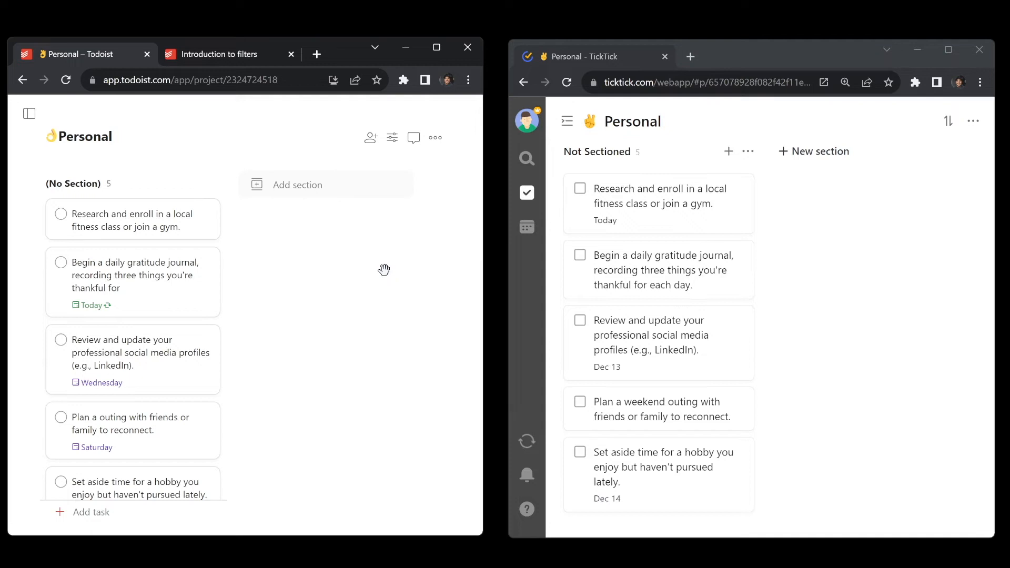
- Add a section named "Doing" to the Todoist Personal board
left_click(322, 194)
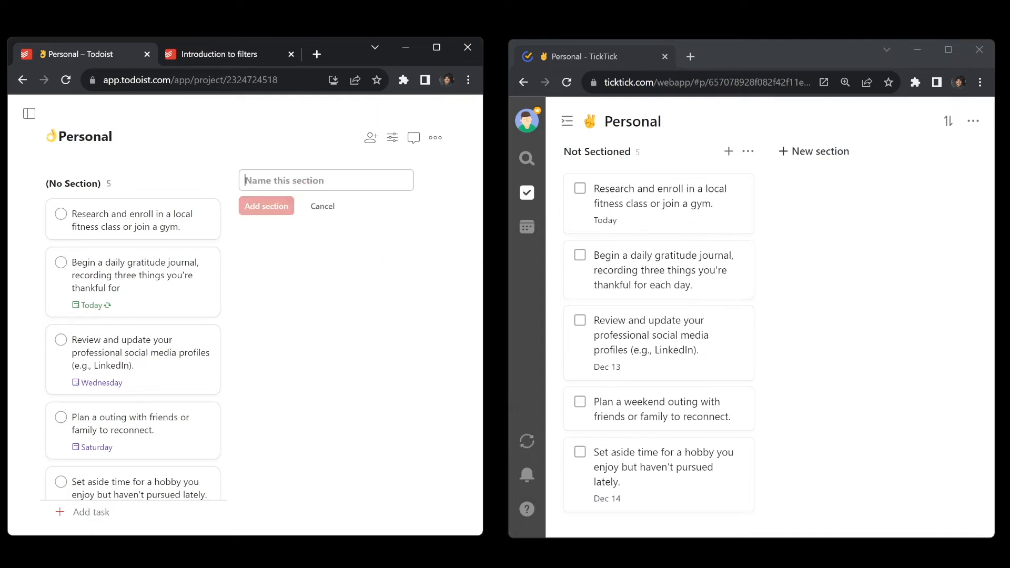
type("Doing")
left_click(266, 206)
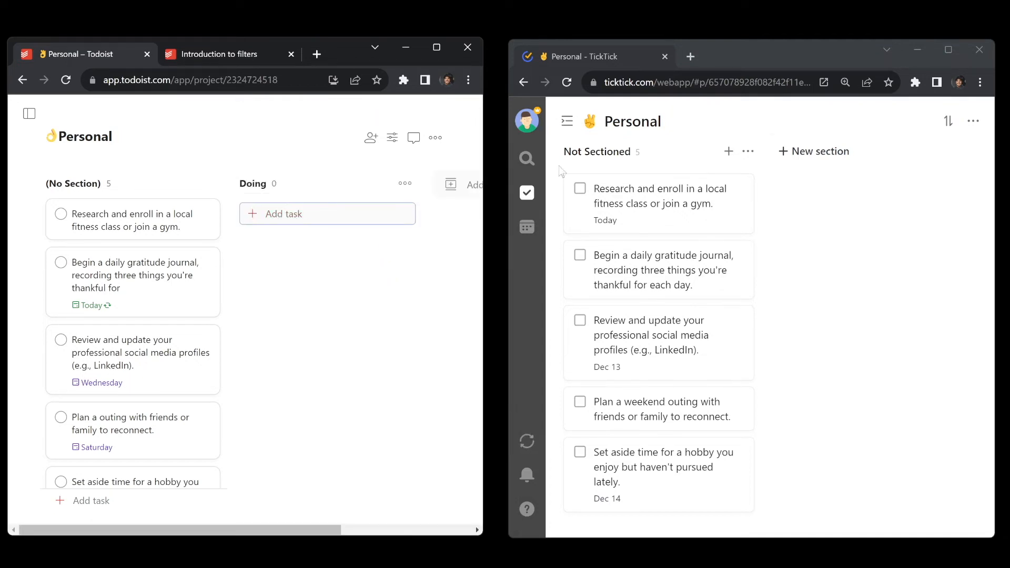
- Add a section named "Doing" to the TickTick Personal board
left_click(814, 151)
type("Doing")
key("Return")
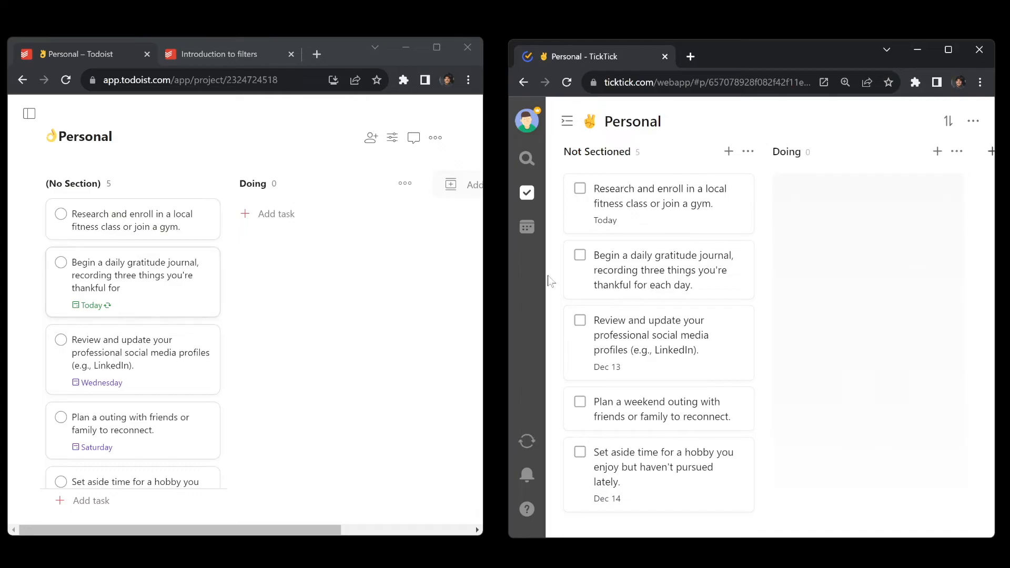
- Move the gratitude journal and professional profiles tasks to Doing in TickTick, and the gratitude journal and outing tasks to Doing in Todoist
left_click_drag(604, 280, 815, 232)
left_click_drag(715, 301, 878, 295)
left_click_drag(181, 272, 337, 231)
left_click_drag(178, 355, 335, 300)
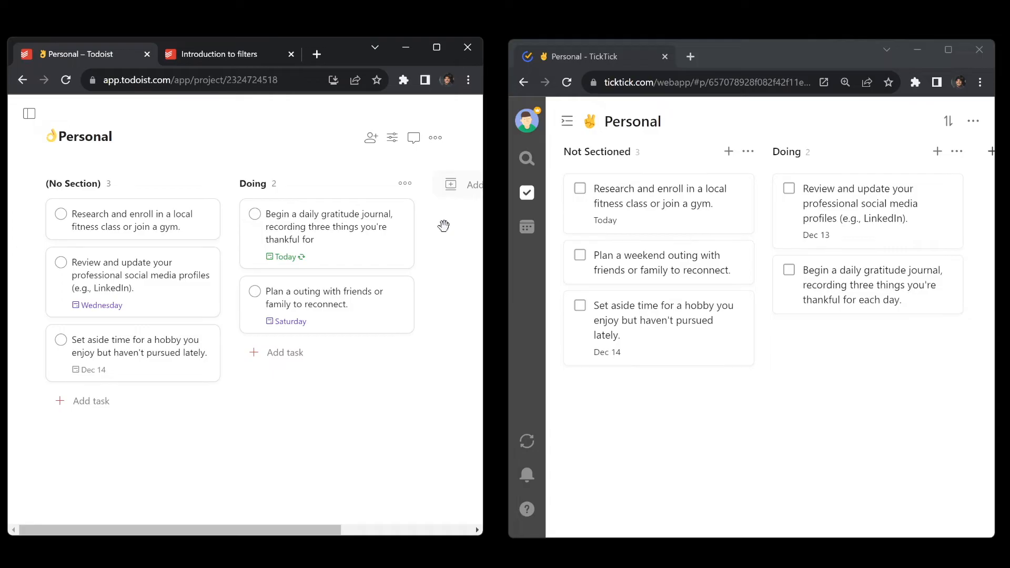
- Switch both the Todoist Personal project and the TickTick Personal list back to List view
left_click(393, 137)
left_click(307, 199)
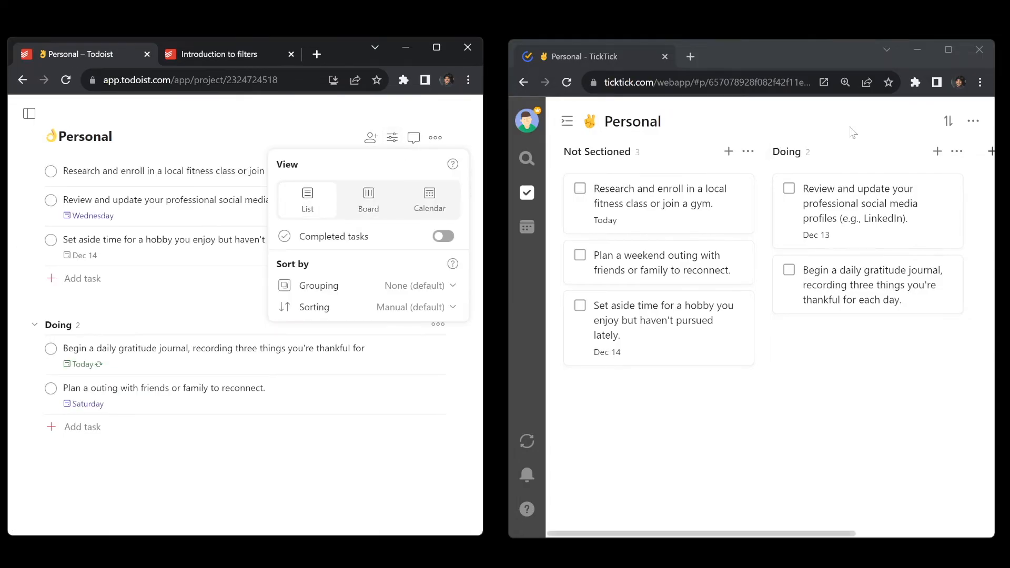
left_click(948, 121)
left_click(894, 174)
left_click(348, 123)
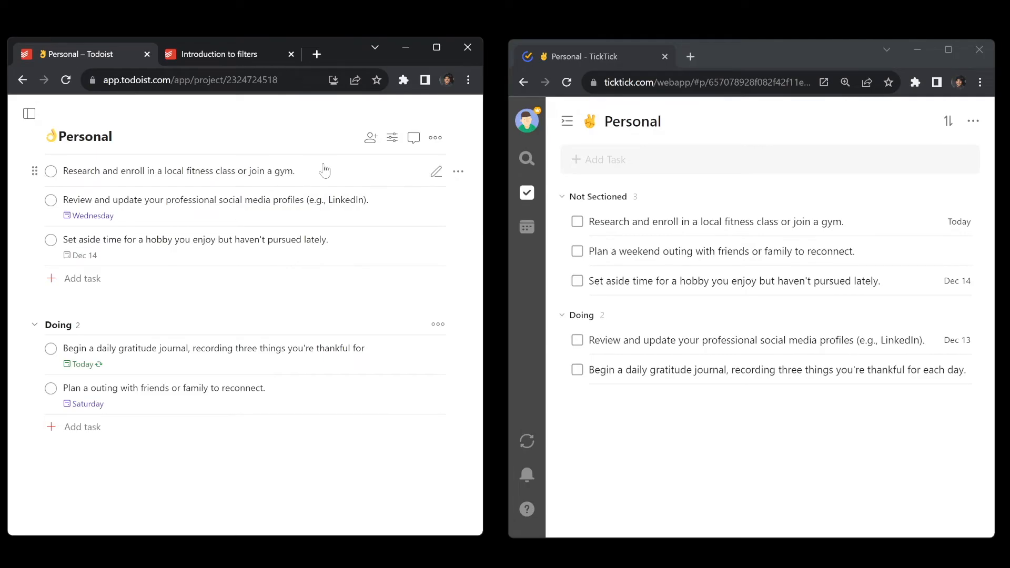
- Open the Todoist fitness class task and save "Add a description" as its description
left_click(277, 178)
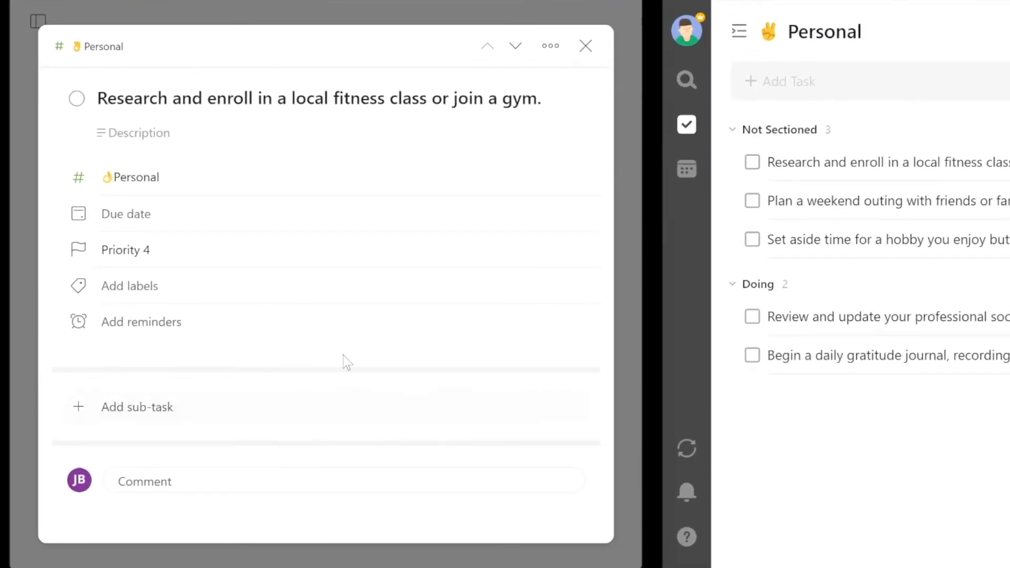
left_click(137, 133)
type("Add a description")
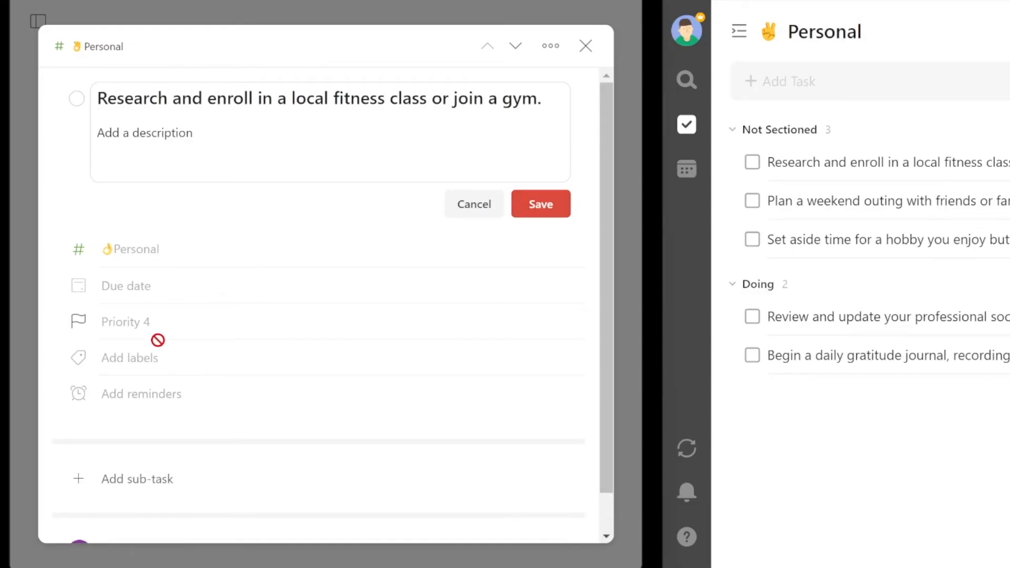
left_click(540, 208)
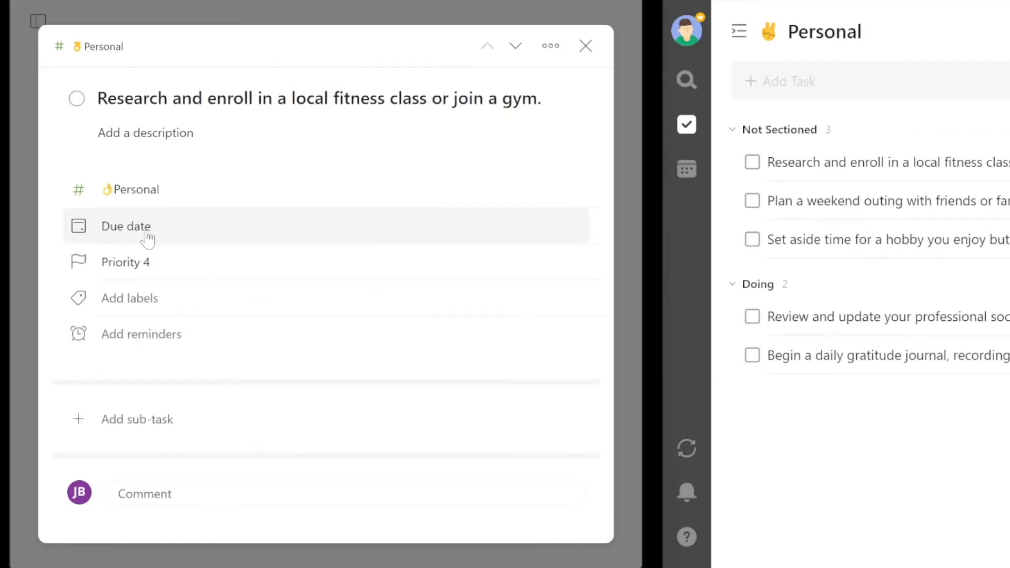
- Set the fitness class task's due date to Tomorrow and its priority to Priority 3
left_click(148, 238)
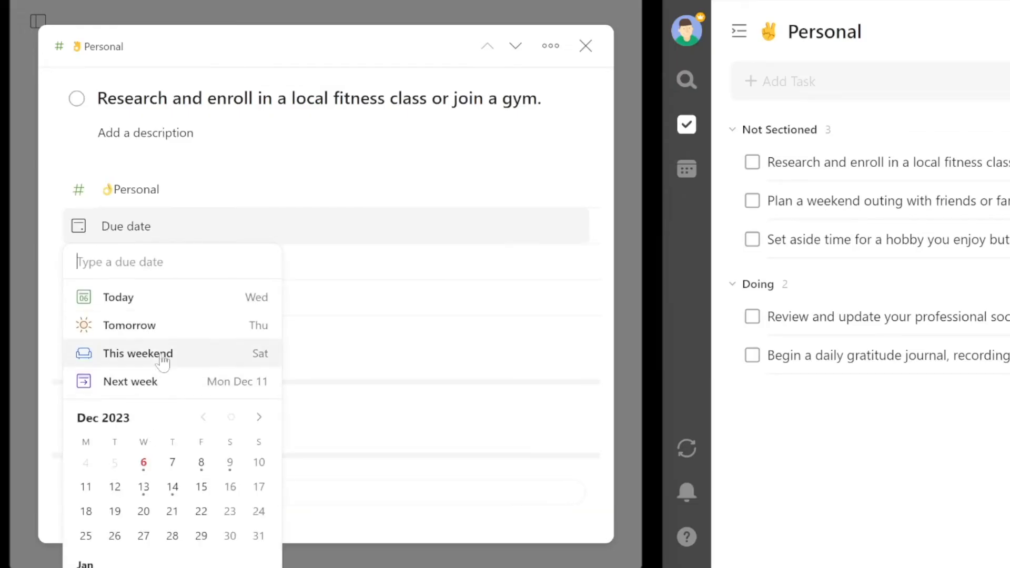
left_click(165, 328)
left_click(189, 271)
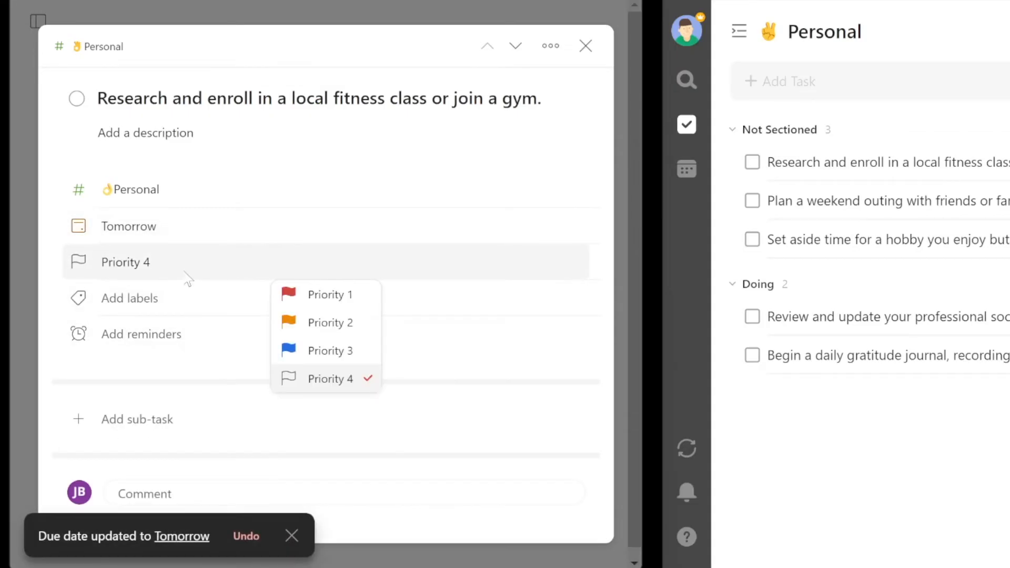
left_click(332, 348)
- Assign the doLater label to the Todoist fitness class task
left_click(315, 301)
left_click(394, 374)
left_click(171, 343)
- Add a date-and-time reminder for today at 8:00 PM to the Todoist fitness class task
scroll(181, 358, "down", 1)
left_click(180, 352)
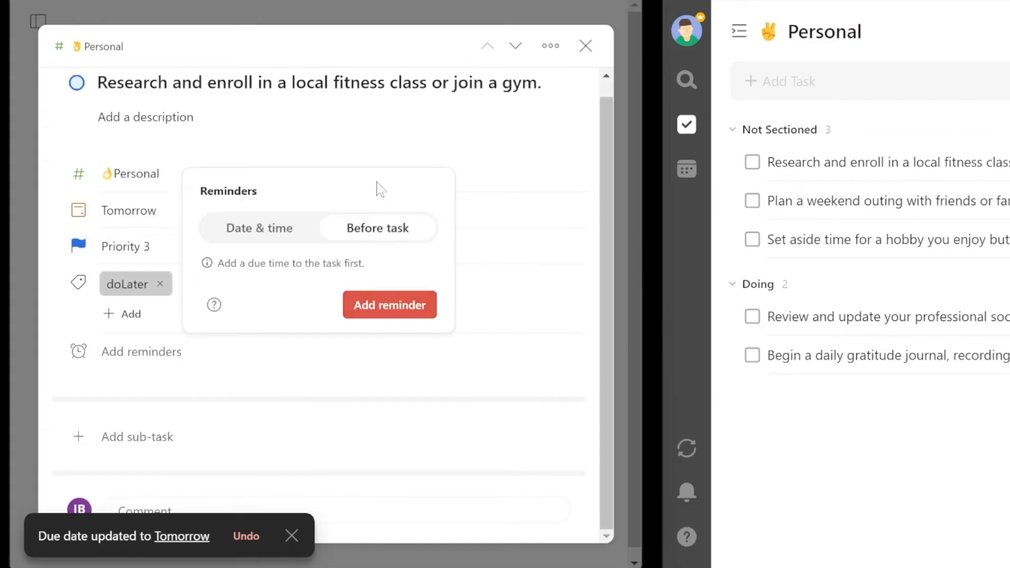
left_click(379, 190)
left_click(276, 428)
left_click(275, 472)
scroll(274, 425, "down", 6)
left_click(270, 406)
left_click(363, 552)
- Add a sub-task named "Subtask 1" to the Todoist fitness class task
left_click(199, 439)
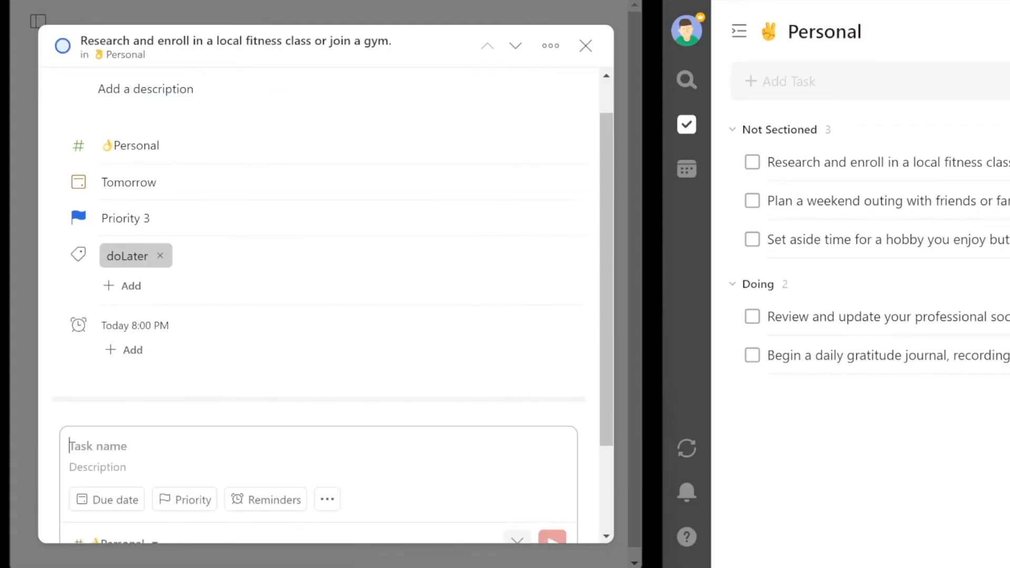
type("Subtask 1")
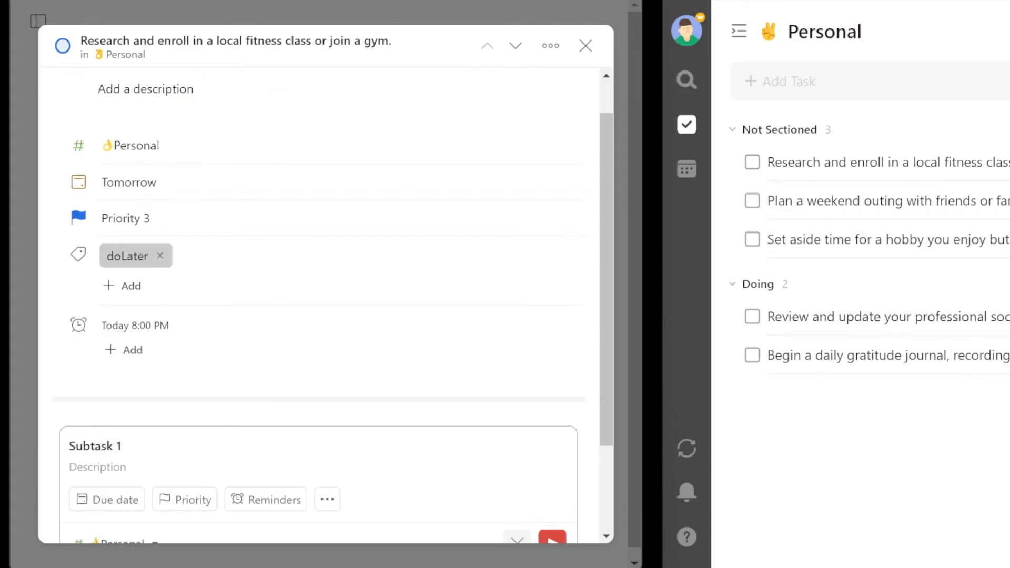
scroll(199, 440, "down", 3)
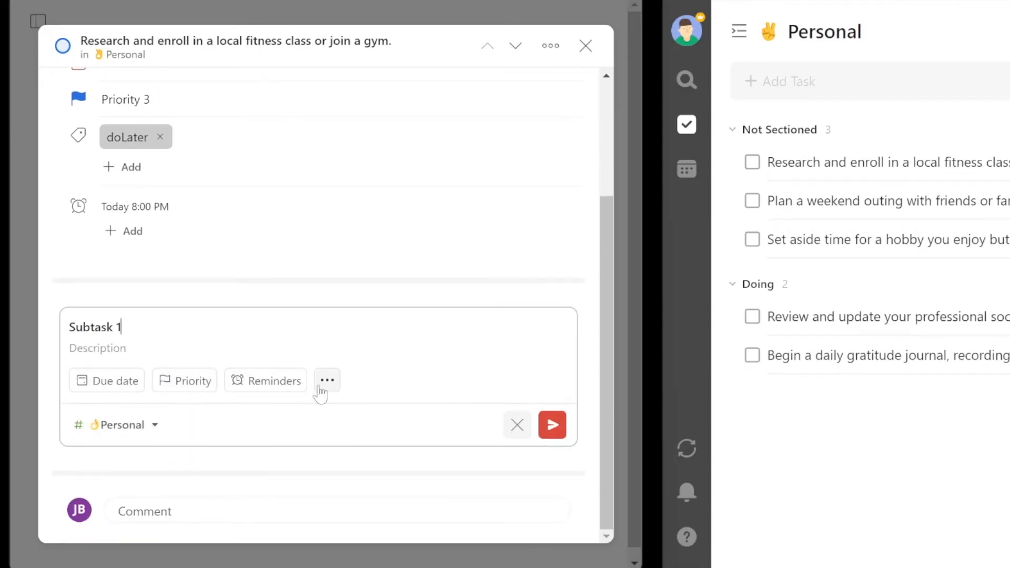
- Post the comment "Adding a comment" with sample.pdf attached on the Todoist task, and preview the attached file
left_click(351, 519)
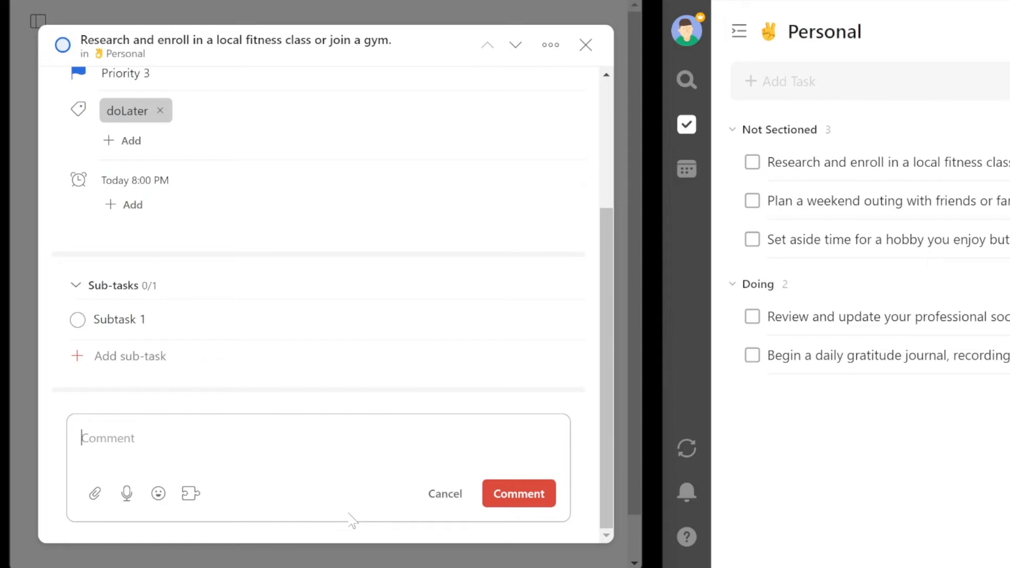
type("Adding a comment")
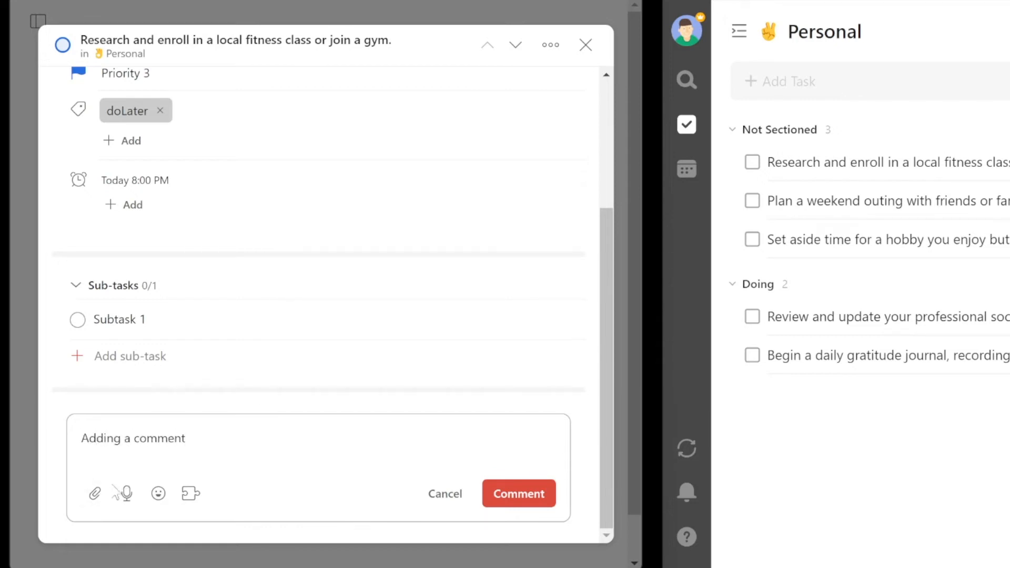
left_click(95, 494)
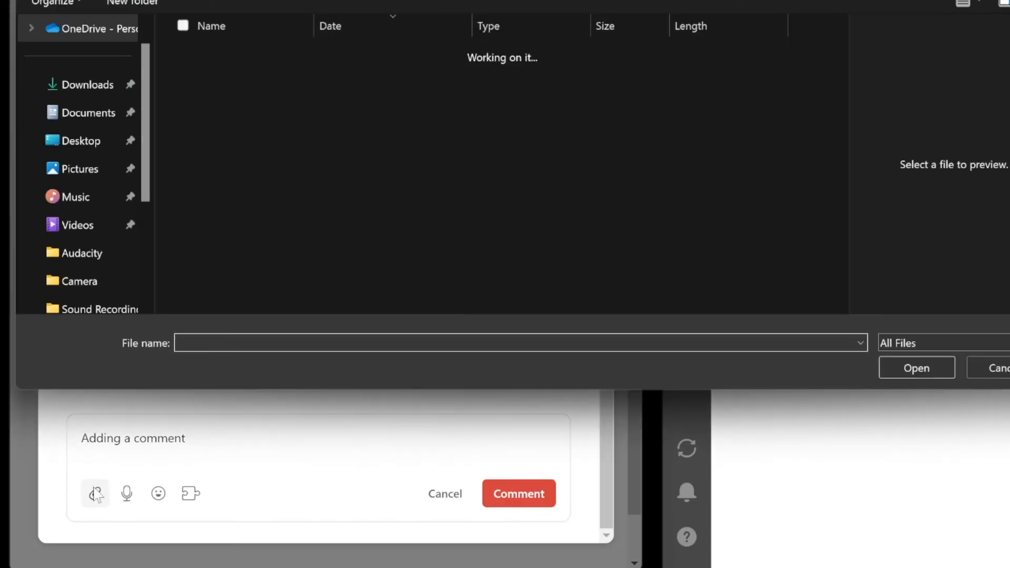
double_click(295, 232)
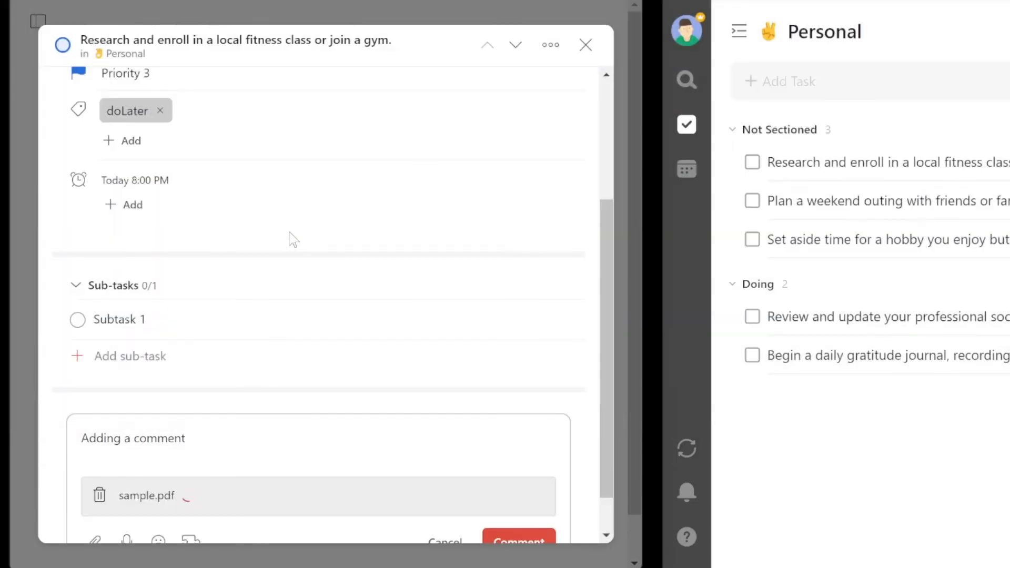
left_click(519, 538)
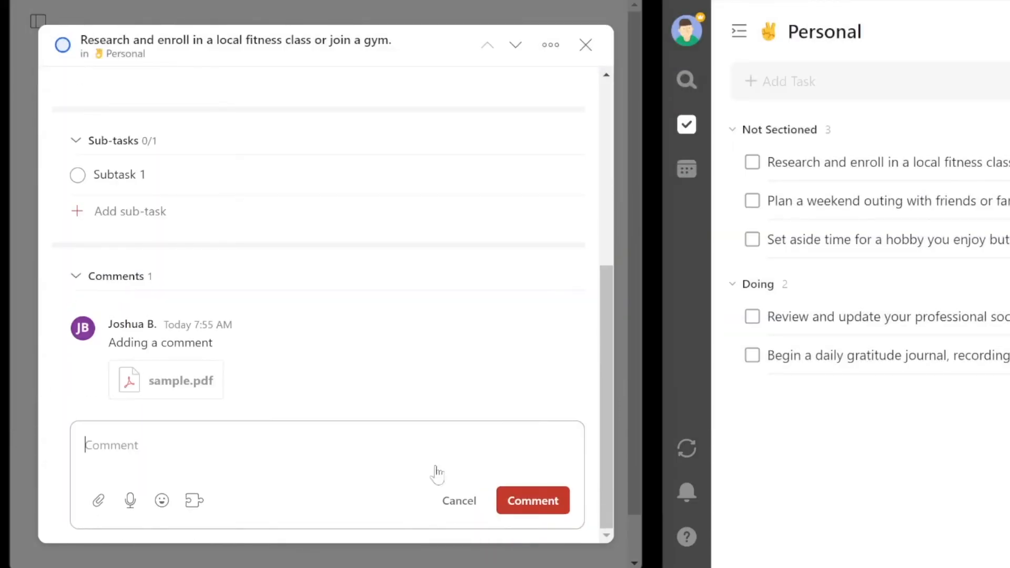
left_click(206, 387)
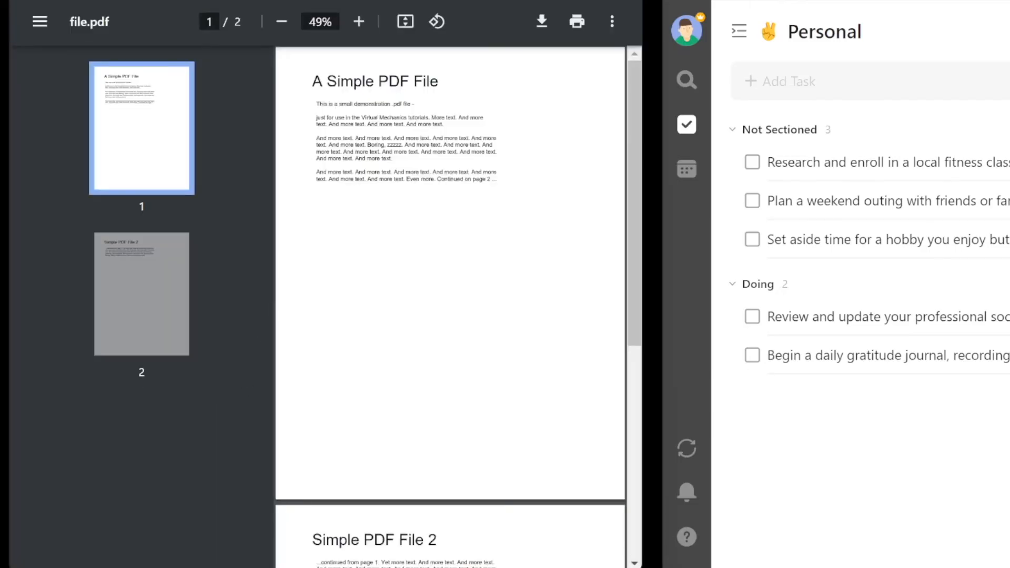
key("ctrl+w")
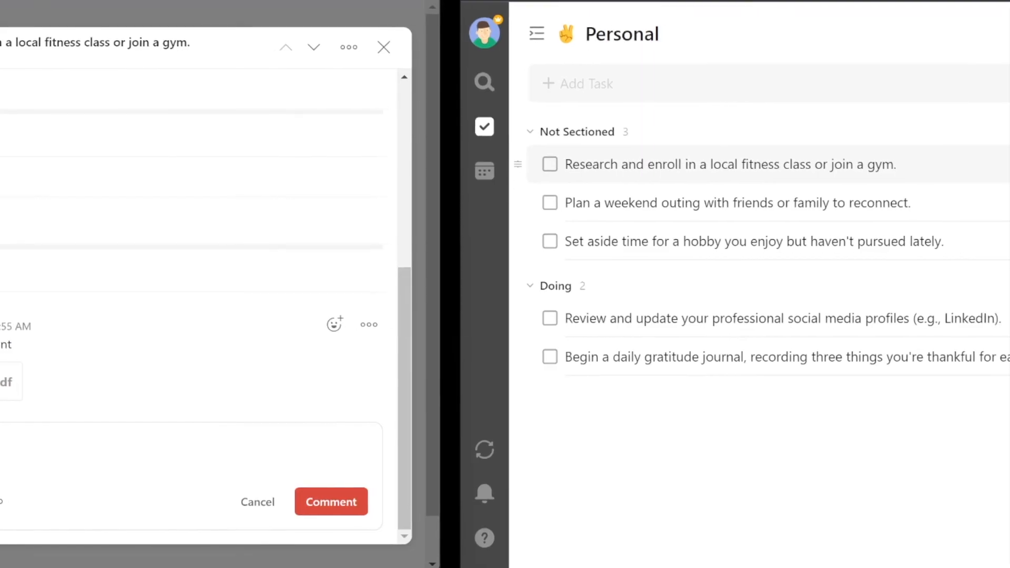
- Open the fitness class task in TickTick and set its due date to Tomorrow and its priority to Low
left_click(731, 164)
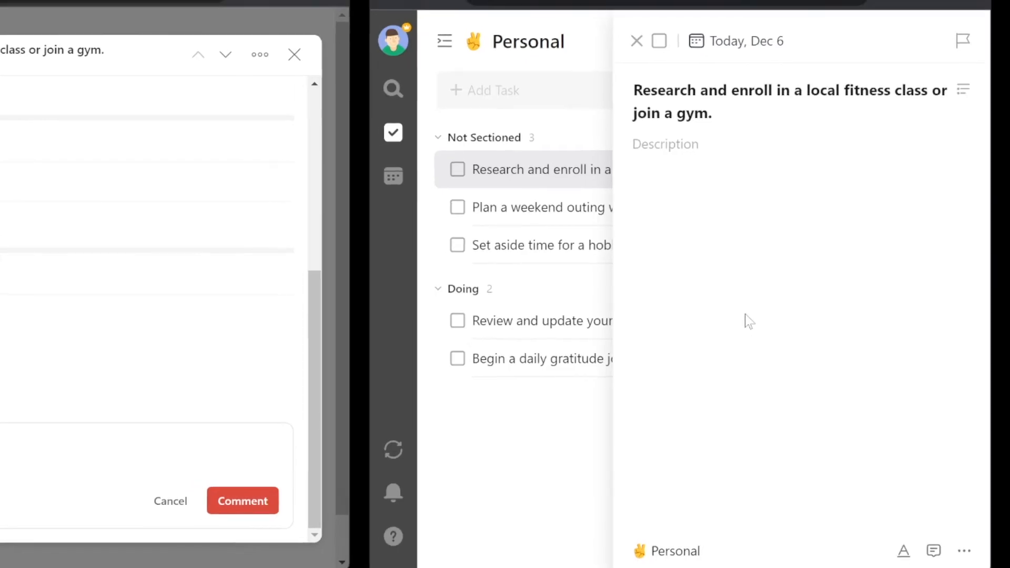
scroll(312, 405, "up", 5)
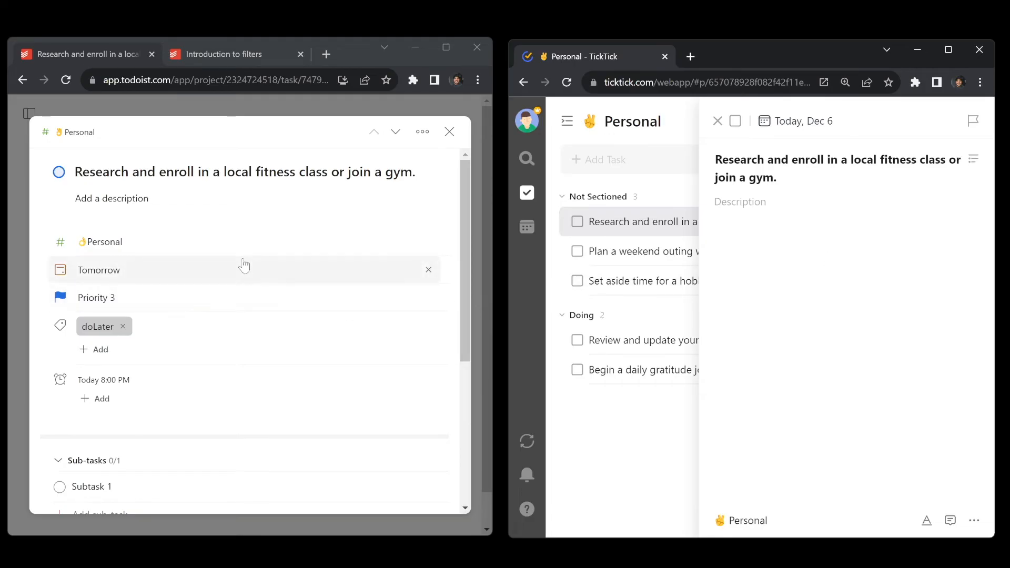
scroll(257, 300, "down", 5)
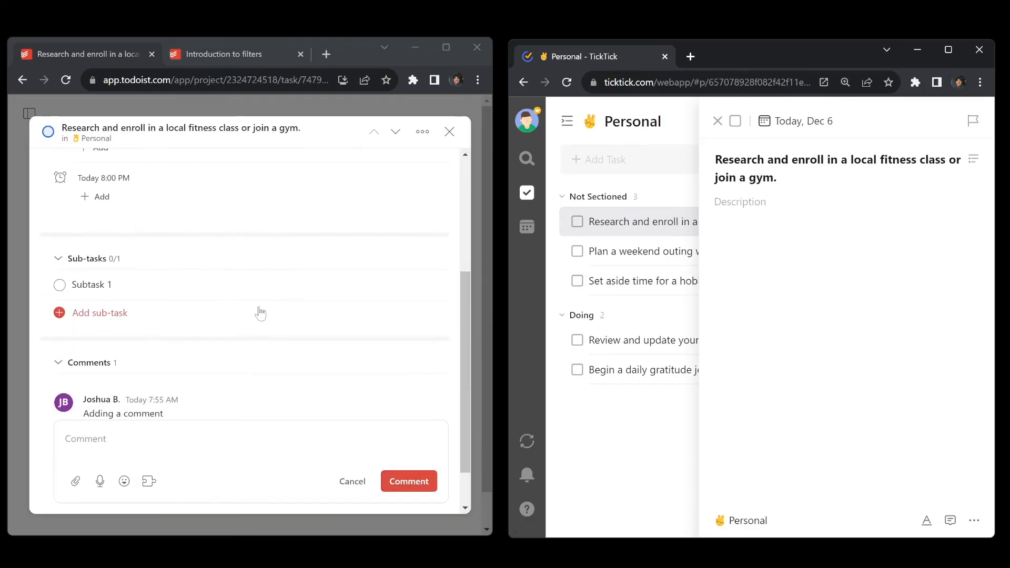
scroll(260, 313, "up", 5)
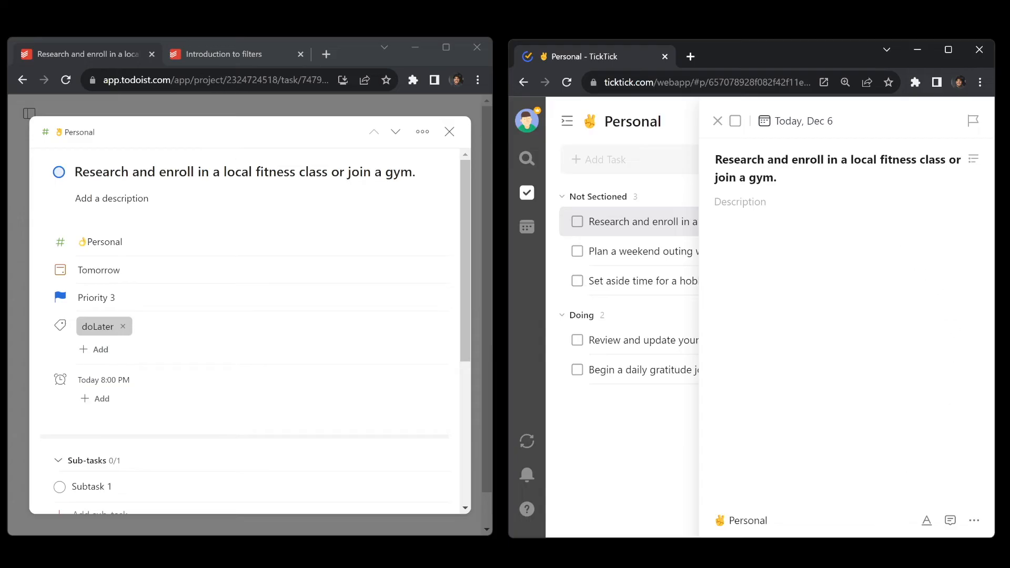
left_click(796, 121)
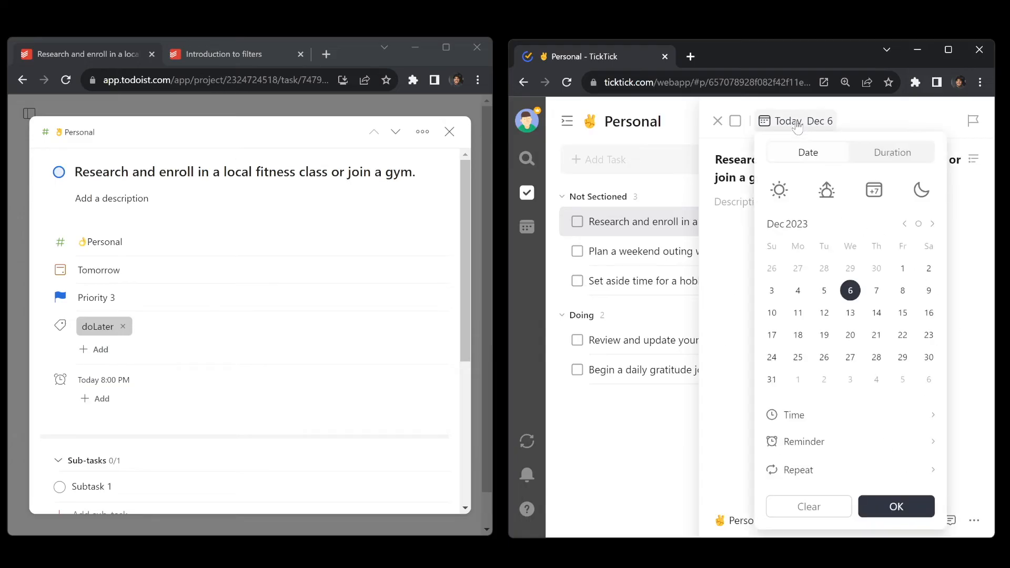
left_click(827, 190)
left_click(974, 122)
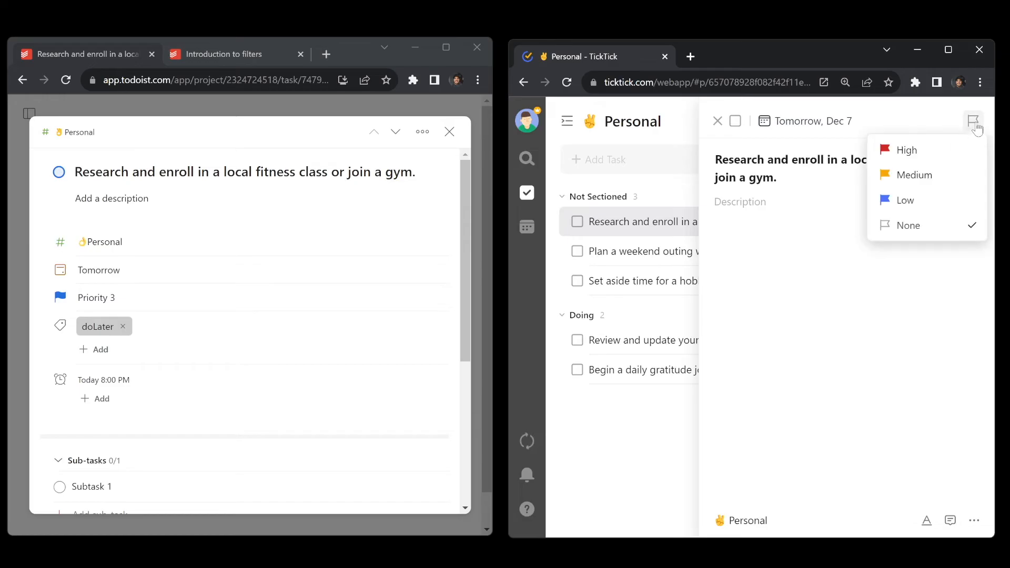
left_click(942, 200)
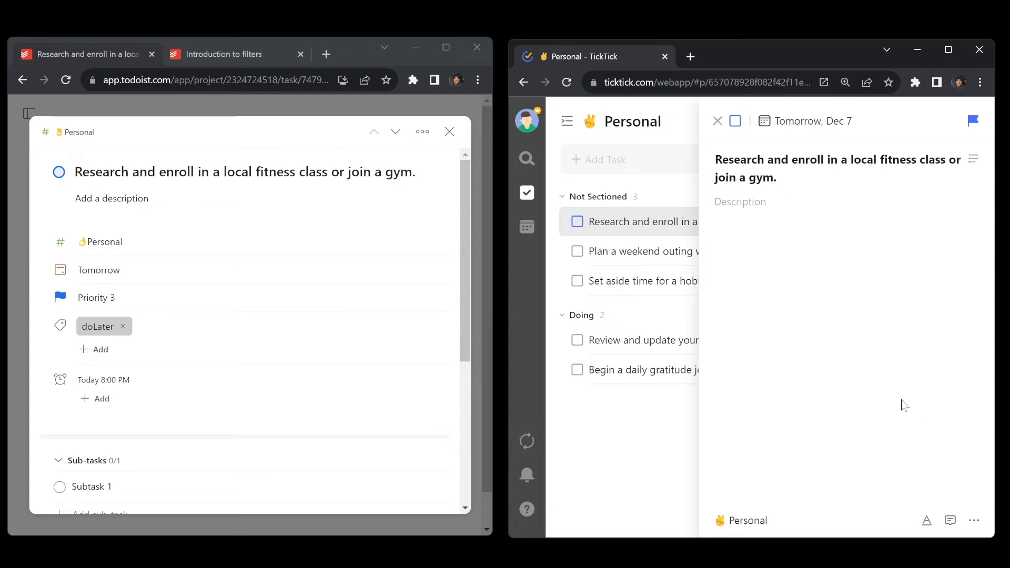
- Tag the TickTick fitness class task with do_later
left_click(975, 522)
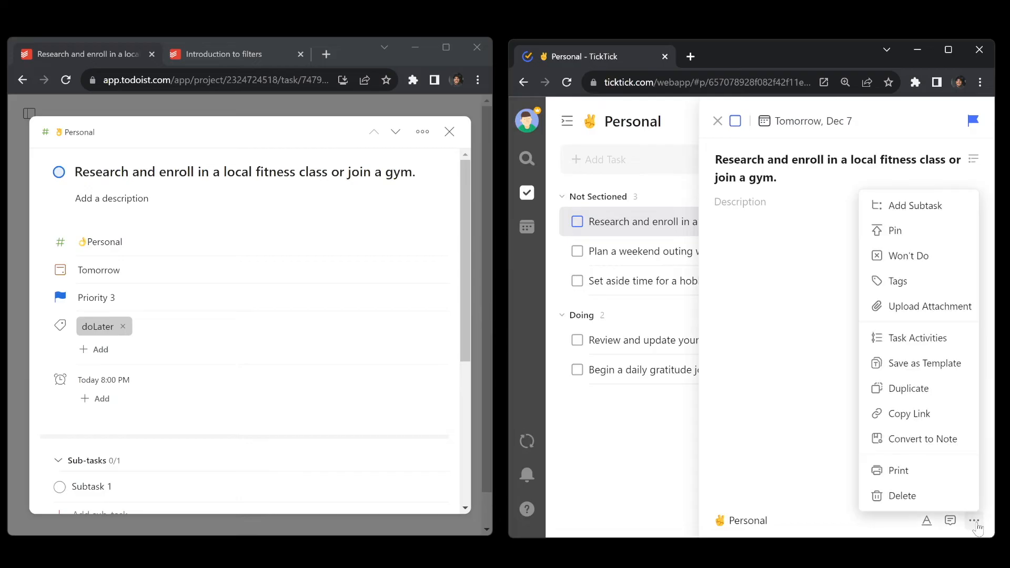
left_click(918, 289)
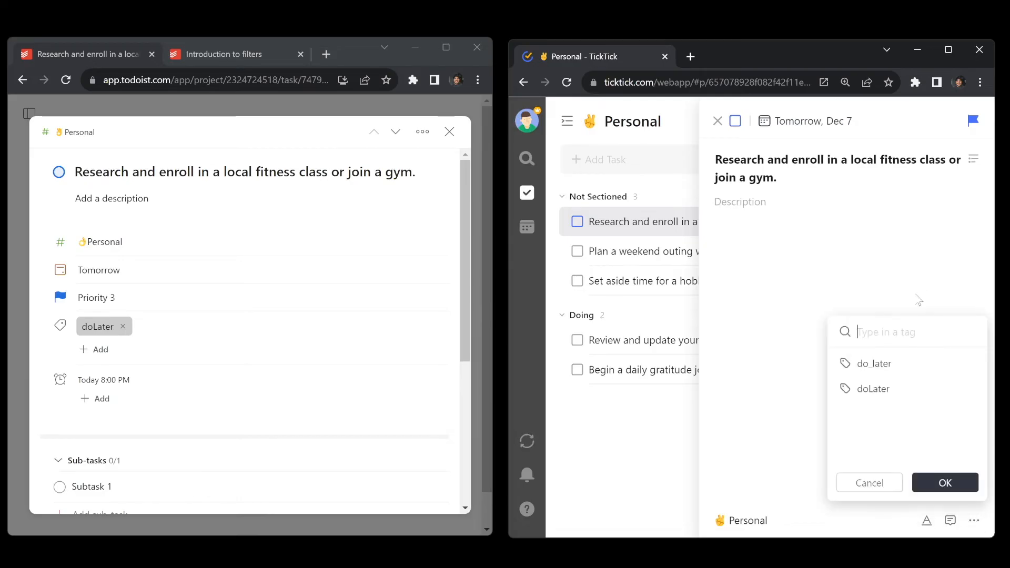
left_click(879, 366)
left_click(946, 484)
- Add a single subtask named "Subtask 1" to the TickTick fitness class task
left_click(978, 524)
left_click(927, 206)
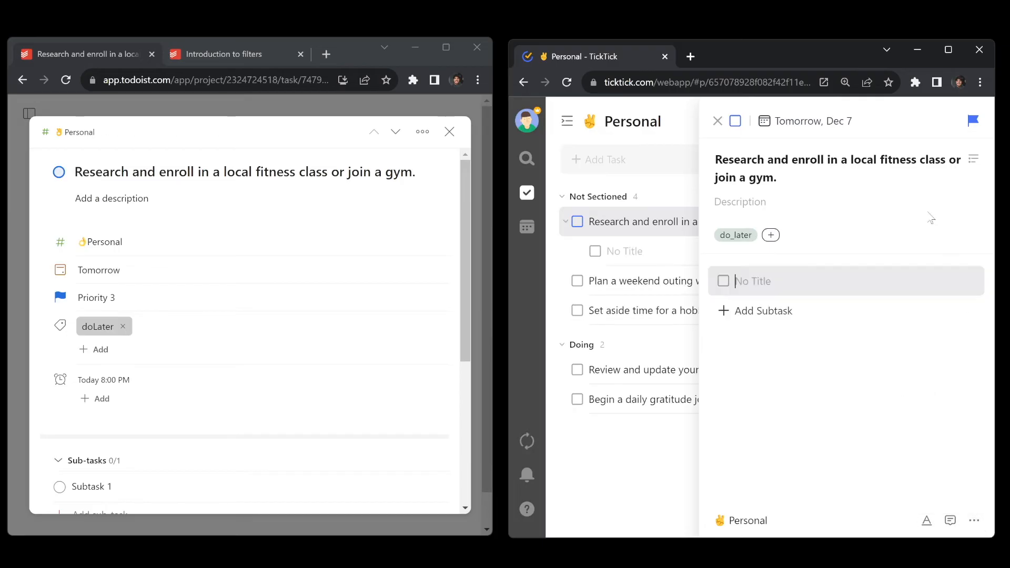
type("Subtask 1")
key("Return")
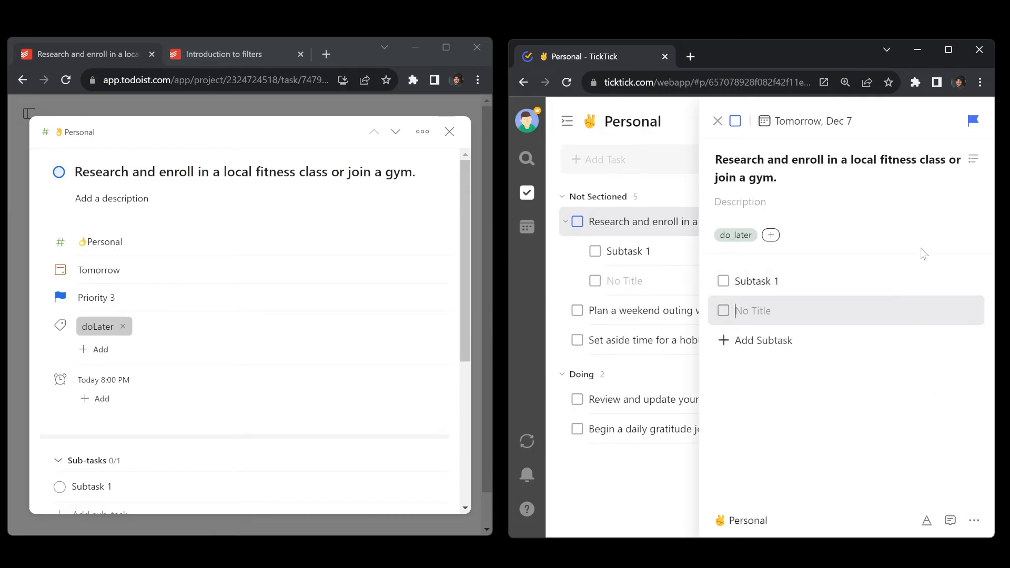
key("BackSpace")
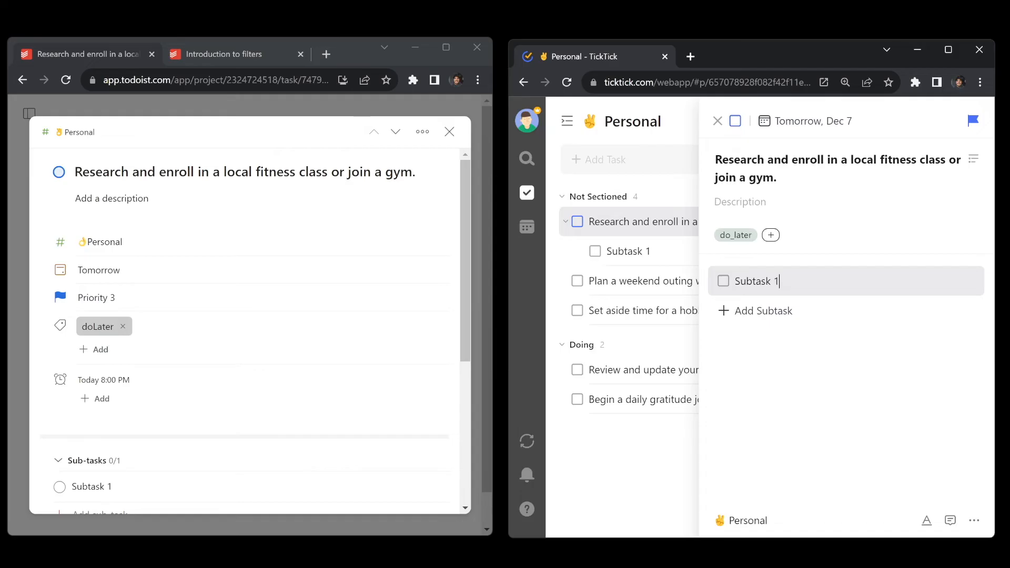
- Convert the TickTick task's description to a checklist and enter "Is this a subtask?" as its item
left_click(974, 165)
type("Is this a su")
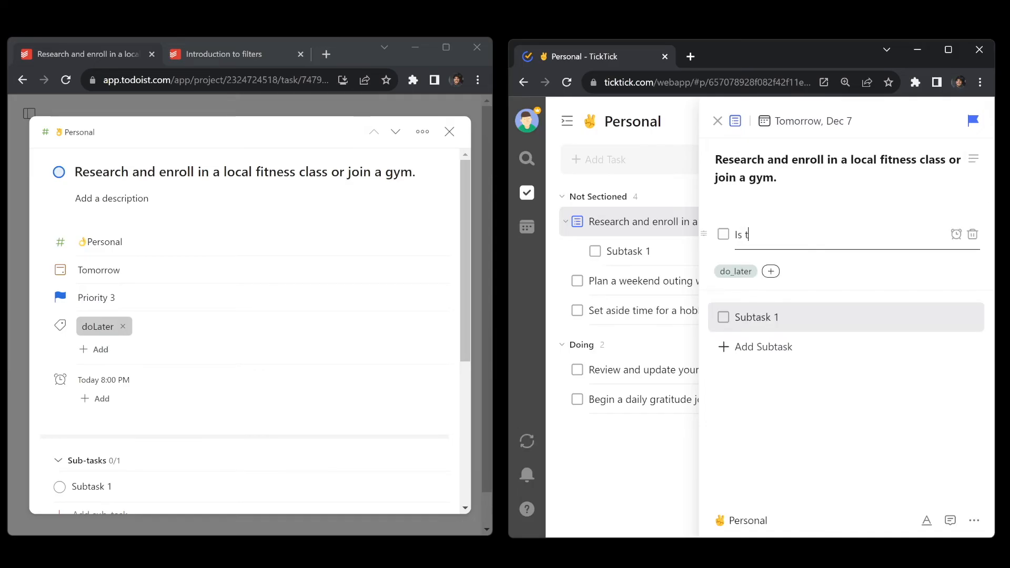
type("btasks")
key("BackSpace")
type("?")
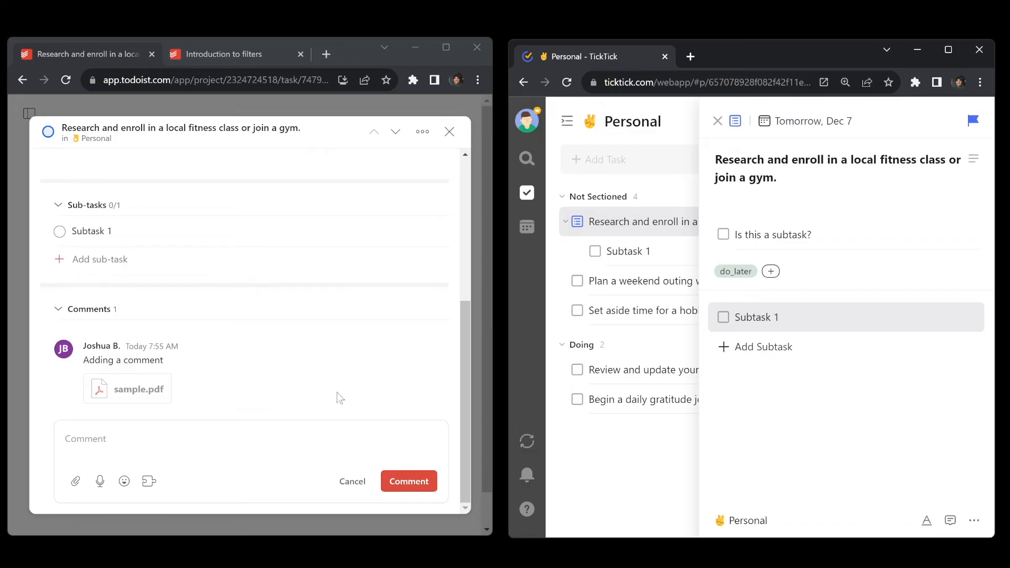
- Post the comment "Adding a comment." on the TickTick fitness class task
left_click(951, 522)
type("Adding a comment.")
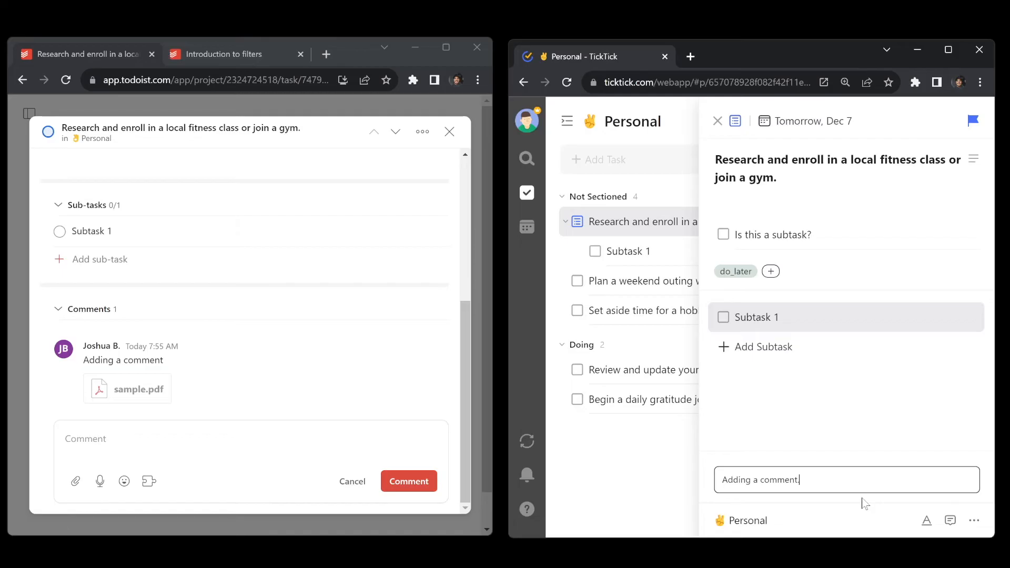
key("Return")
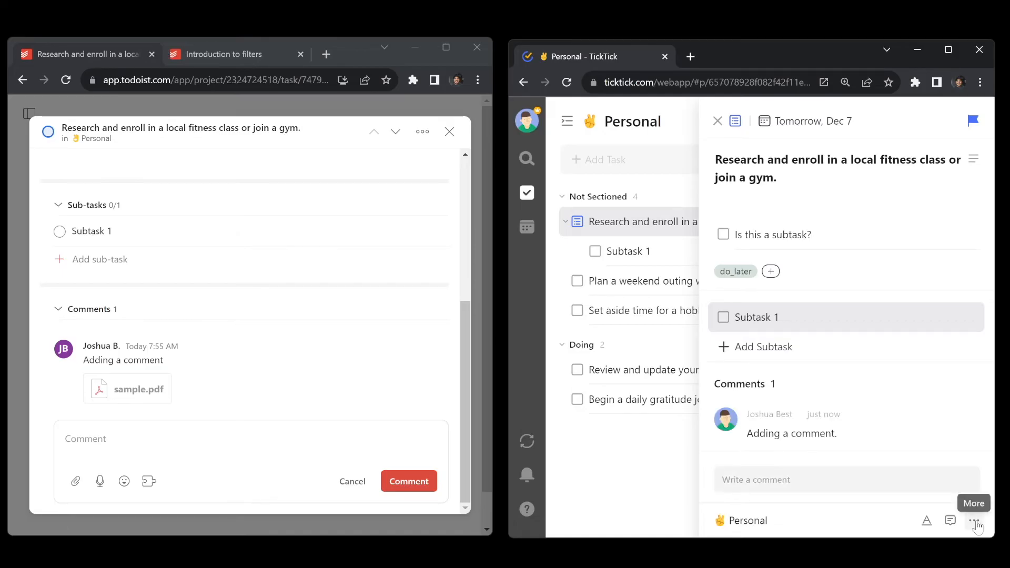
- Upload the sample file from the Downloads folder as an attachment to the TickTick fitness class task
left_click(975, 523)
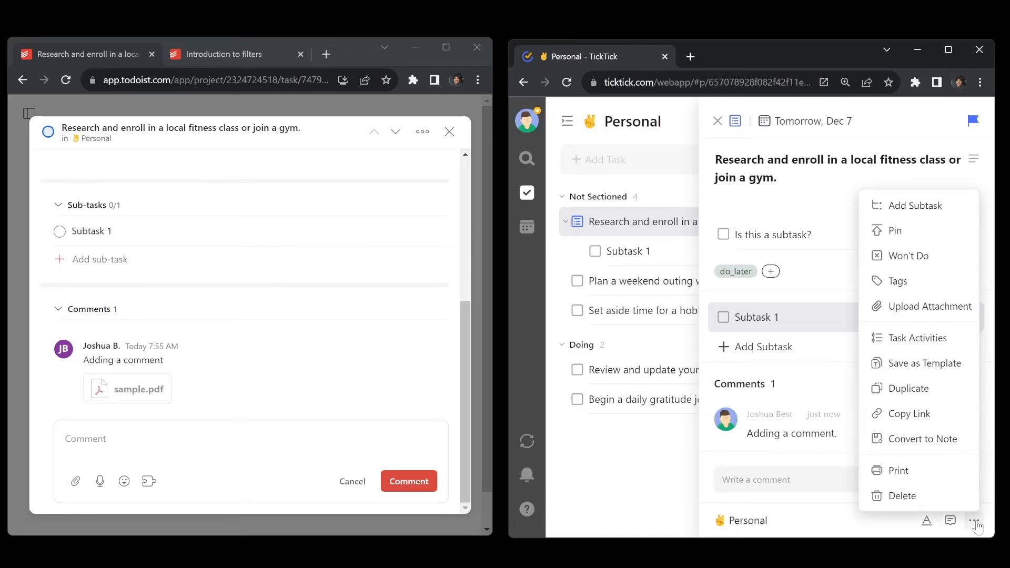
left_click(946, 309)
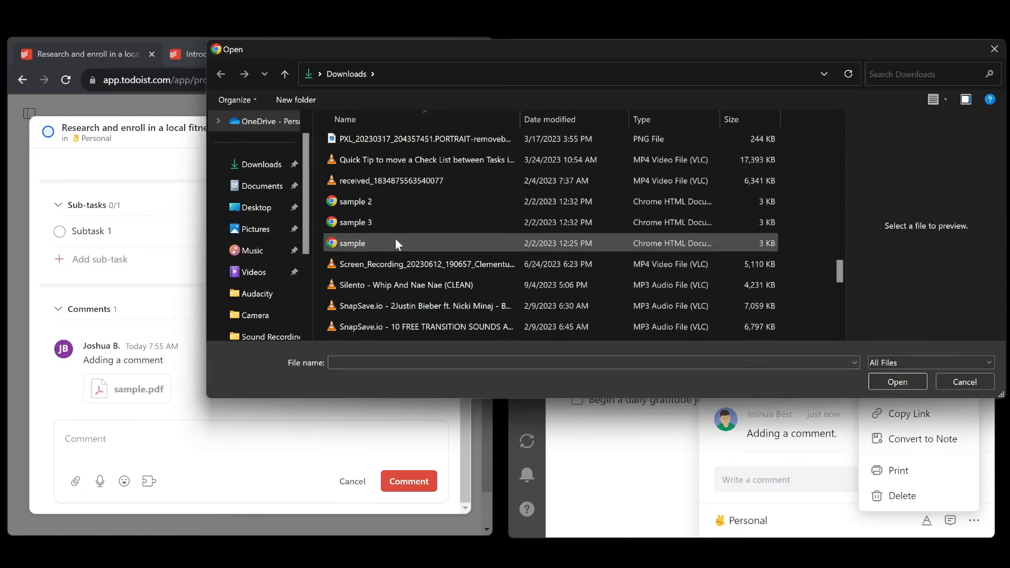
double_click(396, 243)
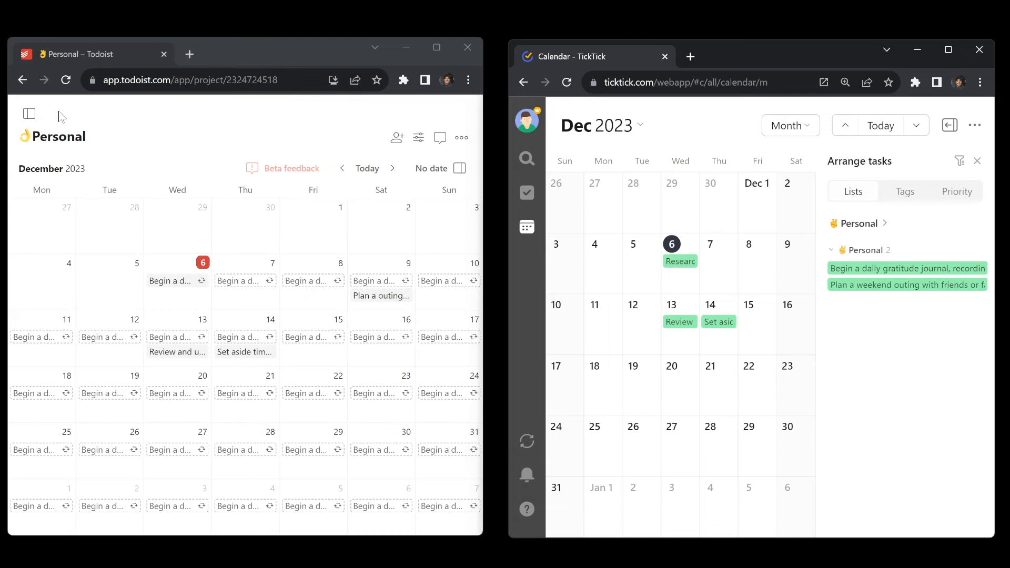
- Open Filters & Labels in Todoist, and show the lists sidebar in TickTick with its Filters and Tags expanded
left_click(29, 113)
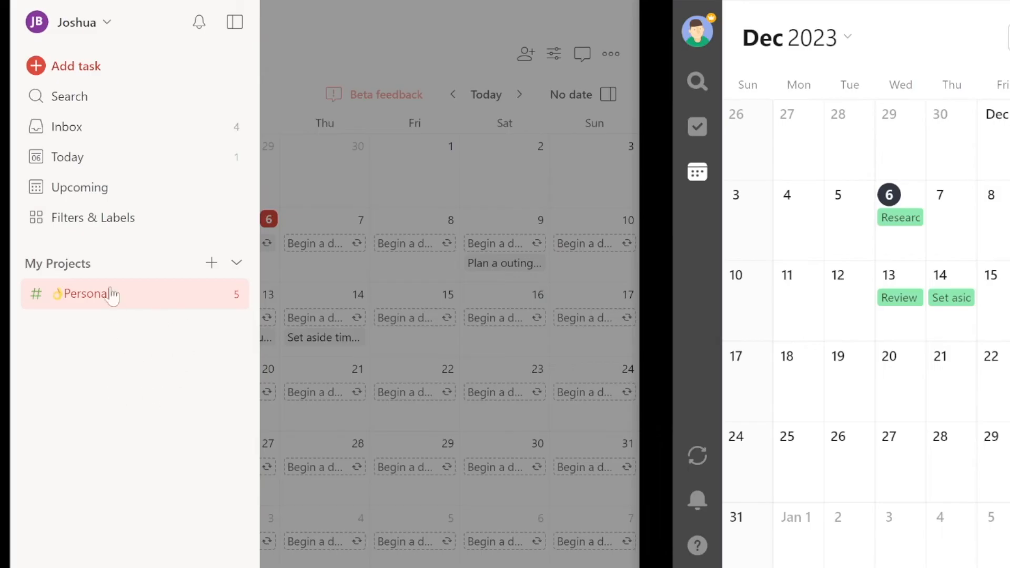
left_click(112, 227)
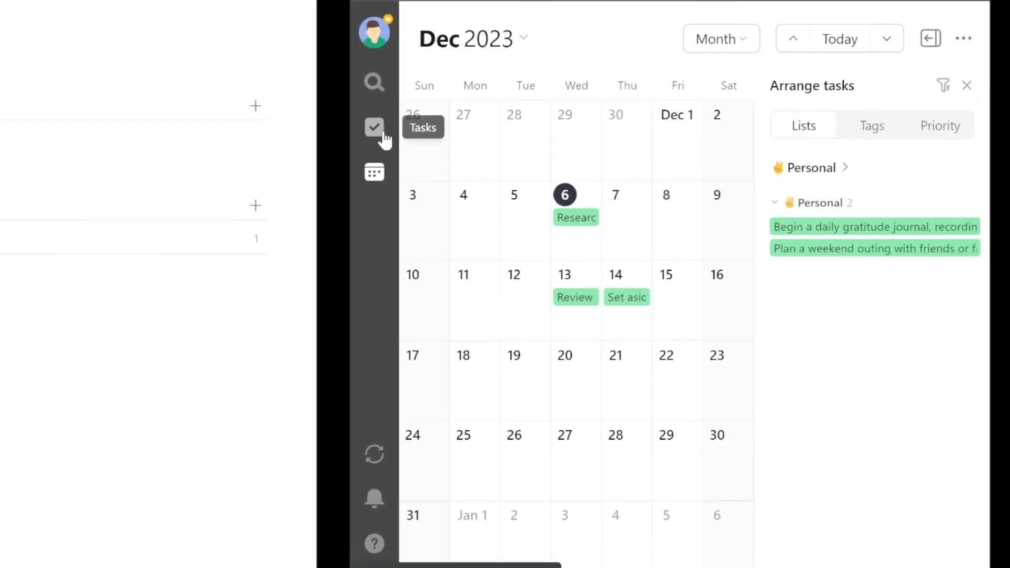
left_click(375, 128)
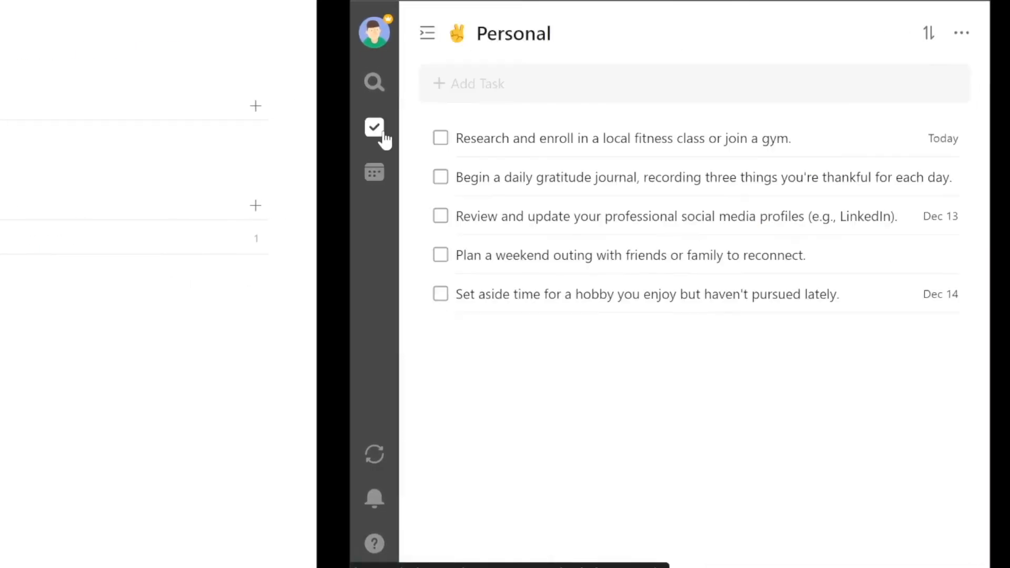
left_click(427, 35)
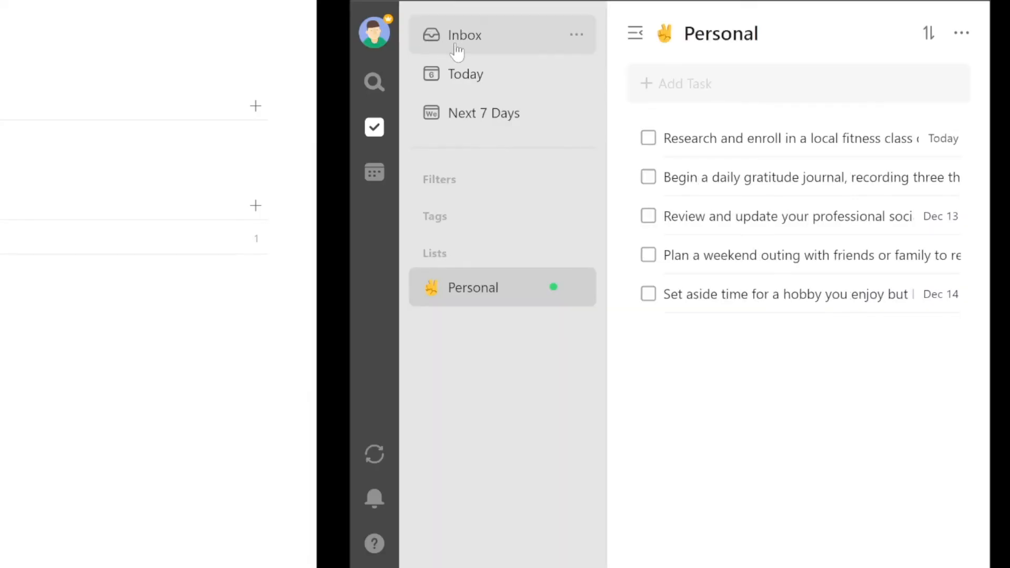
left_click(416, 217)
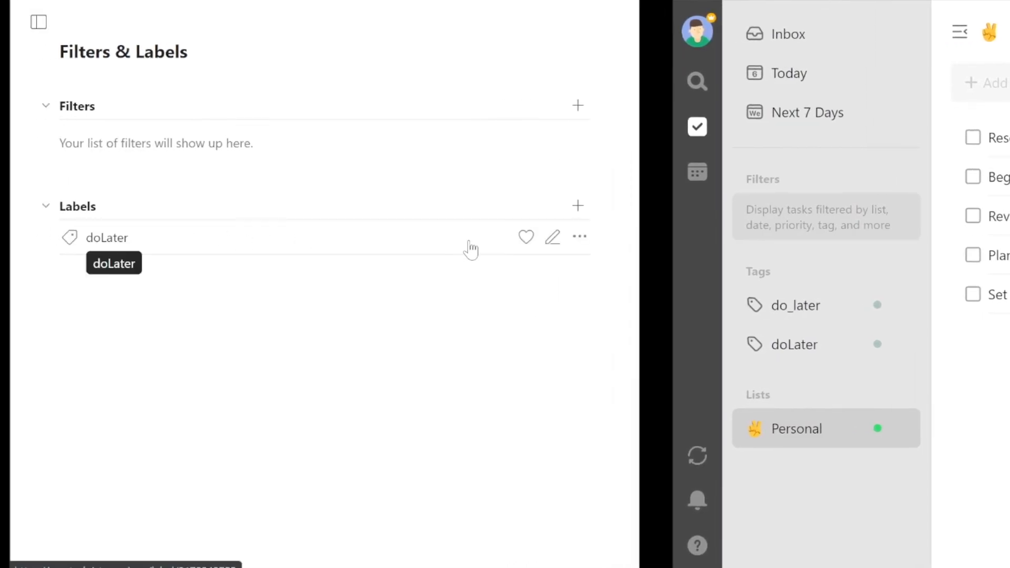
- Add the doLater label to favorites in Todoist
left_click(580, 237)
left_click(581, 238)
left_click(581, 238)
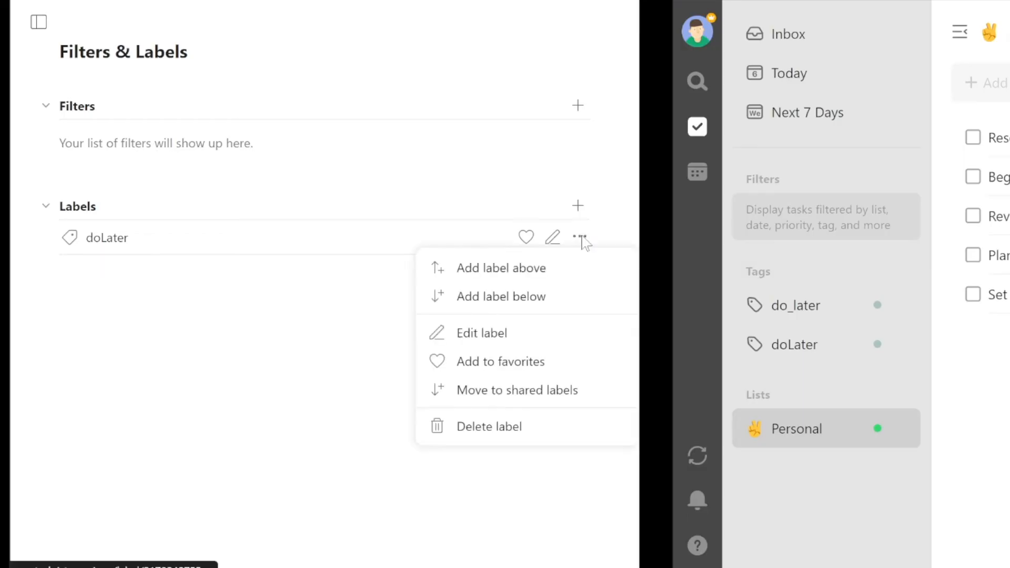
left_click(536, 371)
- Add the Personal project to Todoist's favorites and return to the Filters & Labels page
left_click(39, 22)
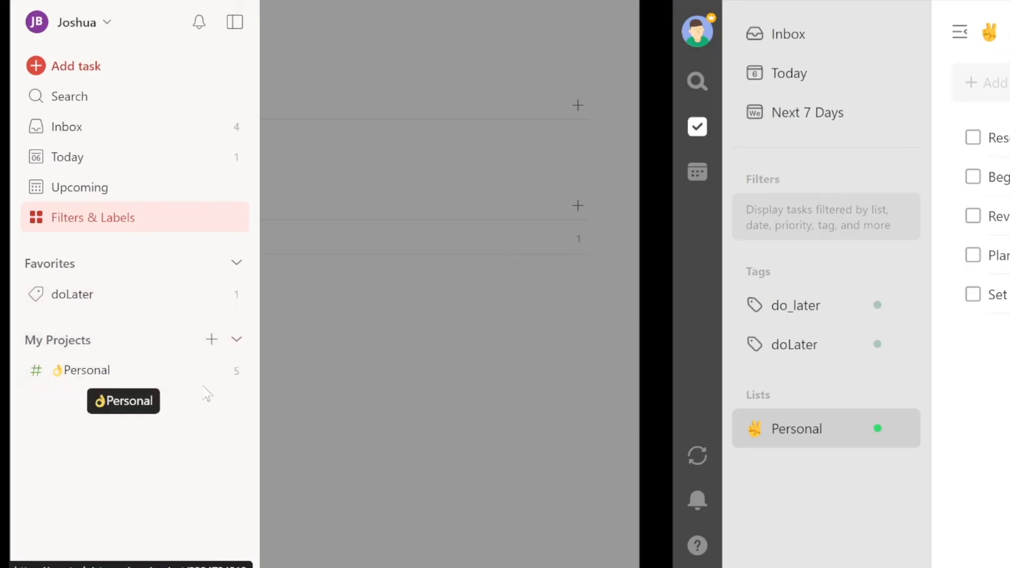
left_click(237, 370)
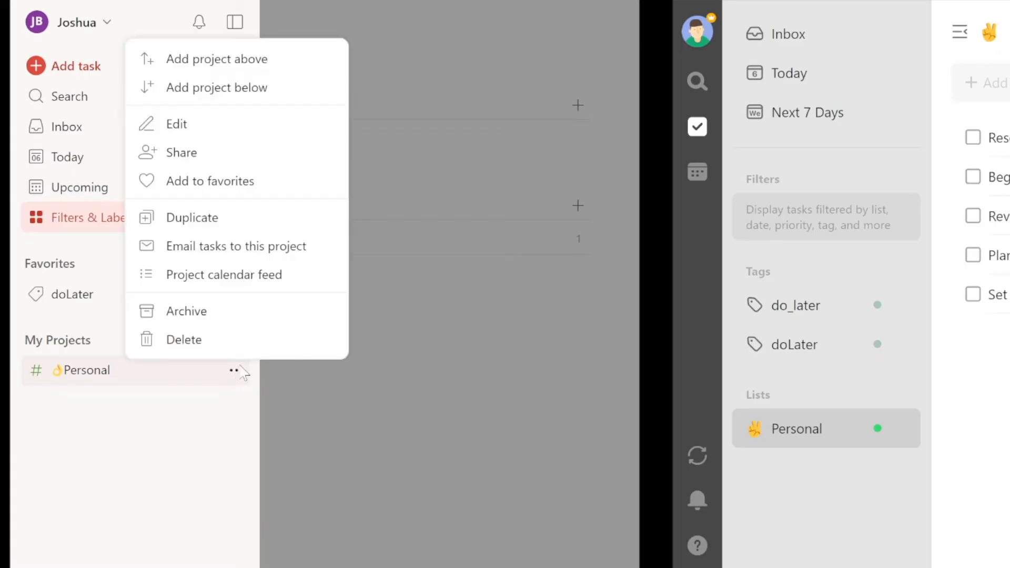
left_click(210, 182)
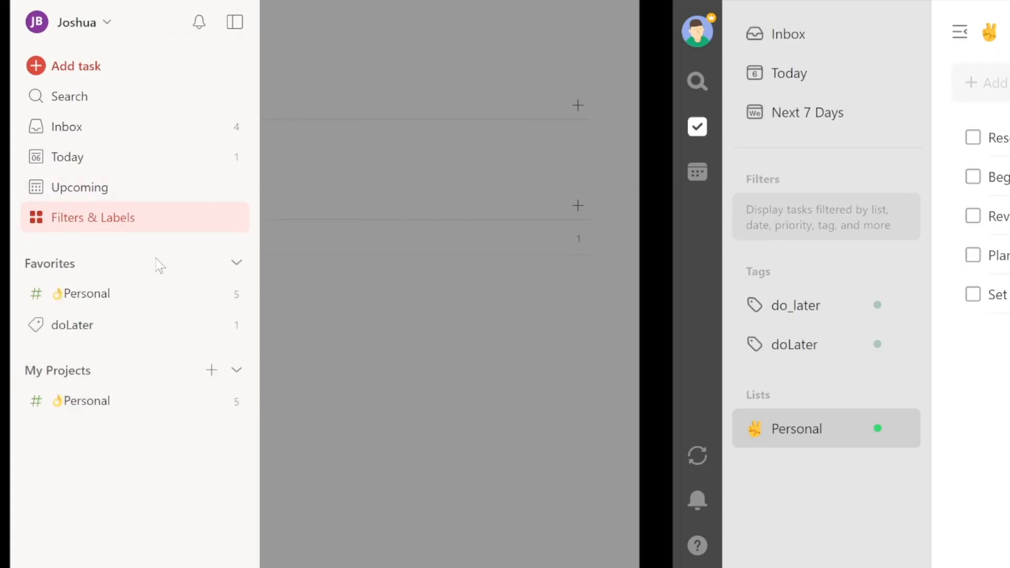
left_click(133, 226)
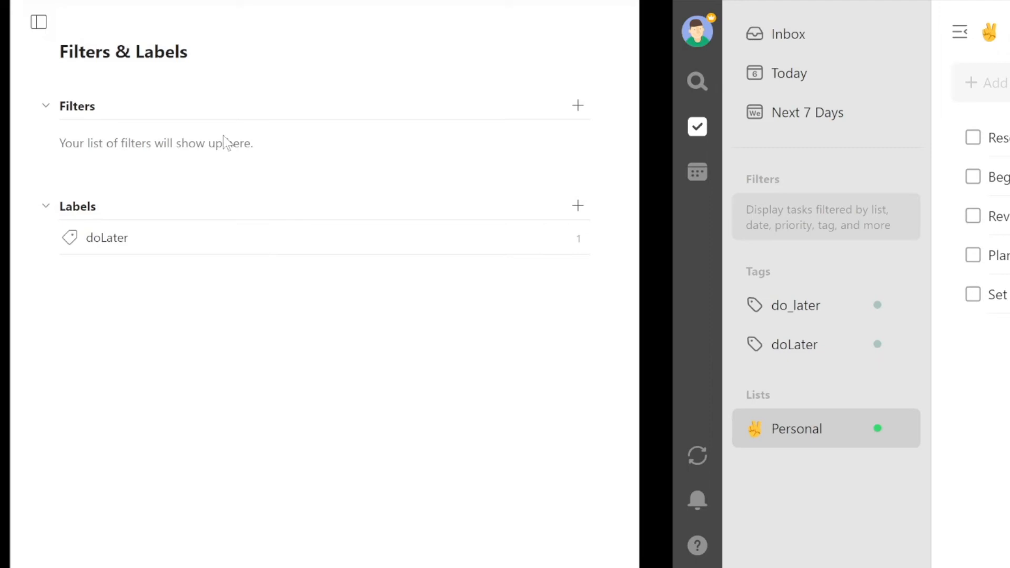
- Start a new Todoist filter and name it "Basic Filter"
left_click(578, 105)
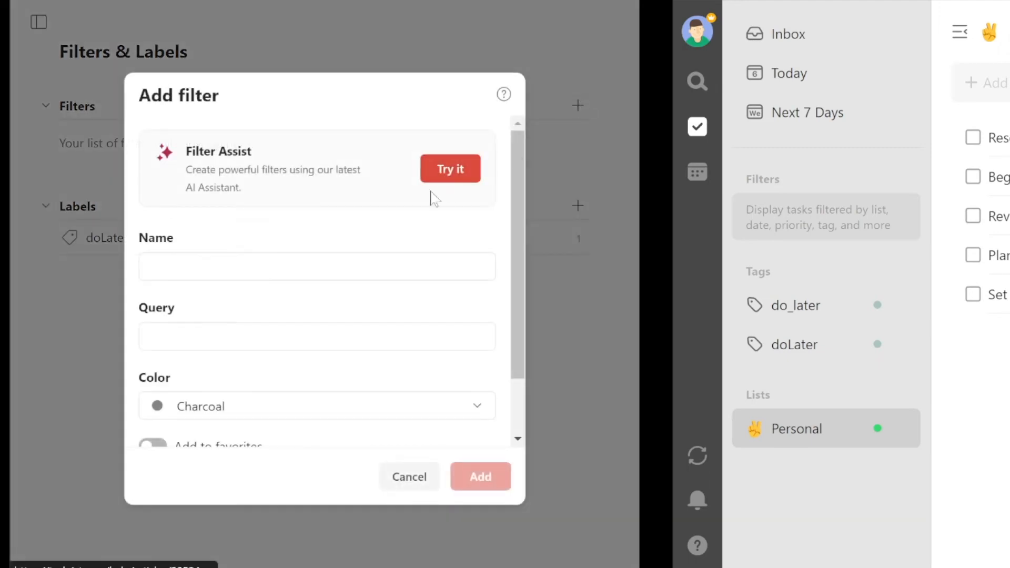
left_click(246, 267)
type("Basic Filter")
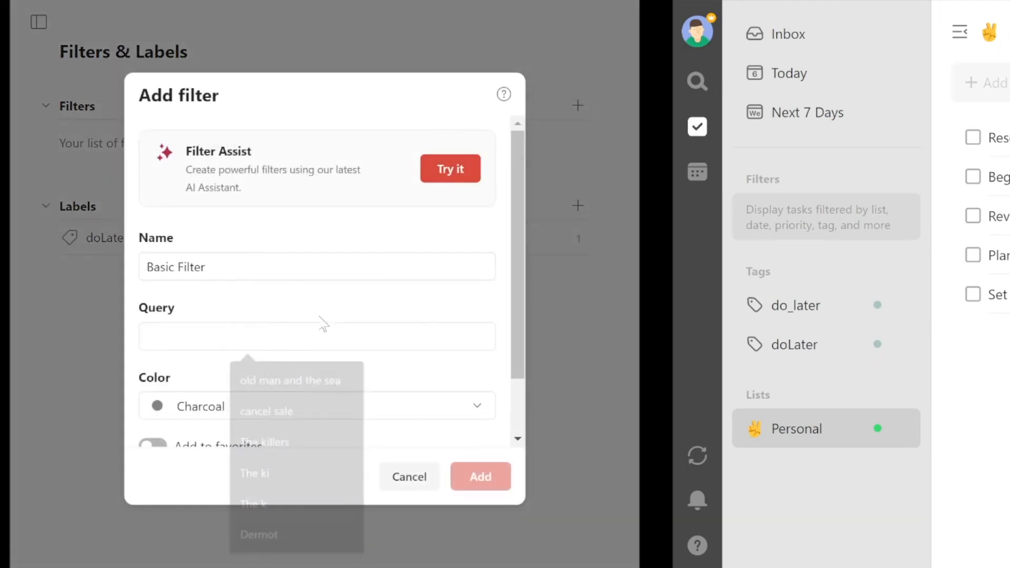
scroll(174, 289, "down", 2)
scroll(196, 290, "up", 2)
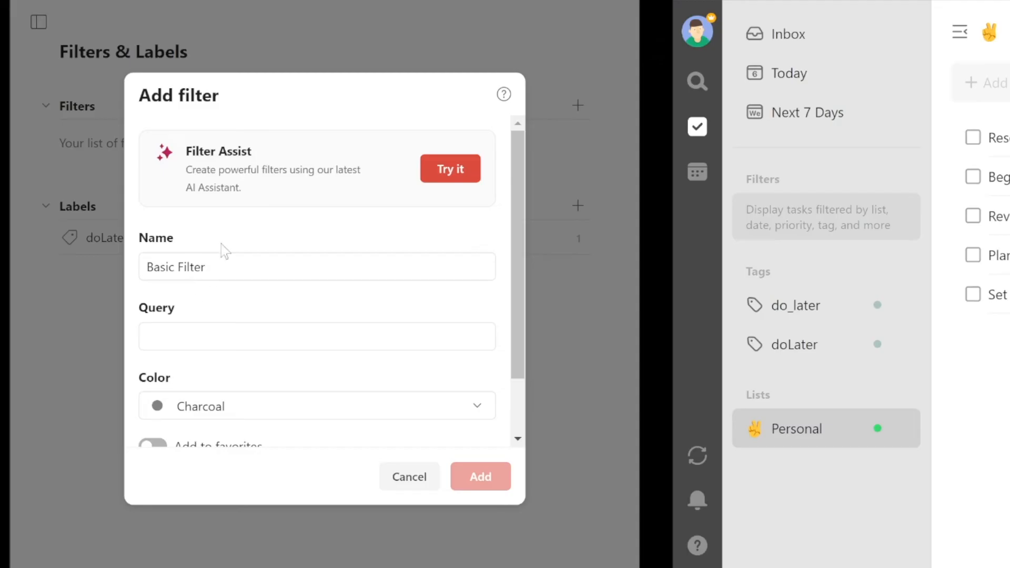
- Give the new Todoist filter the query "Personal", mark it as a favorite, and add it
left_click(245, 337)
left_click(212, 311)
left_click(221, 337)
type("Perno")
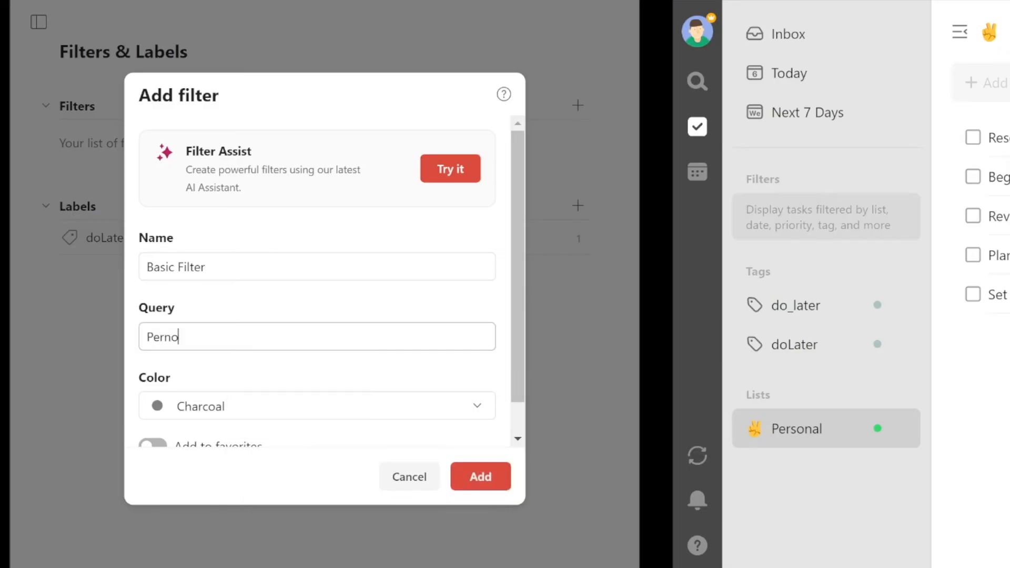
key("BackSpace")
key("BackSpace")
type("sonal")
scroll(315, 369, "down", 1)
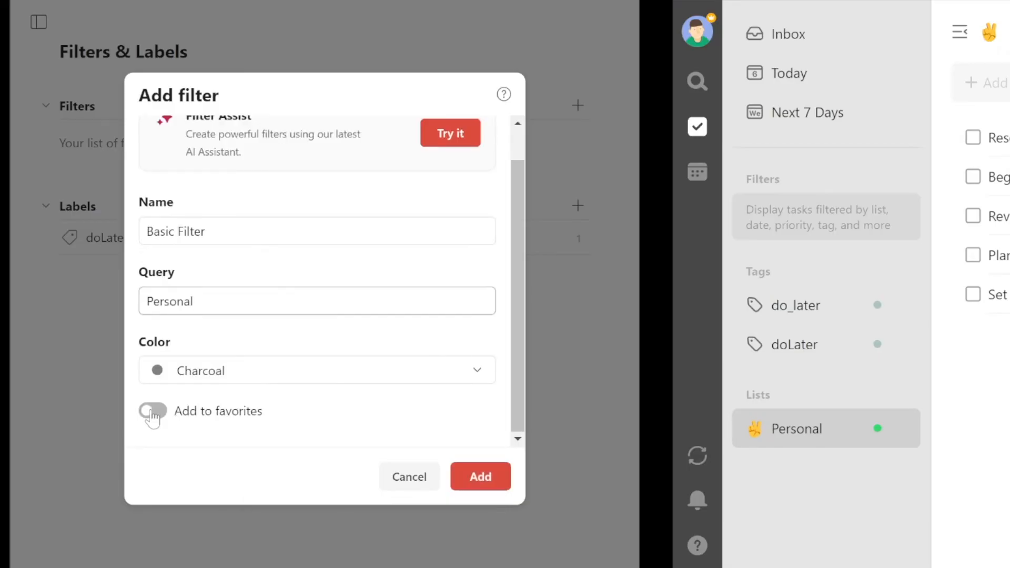
left_click(153, 411)
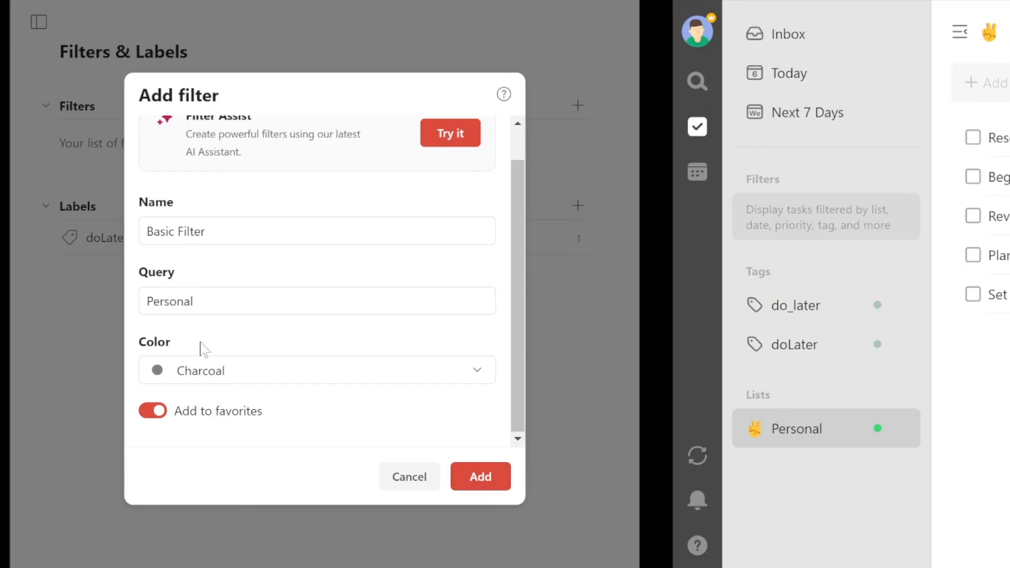
scroll(316, 366, "up", 1)
left_click(497, 477)
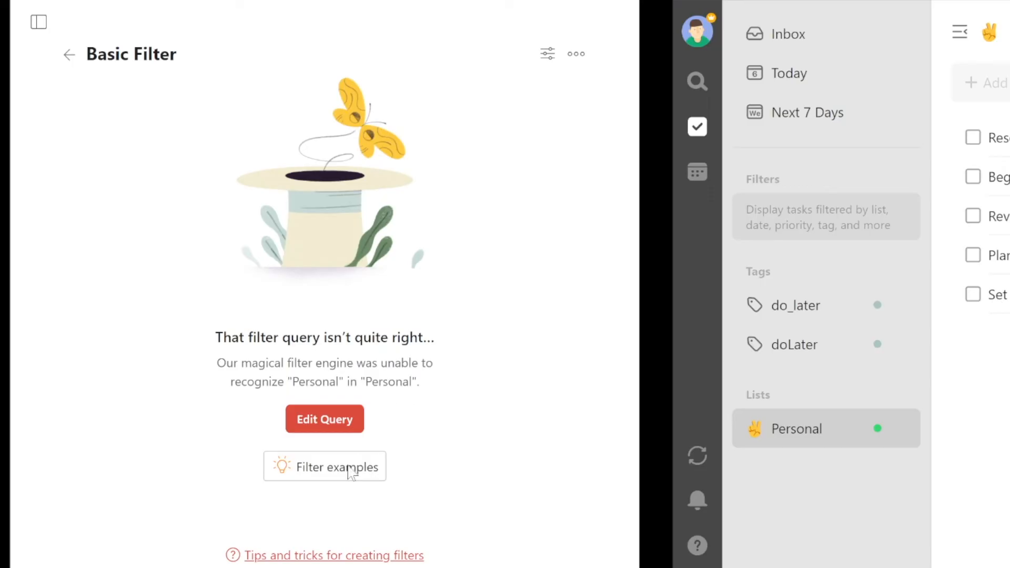
mouse_move(353, 476)
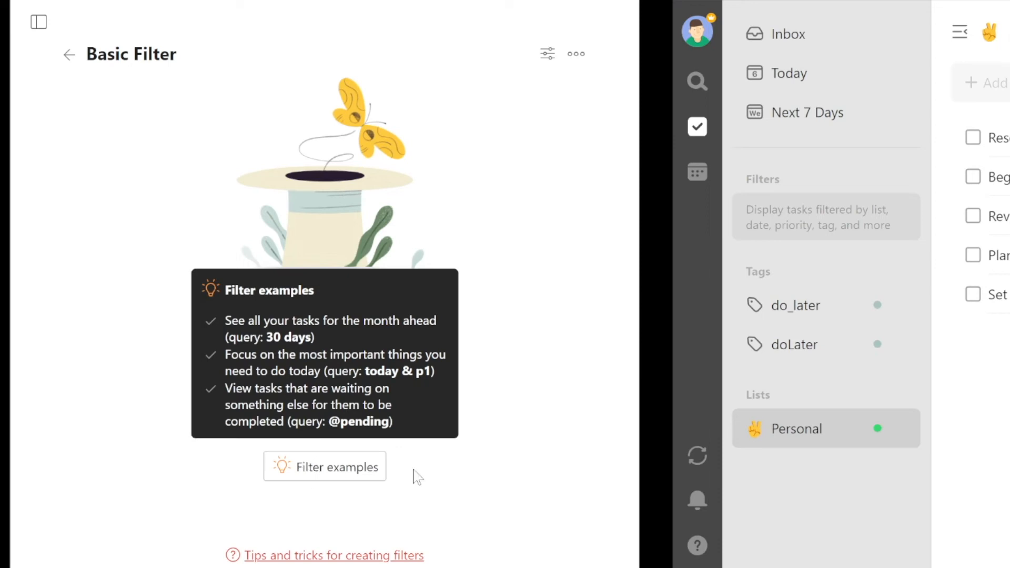
left_click(347, 427)
left_click_drag(194, 240, 137, 244)
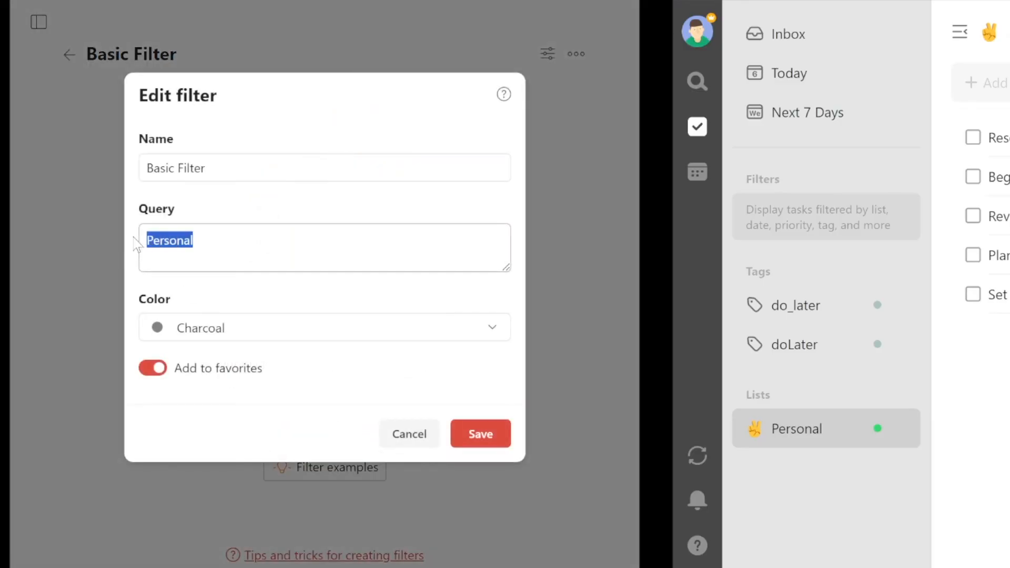
type("@doLater")
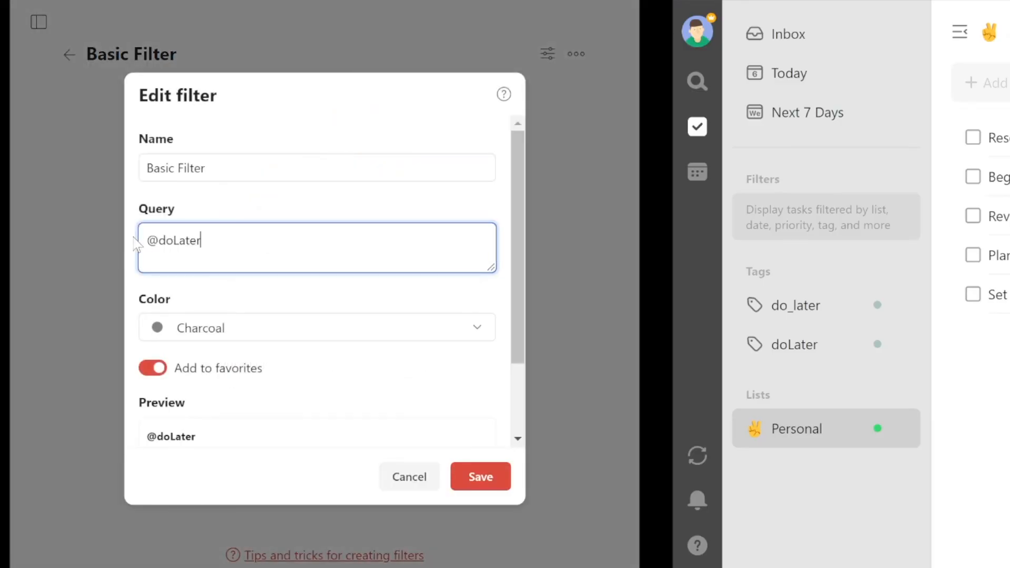
scroll(225, 433, "down", 2)
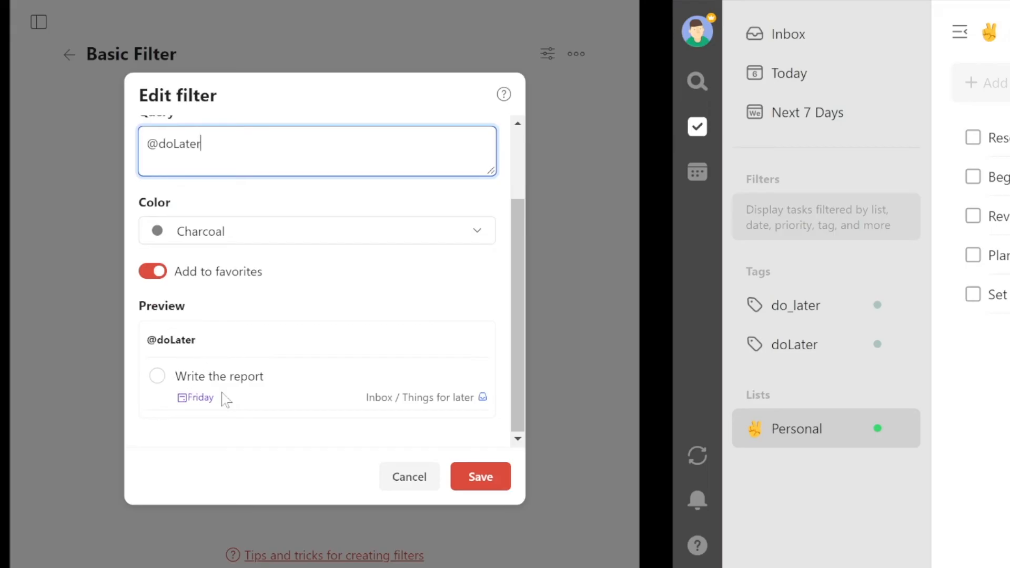
left_click(473, 473)
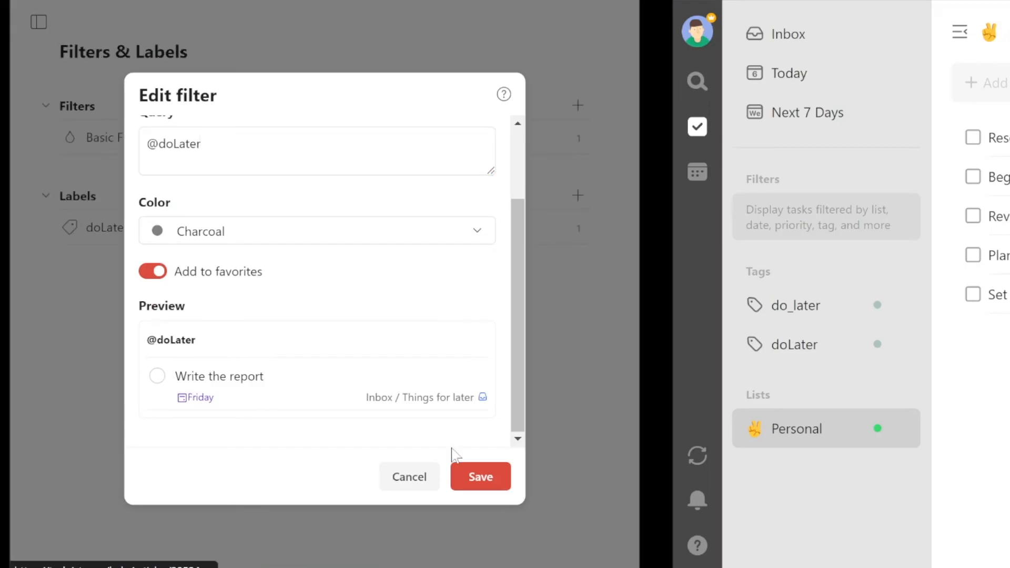
left_click(476, 481)
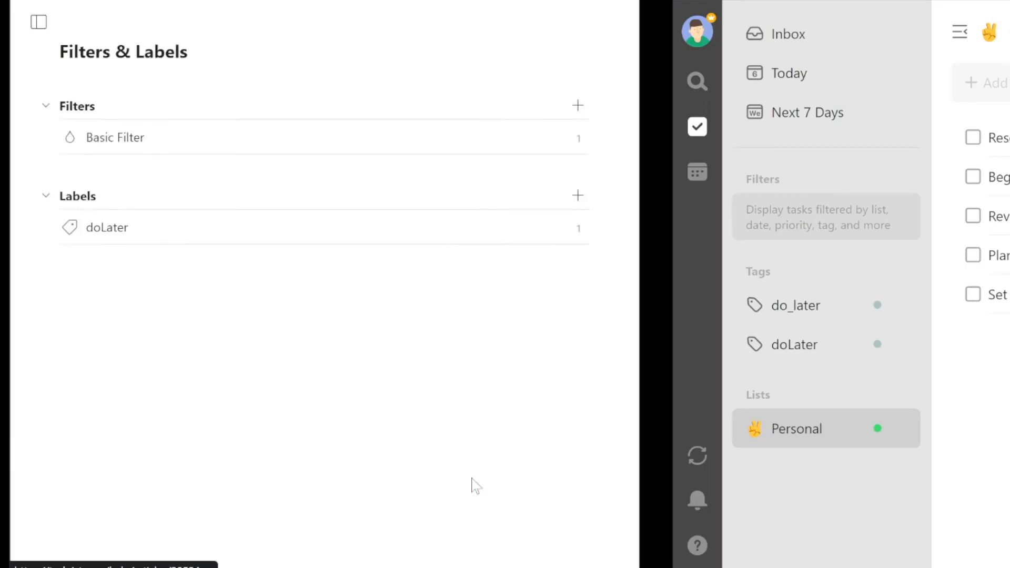
left_click(36, 19)
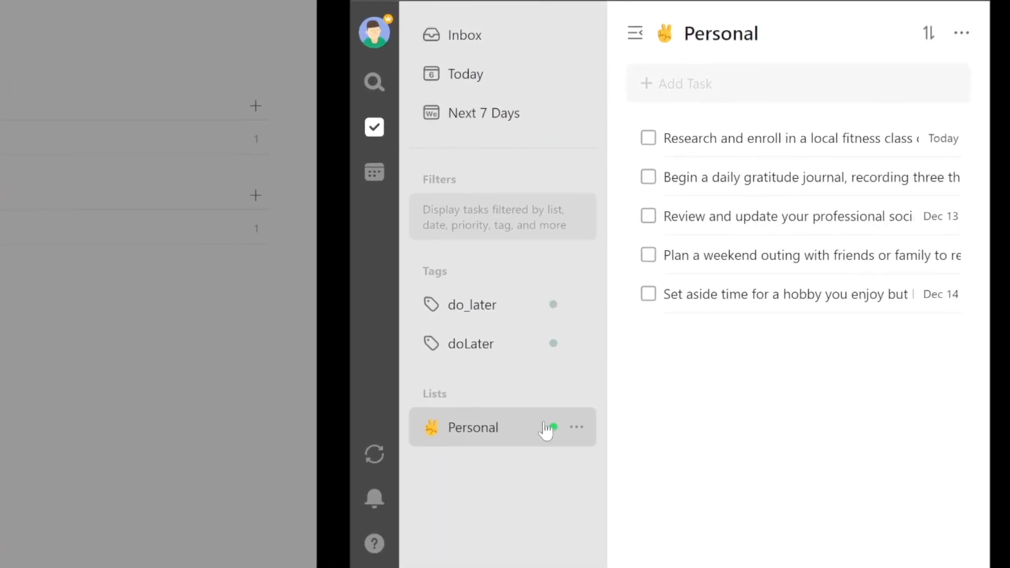
- Pin the Personal list and the doLater tag in TickTick
left_click(579, 429)
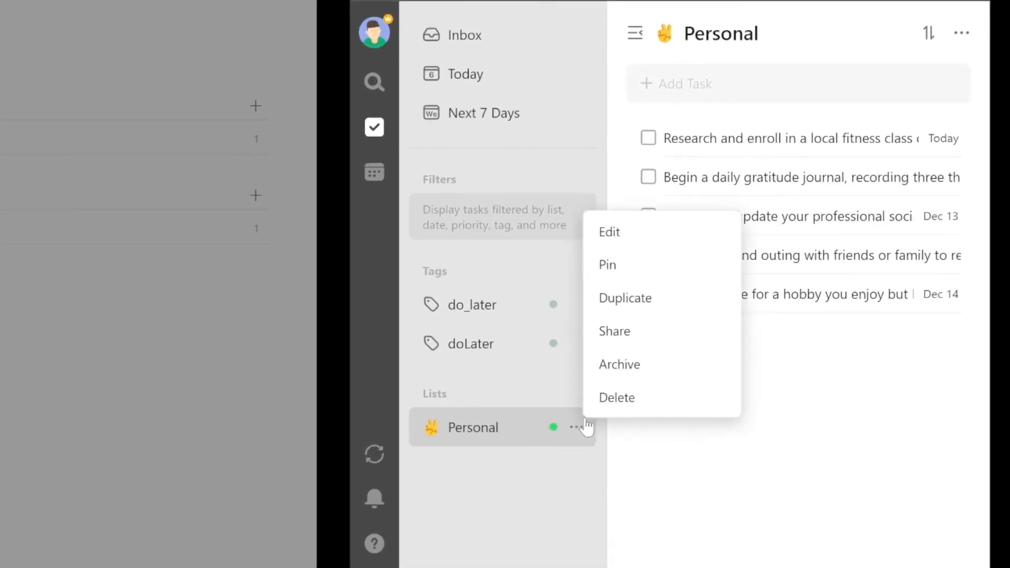
left_click(624, 274)
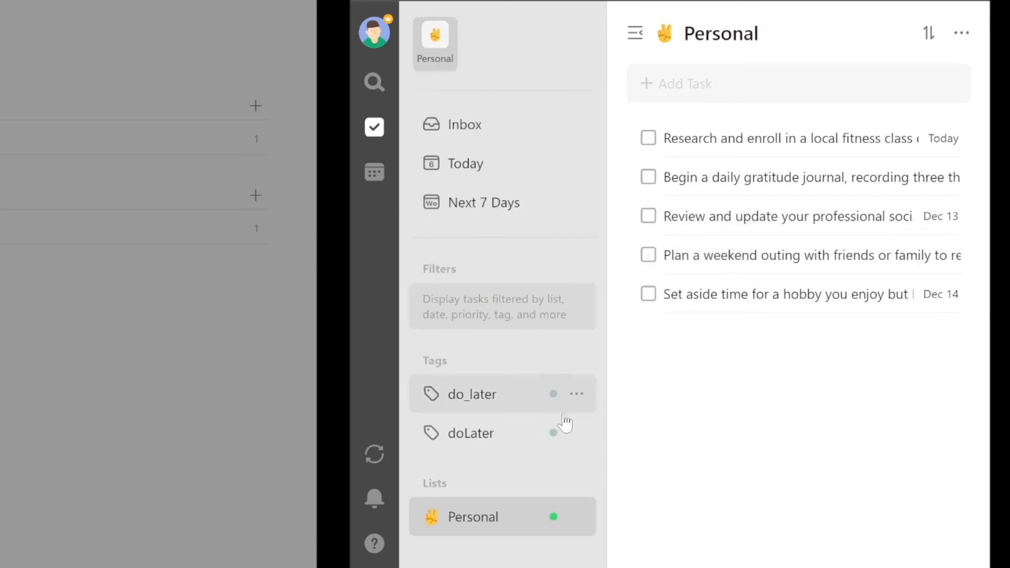
left_click(581, 434)
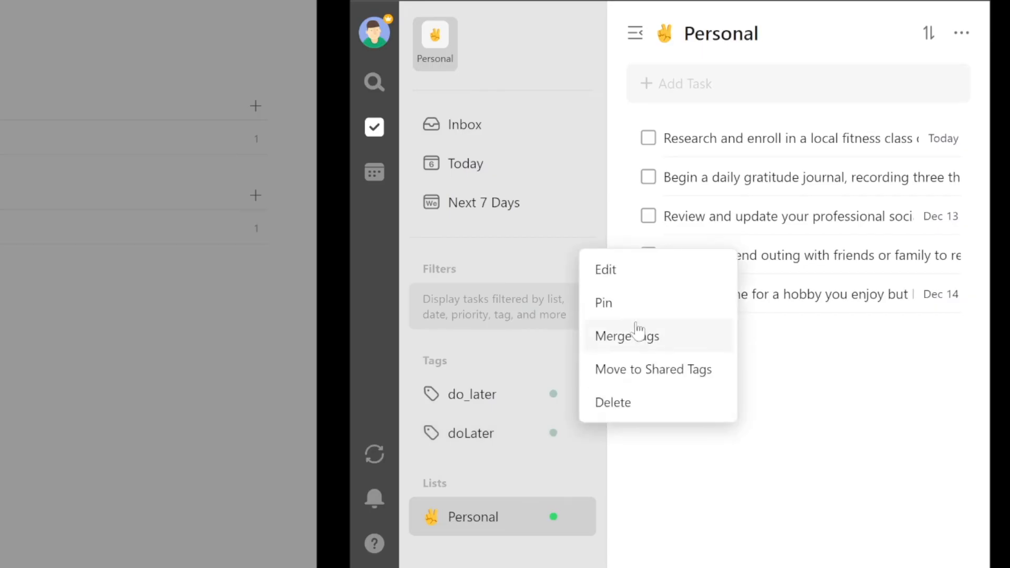
left_click(605, 303)
- Create a TickTick filter named "Basic Filter" that selects tasks with the doLater tag from all lists, and pin it
left_click(577, 269)
left_click(553, 195)
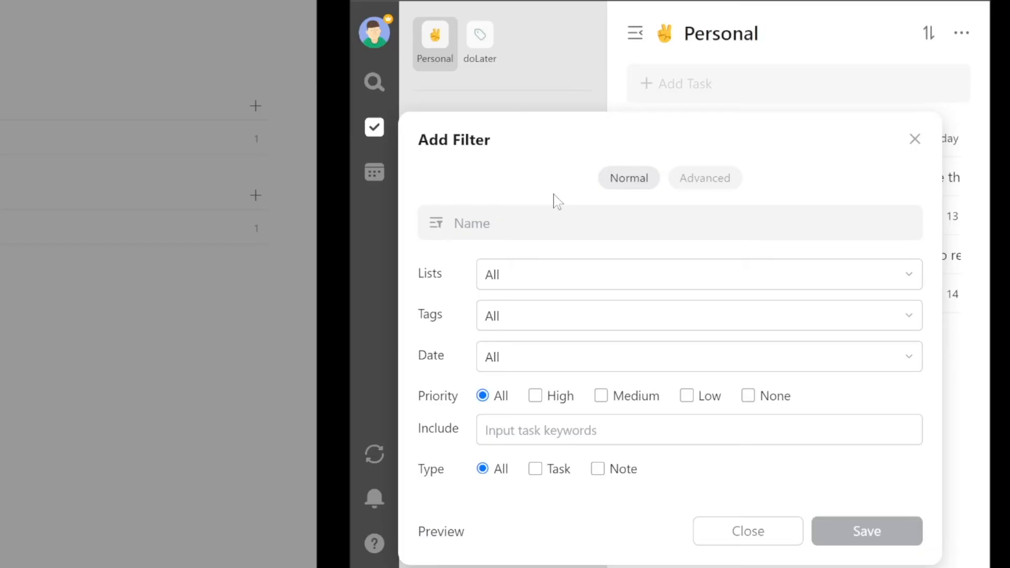
left_click(474, 223)
type("Basic Filter")
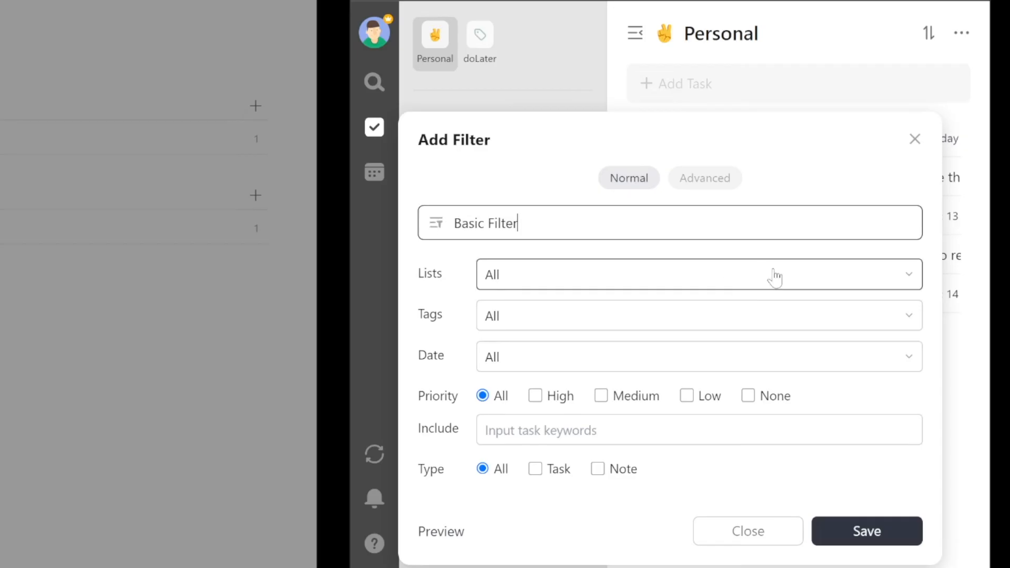
left_click(794, 279)
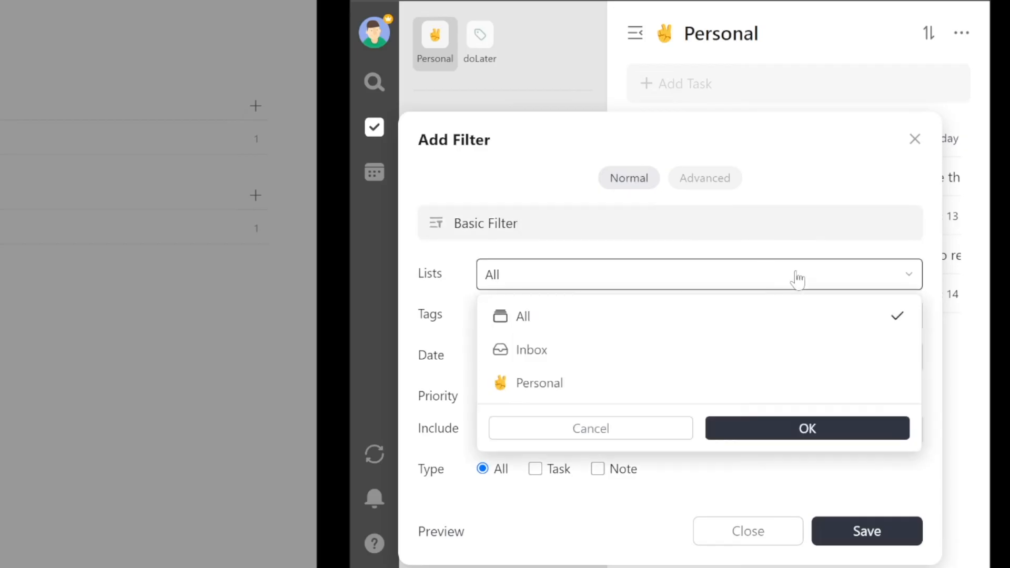
left_click(670, 437)
left_click(552, 319)
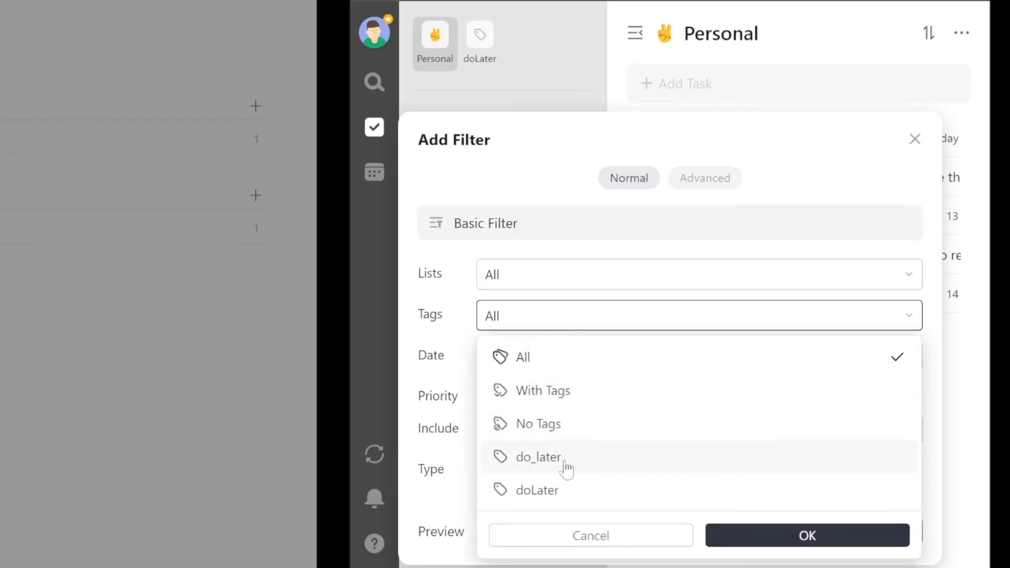
left_click(576, 497)
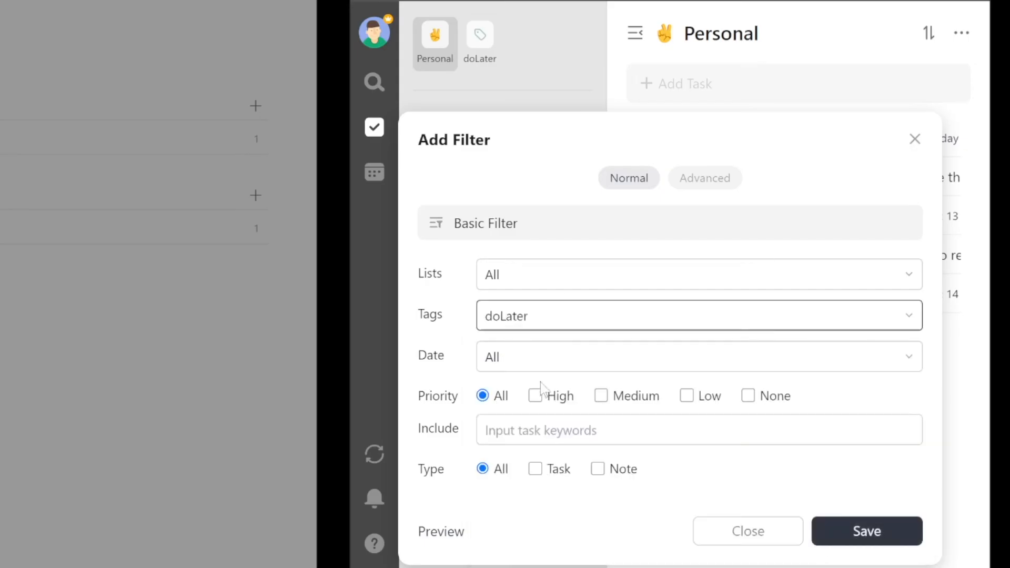
left_click(865, 533)
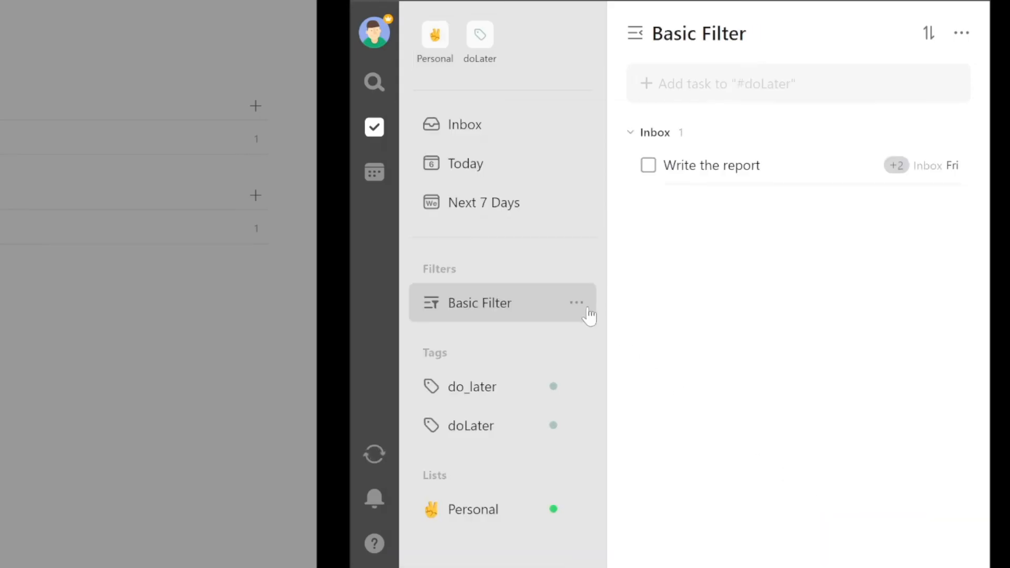
left_click(582, 305)
left_click(605, 359)
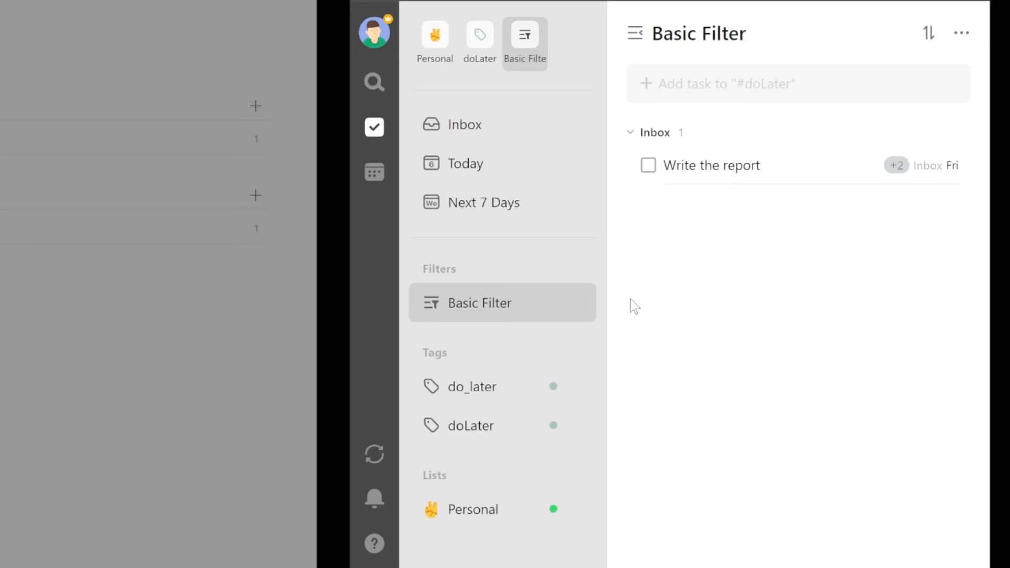
- Open TickTick's Basic Filter for editing in Advanced mode and show the criteria available for its first condition
left_click(579, 302)
left_click(603, 329)
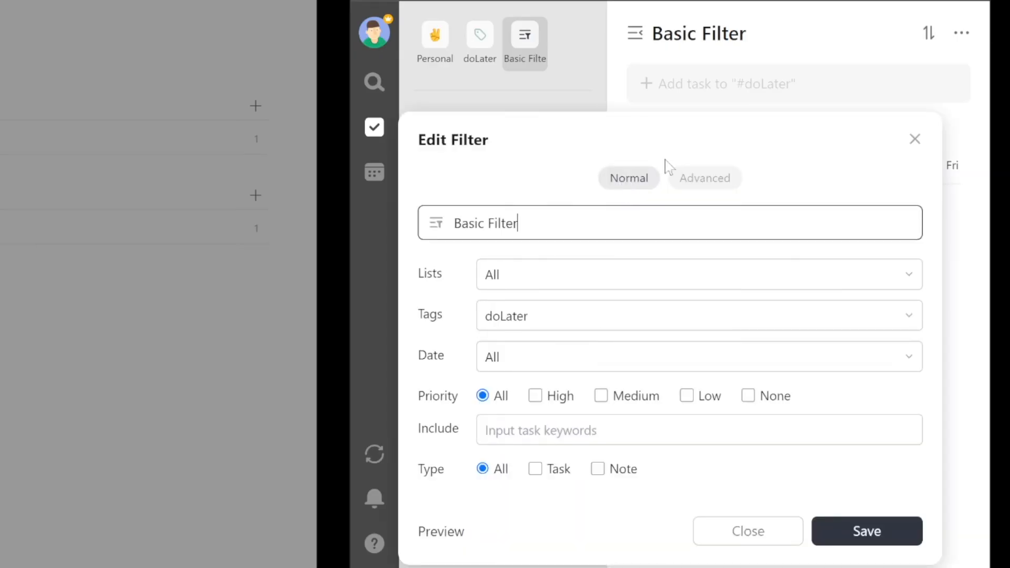
left_click(703, 188)
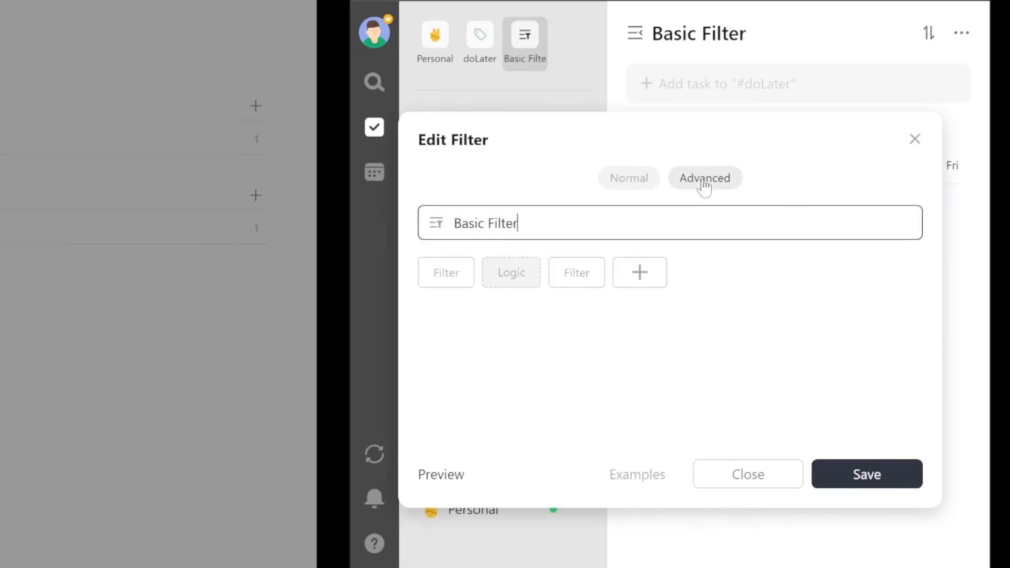
left_click(446, 273)
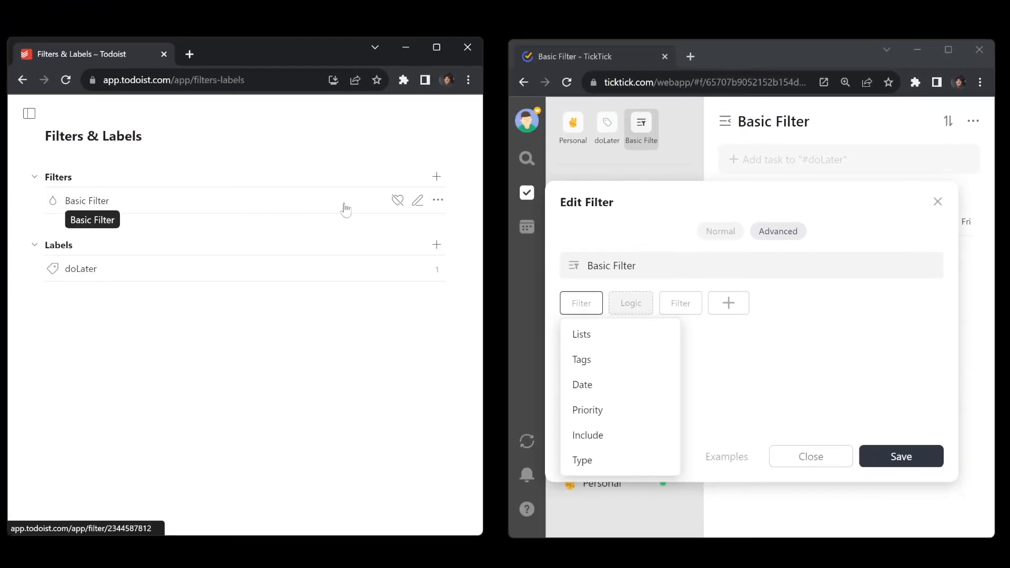
- Open Todoist's Basic Filter for editing, enlarge the query field, and clear the query from it
left_click(417, 201)
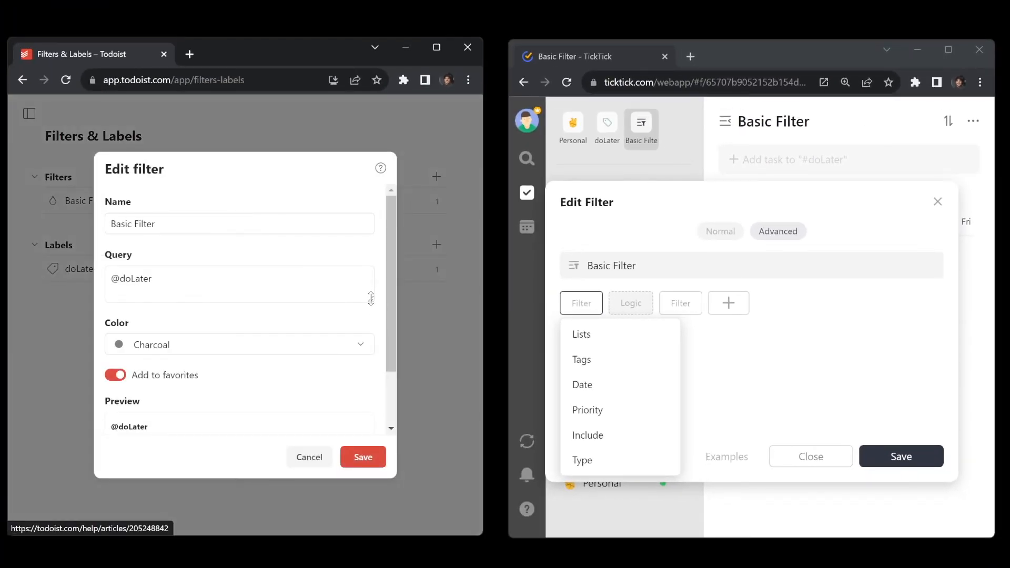
left_click_drag(373, 300, 373, 351)
left_click_drag(153, 278, 90, 270)
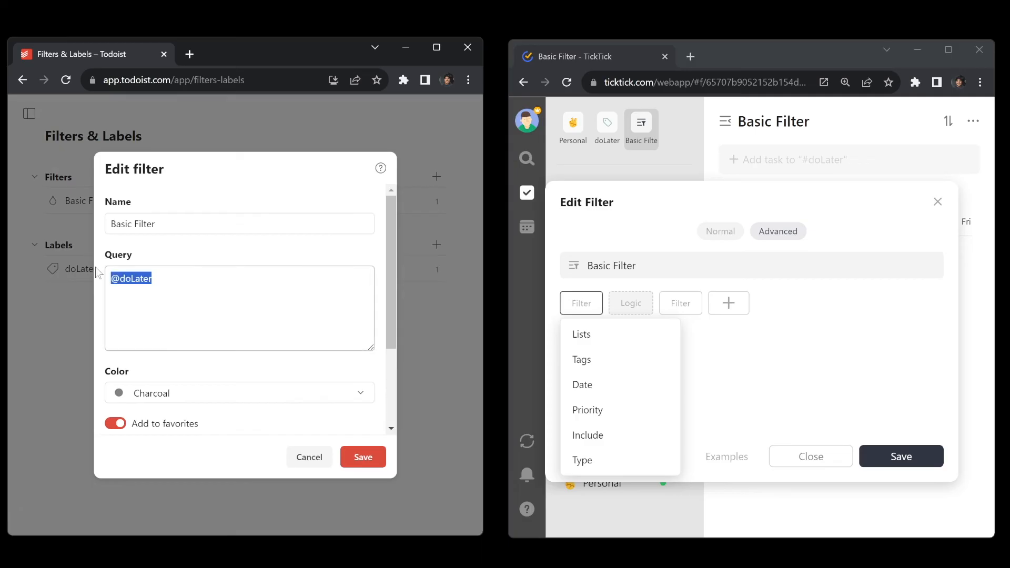
key("BackSpace")
scroll(242, 305, "down", 1)
scroll(242, 305, "up", 1)
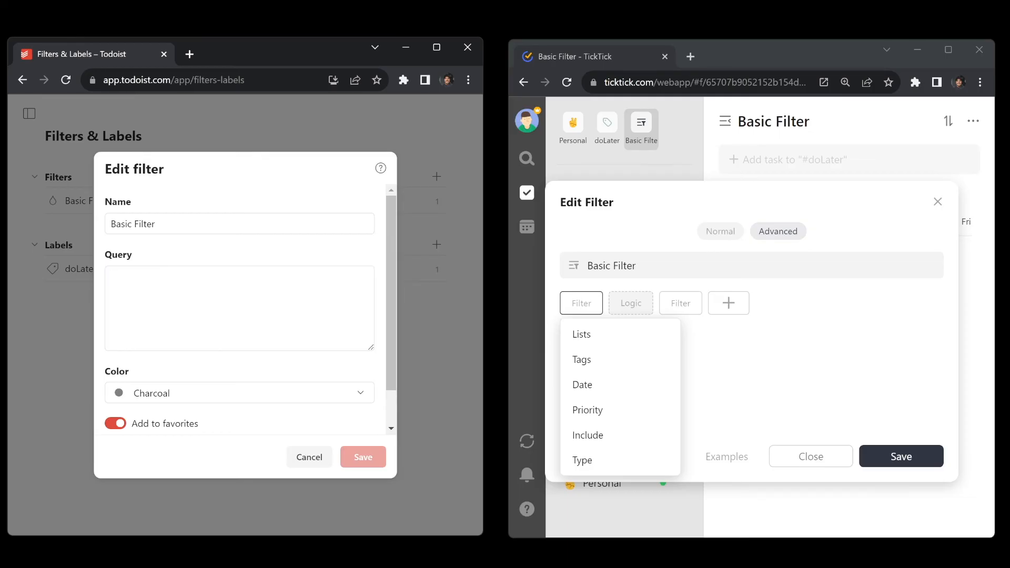
- Skim Todoist's "Introduction to filters" help article and return to the filter being edited
left_click(382, 169)
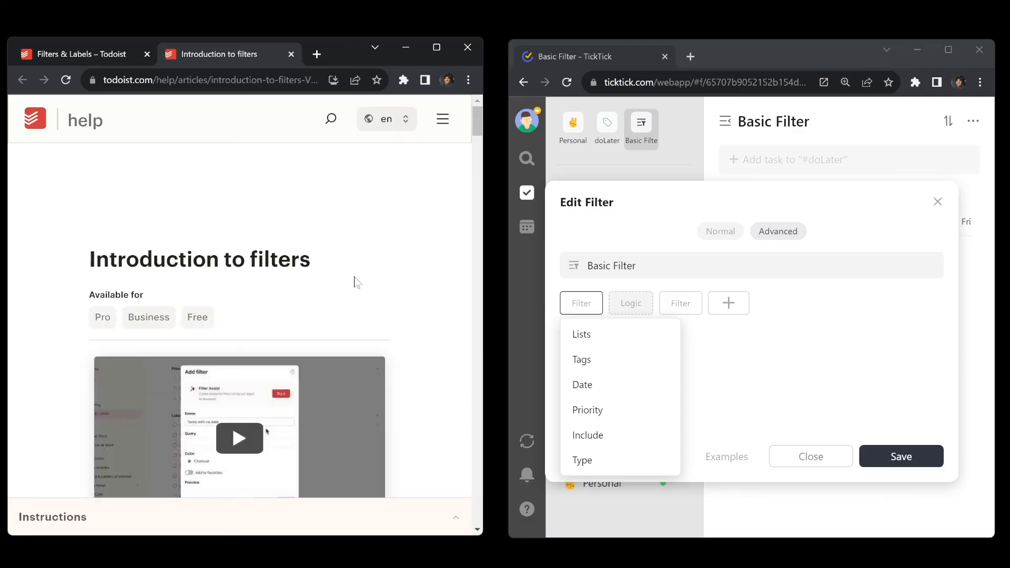
scroll(368, 279, "down", 3)
scroll(369, 274, "down", 10)
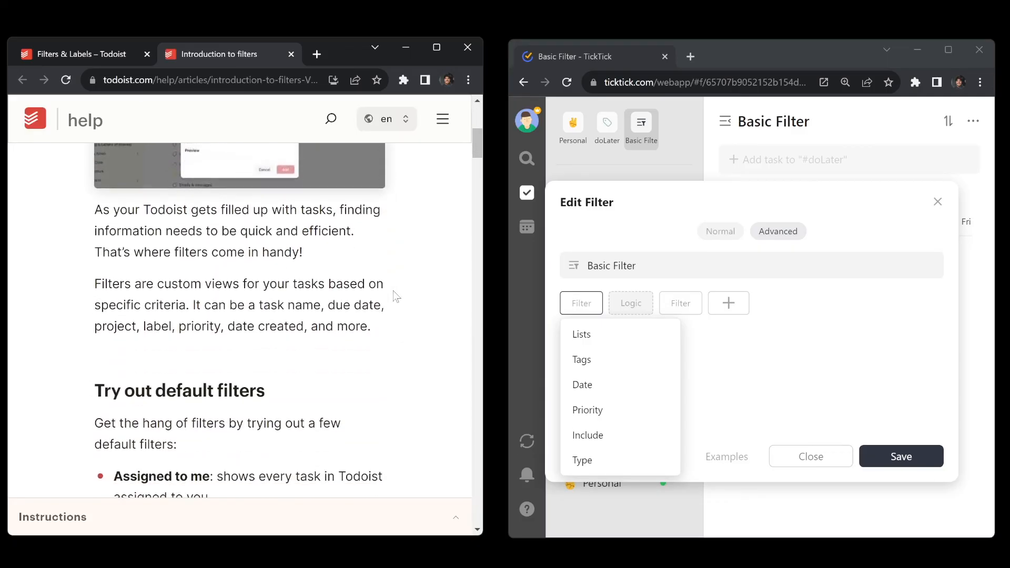
left_click(85, 54)
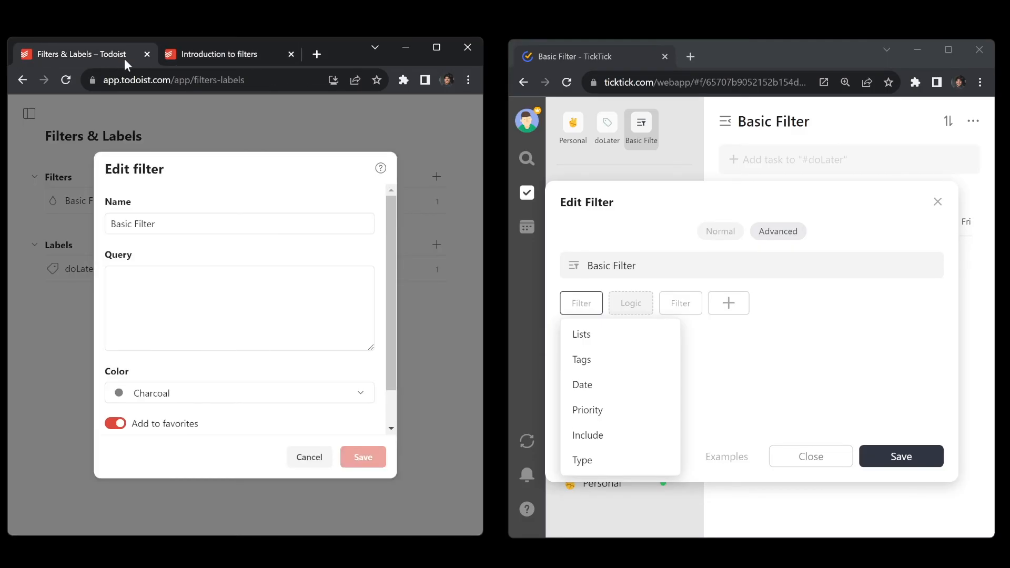